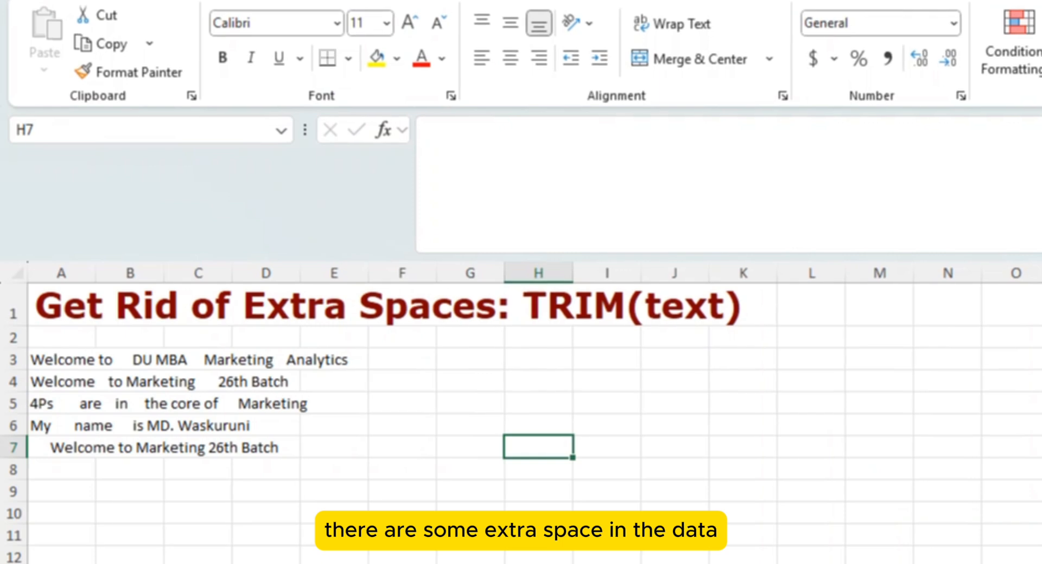
{"action": "left_click", "coordinate": [131, 360]}
{"action": "left_click", "coordinate": [61, 359]}
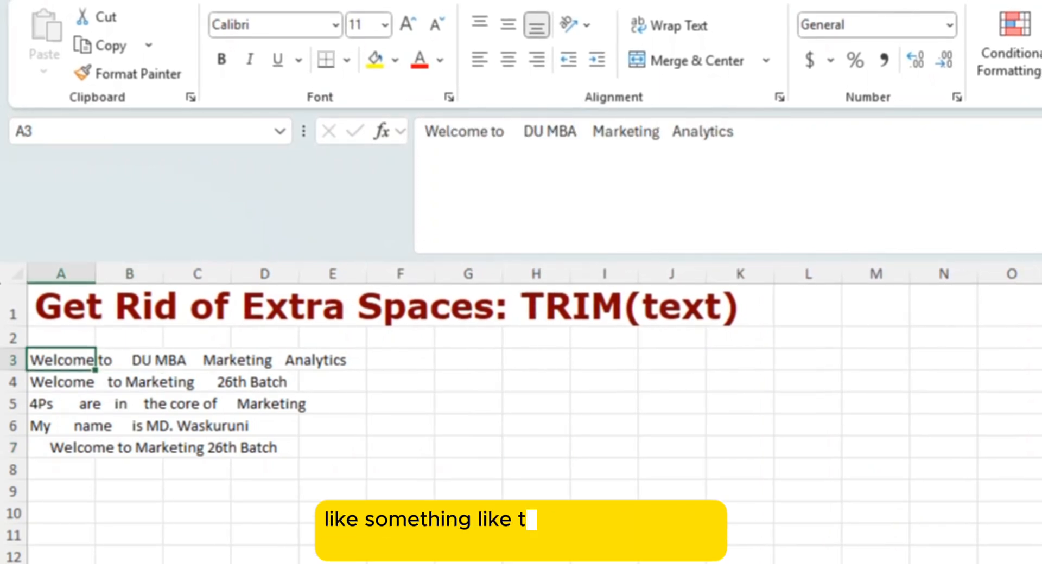
{"action": "left_click", "coordinate": [62, 382]}
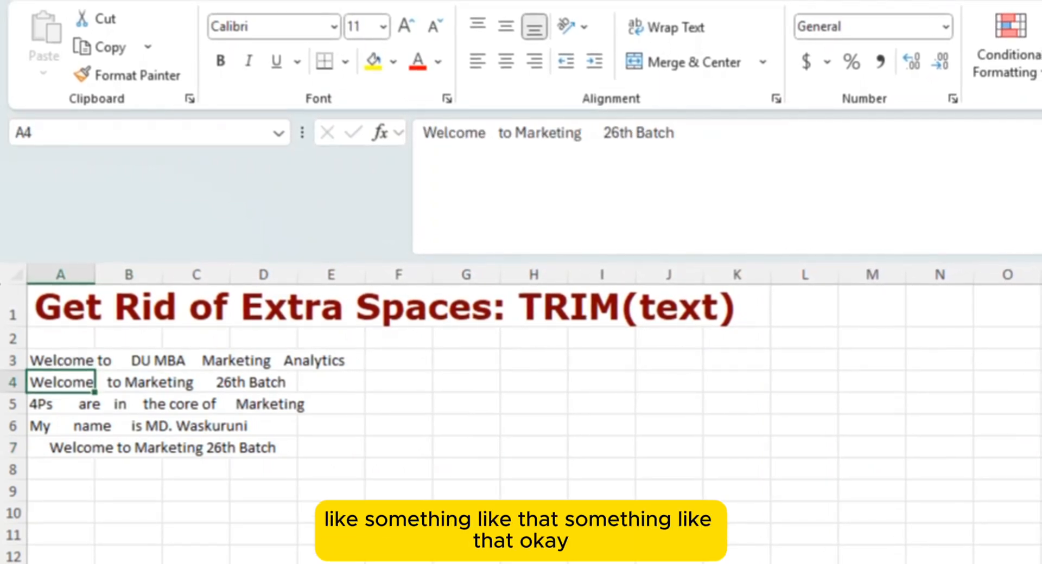
{"action": "left_click", "coordinate": [399, 557]}
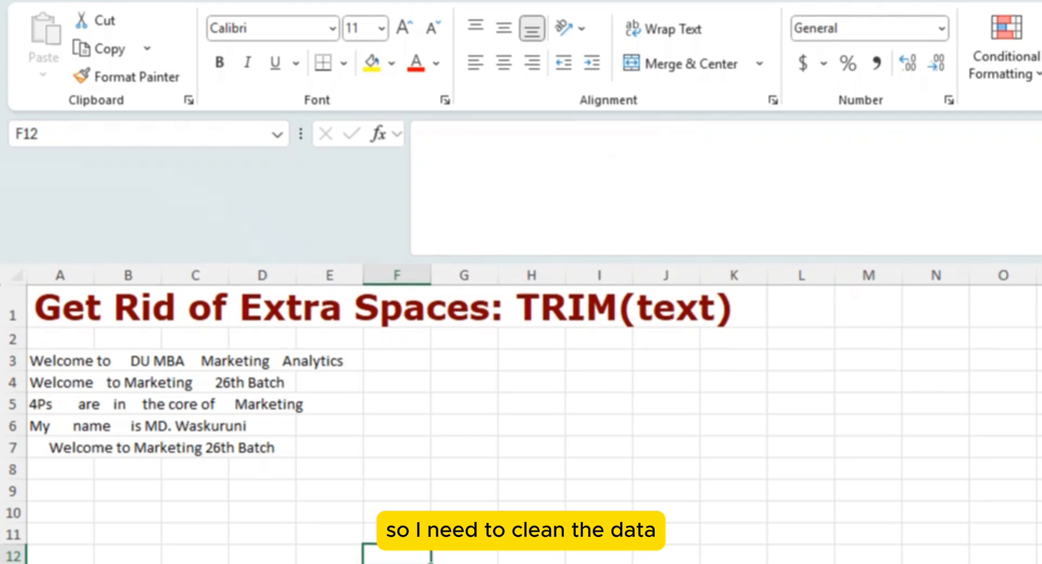
Enter =TRIM(A3) in G3 and fill the formula down to G7.
{"action": "left_click", "coordinate": [465, 361]}
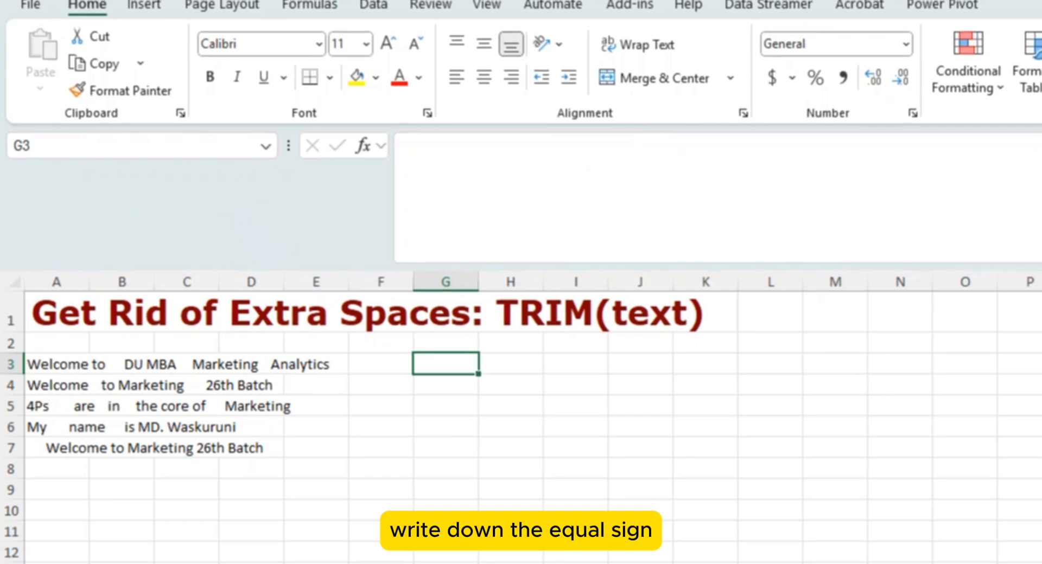
{"action": "type", "text": "trim"}
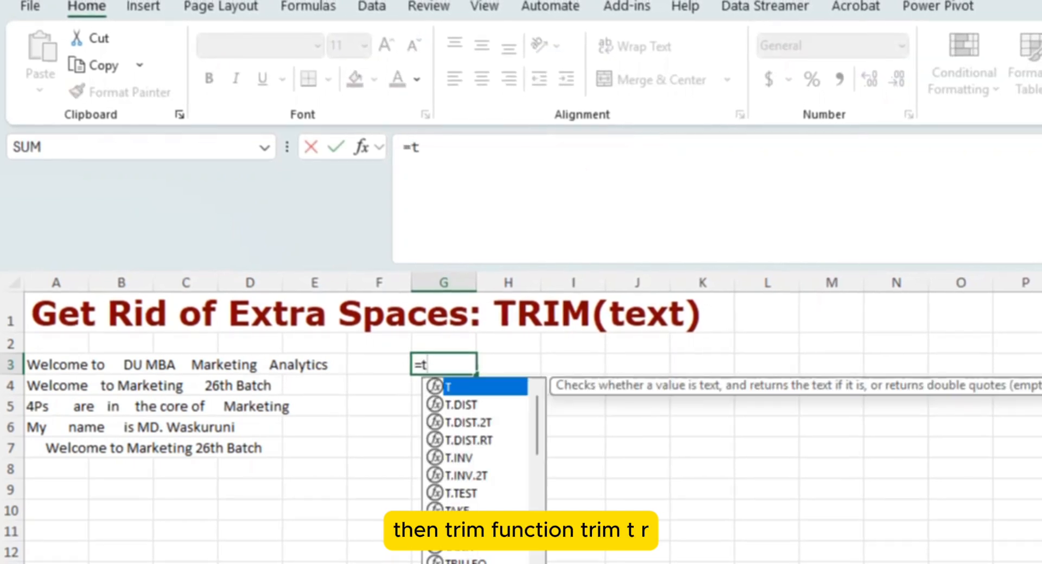
{"action": "type", "text": "("}
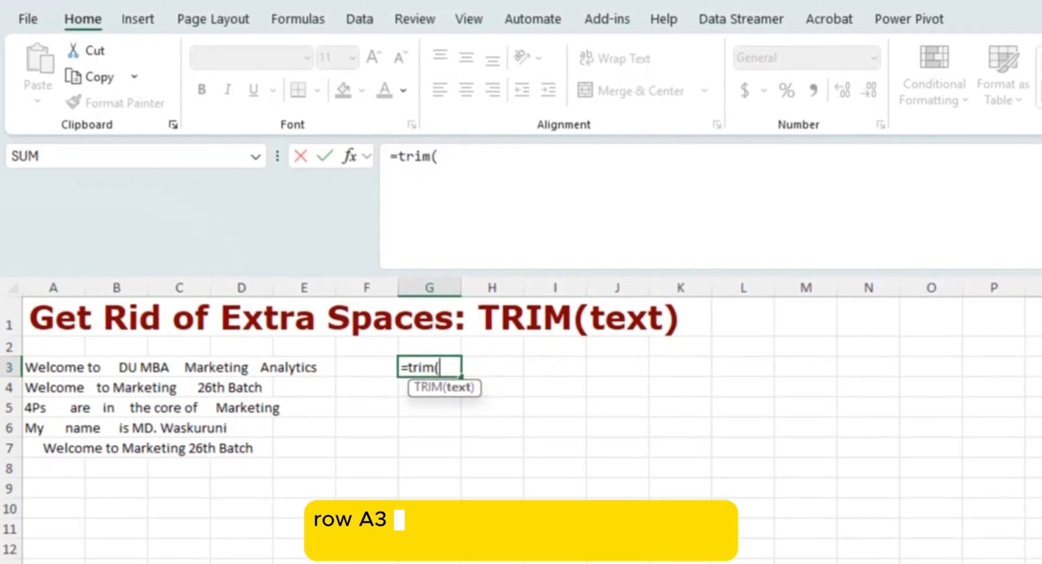
{"action": "type", "text": "A3"}
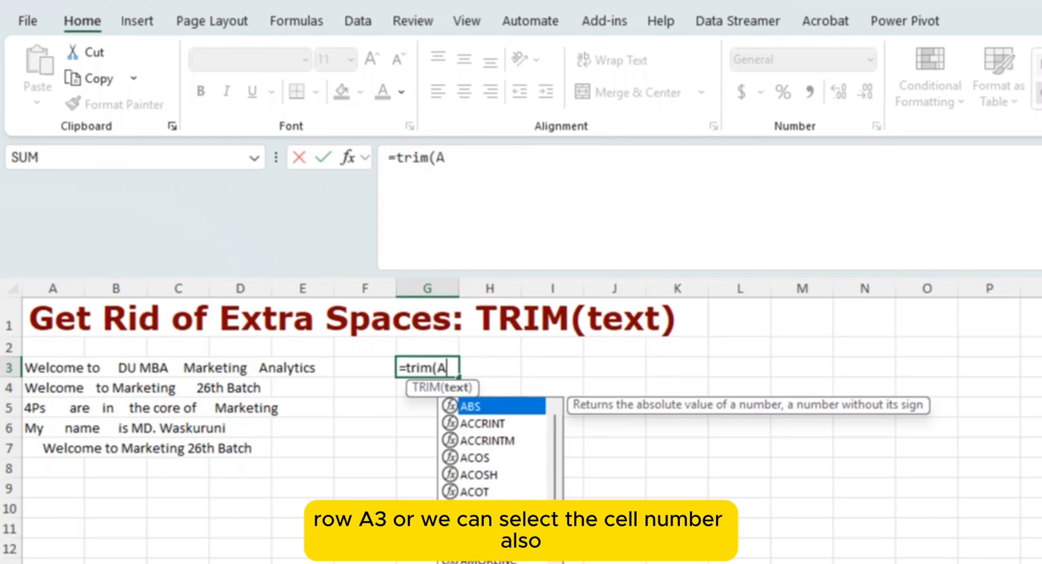
{"action": "type", "text": ")"}
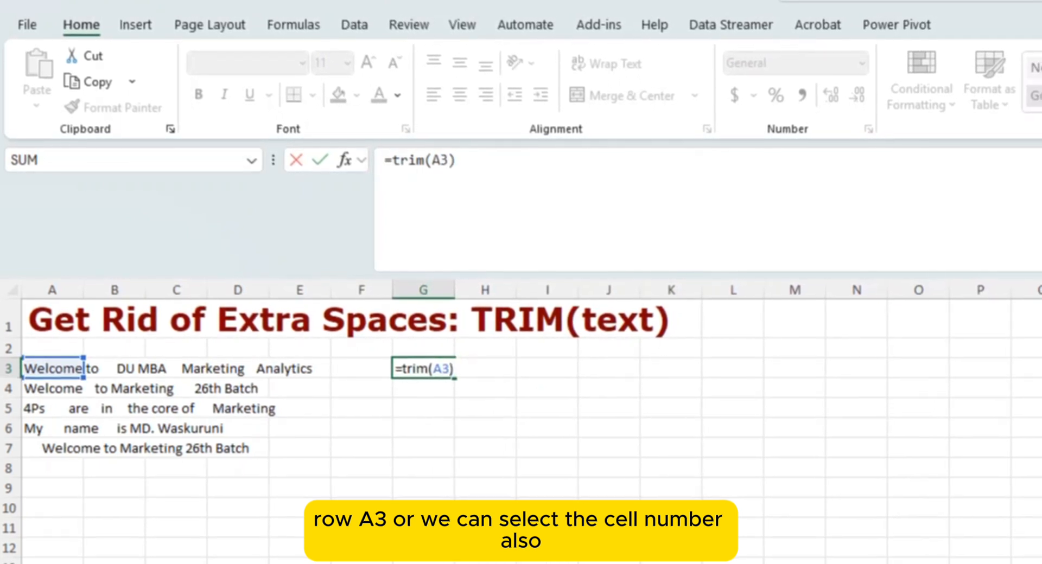
{"action": "key", "text": "Return"}
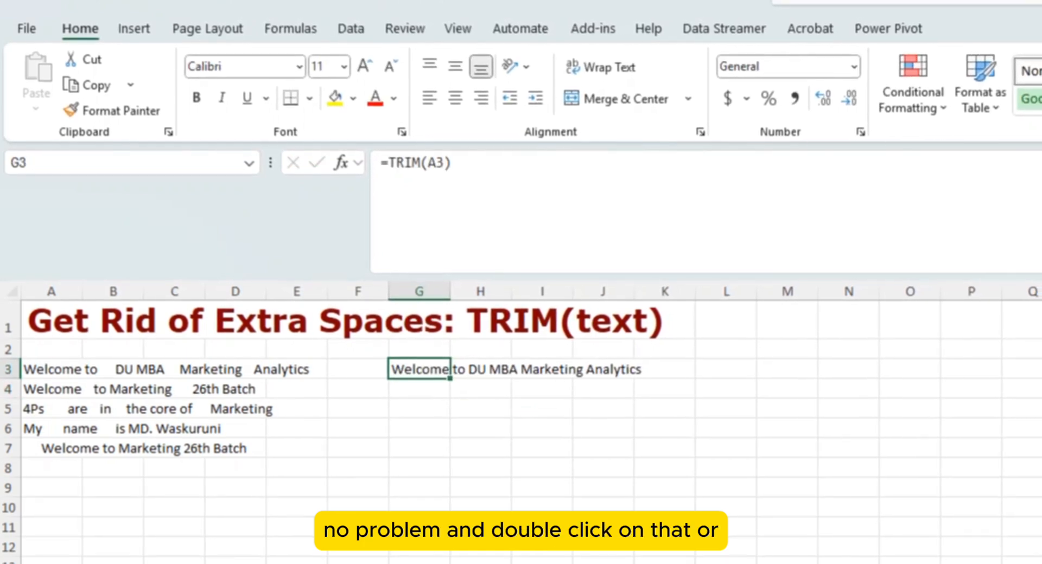
{"action": "left_click_drag", "start_coordinate": [448, 378], "coordinate": [446, 453]}
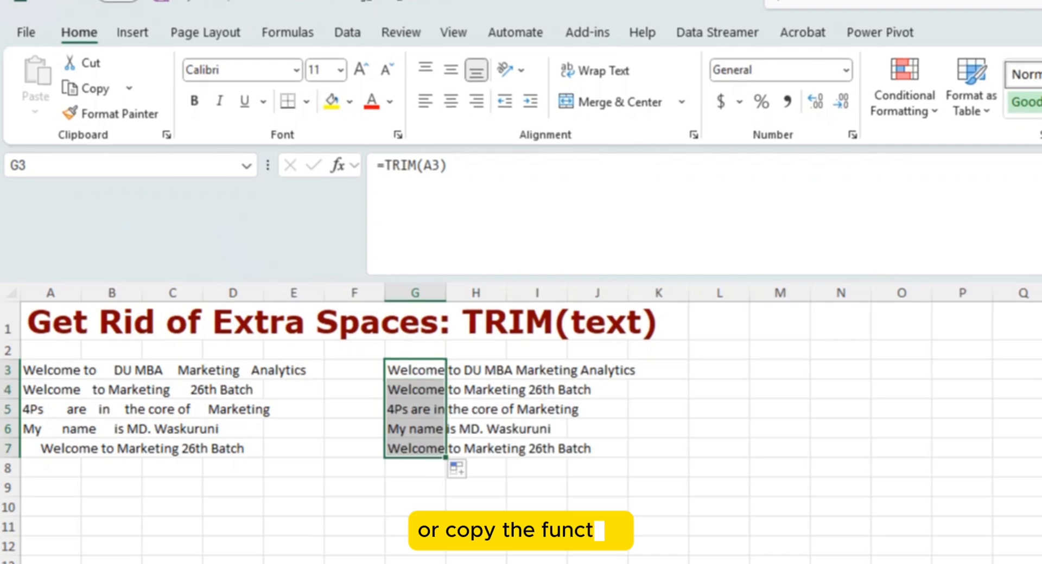
{"action": "left_click", "coordinate": [416, 371]}
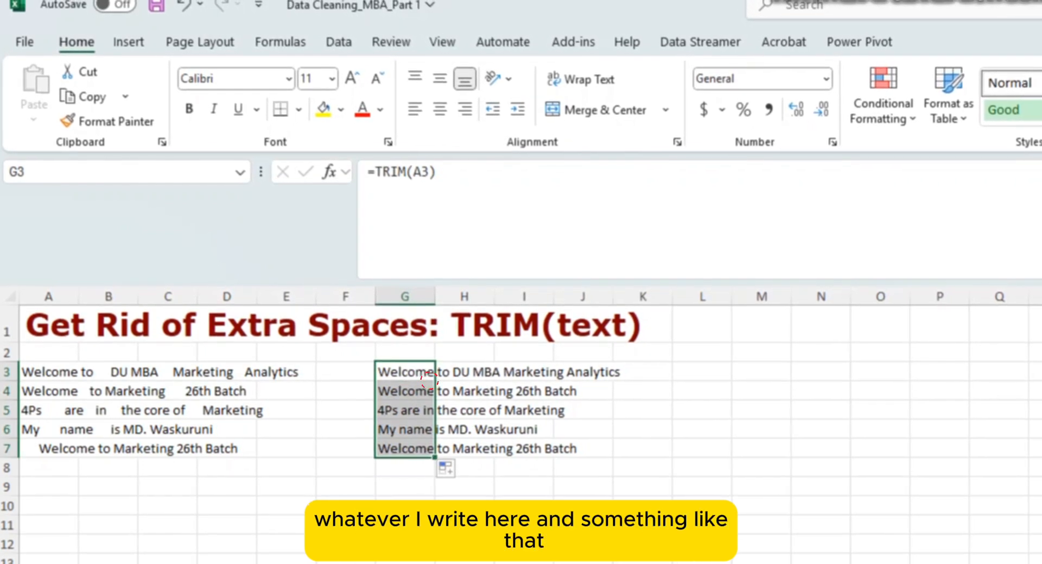
{"action": "left_click", "coordinate": [427, 379]}
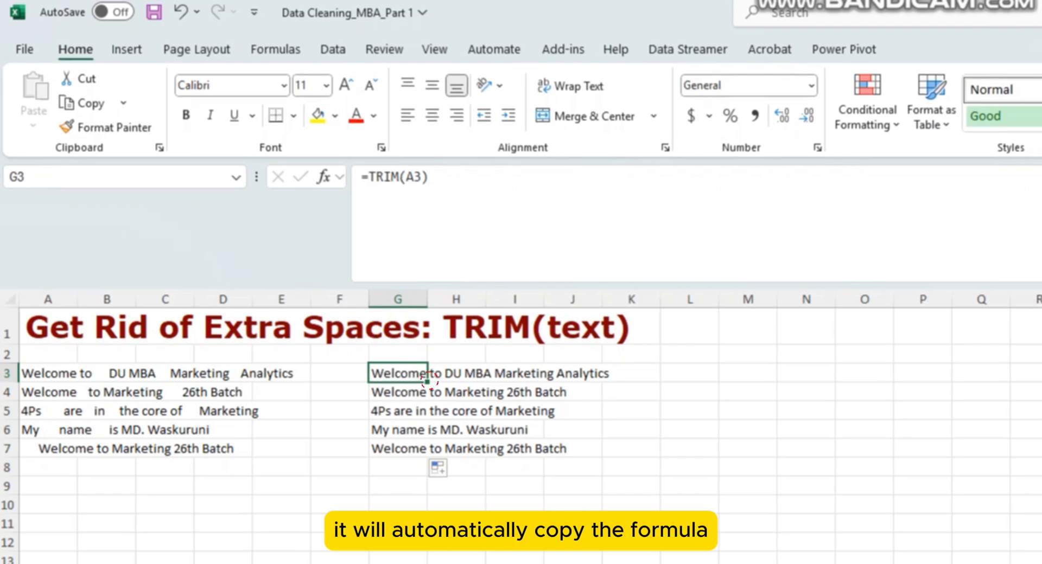
{"action": "left_click_drag", "start_coordinate": [398, 374], "coordinate": [397, 450]}
{"action": "left_click", "coordinate": [422, 388]}
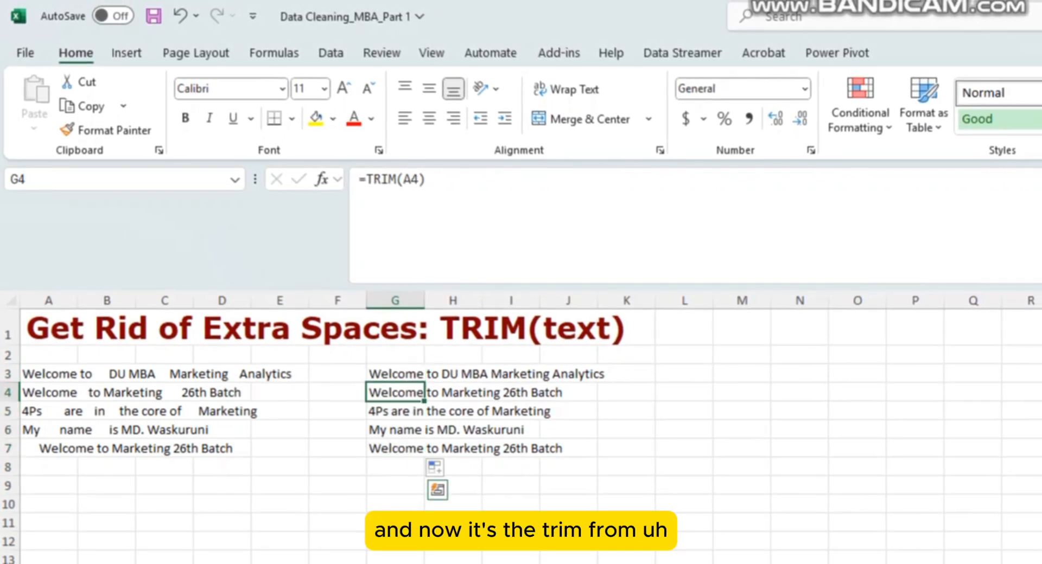
{"action": "left_click", "coordinate": [424, 380]}
Copy the trimmed text in G3:G7 to M3 as values with number formatting, and autofit column M.
{"action": "left_click_drag", "start_coordinate": [423, 381], "coordinate": [423, 451]}
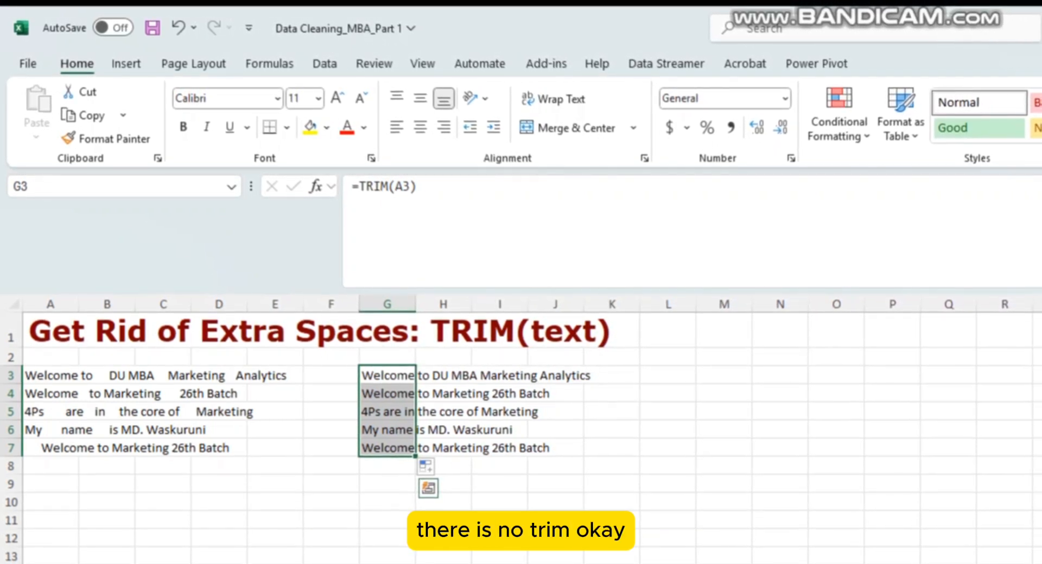
{"action": "key", "text": "ctrl+c"}
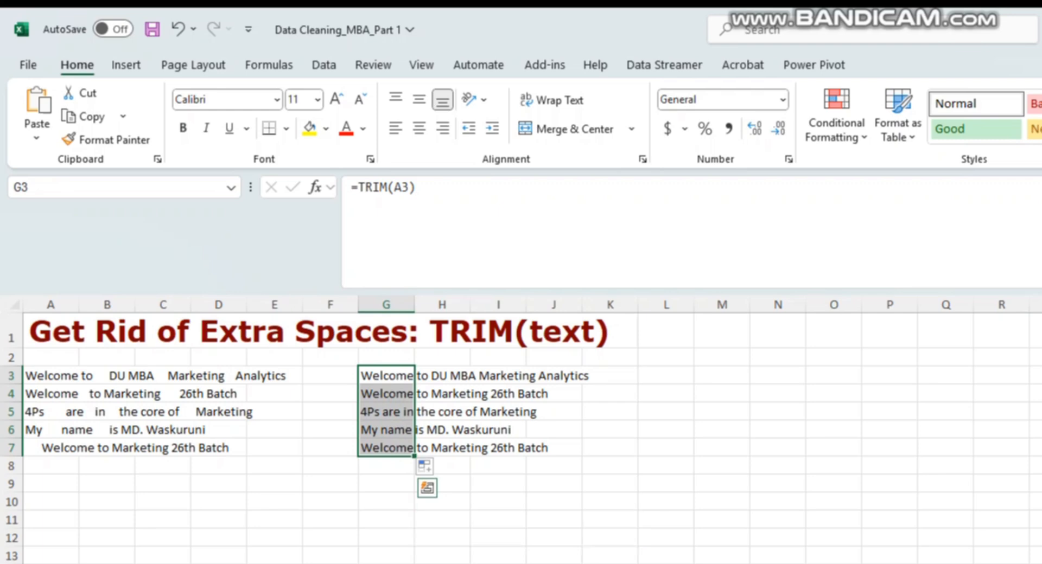
{"action": "left_click", "coordinate": [721, 375]}
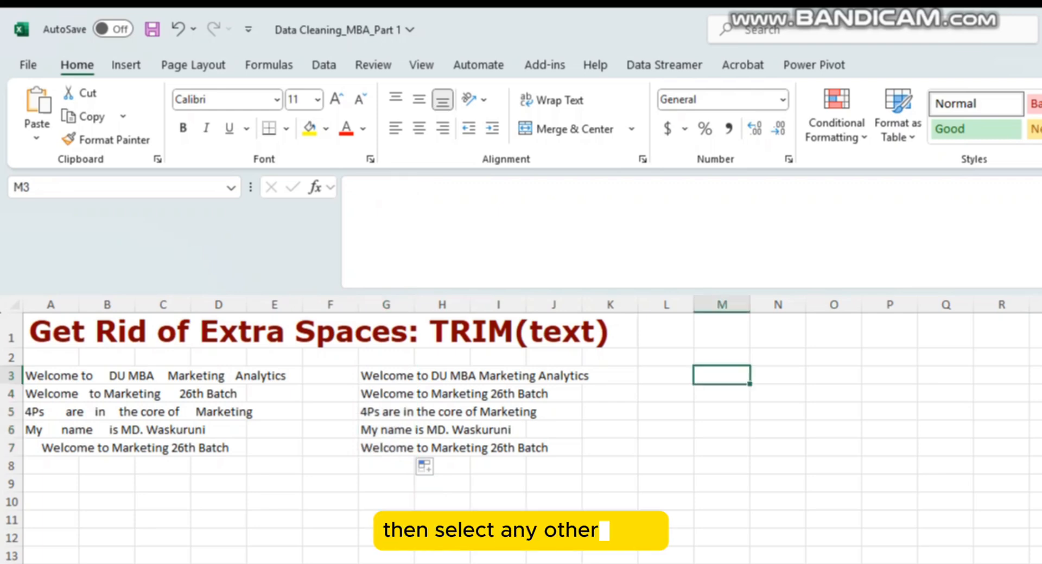
{"action": "left_click", "coordinate": [55, 130]}
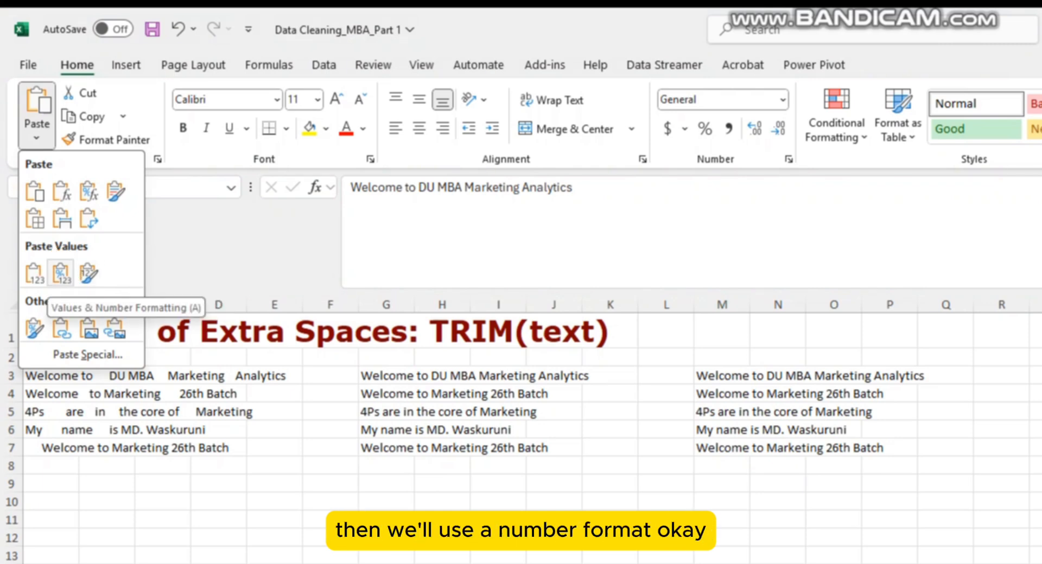
{"action": "left_click", "coordinate": [61, 274]}
{"action": "left_click", "coordinate": [722, 563]}
{"action": "double_click", "coordinate": [750, 305]}
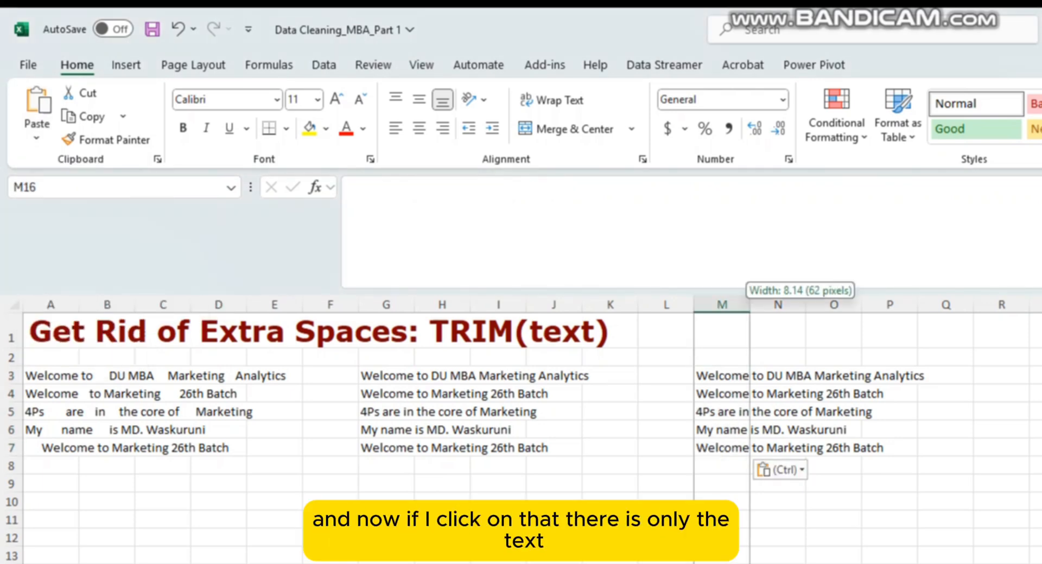
Compare the contents of the pasted cells in column M with the contents of G3.
{"action": "left_click", "coordinate": [789, 395]}
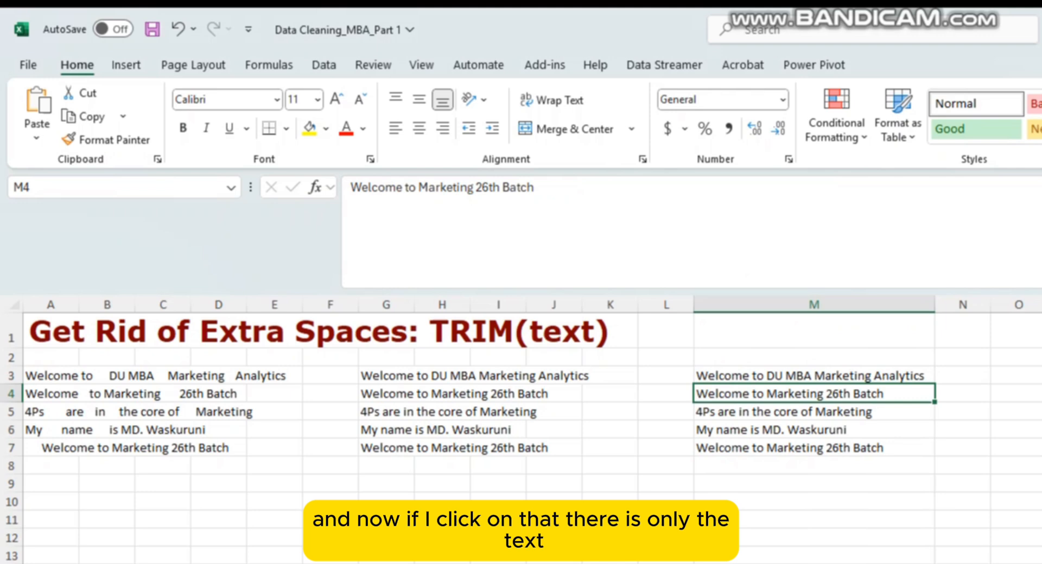
{"action": "left_click", "coordinate": [790, 376]}
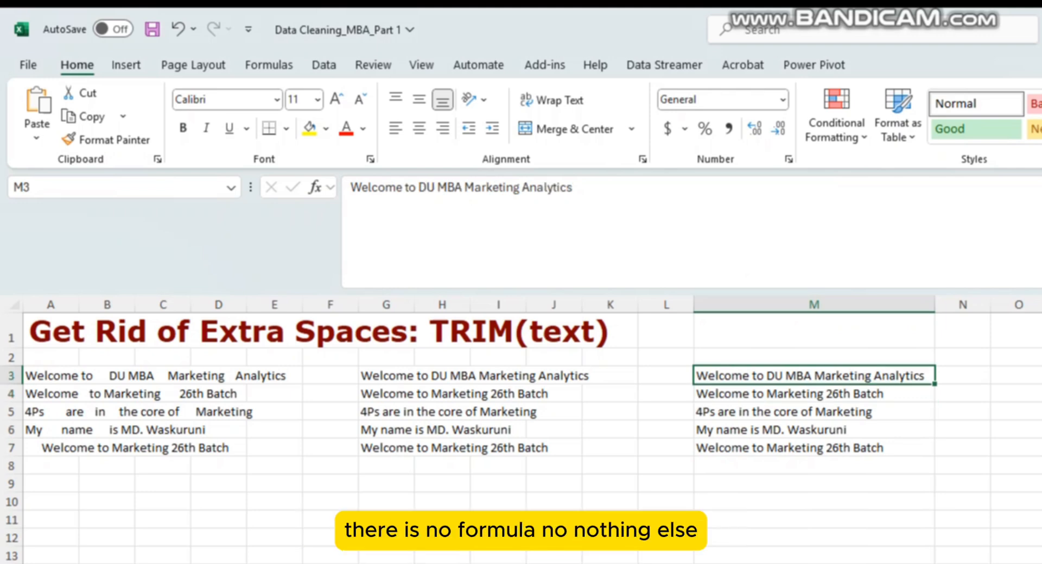
{"action": "left_click", "coordinate": [386, 376]}
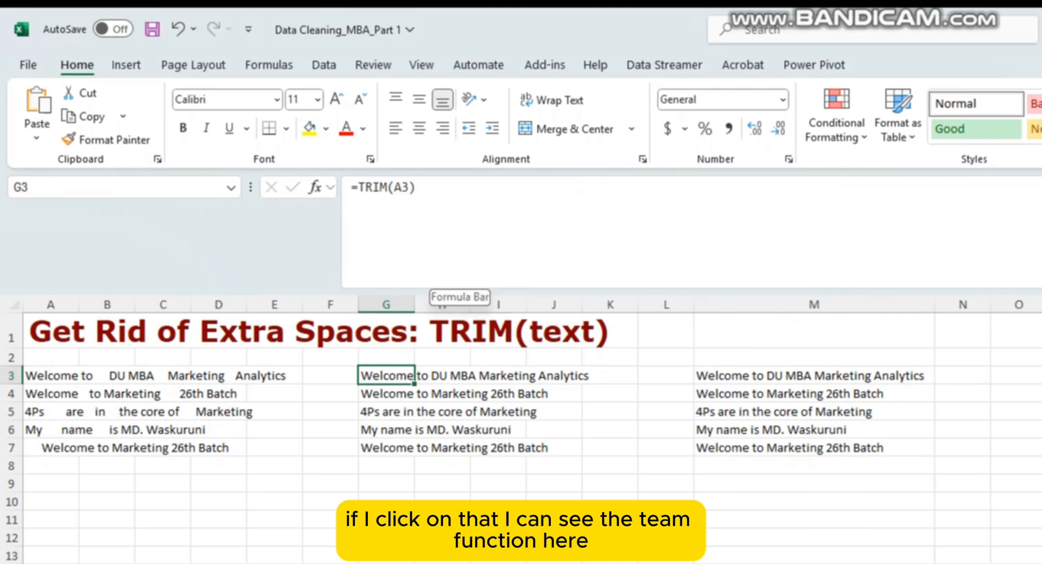
{"action": "left_click", "coordinate": [789, 394]}
{"action": "left_click_drag", "start_coordinate": [789, 376], "coordinate": [790, 449]}
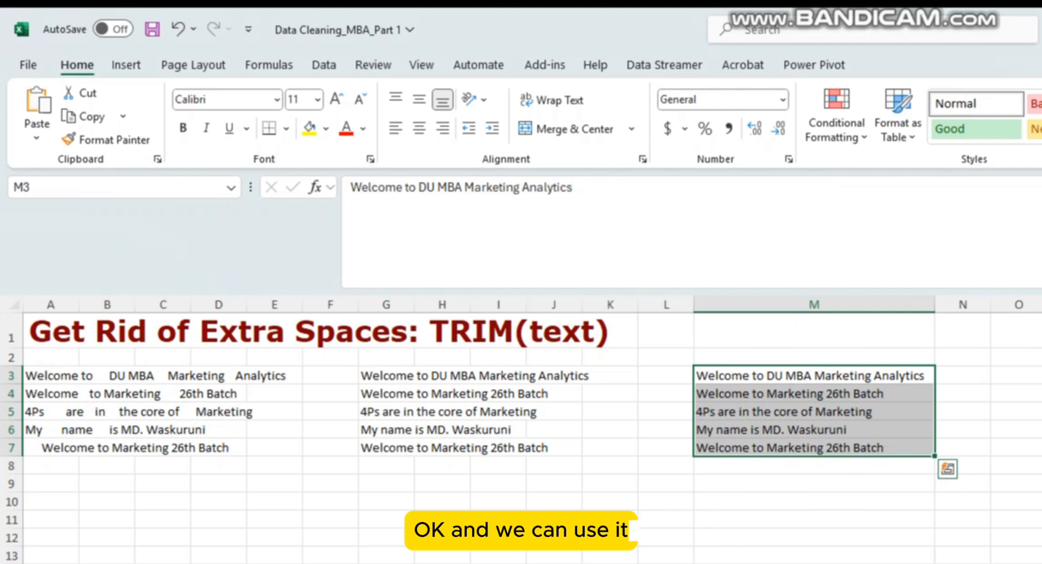
{"action": "left_click", "coordinate": [442, 412]}
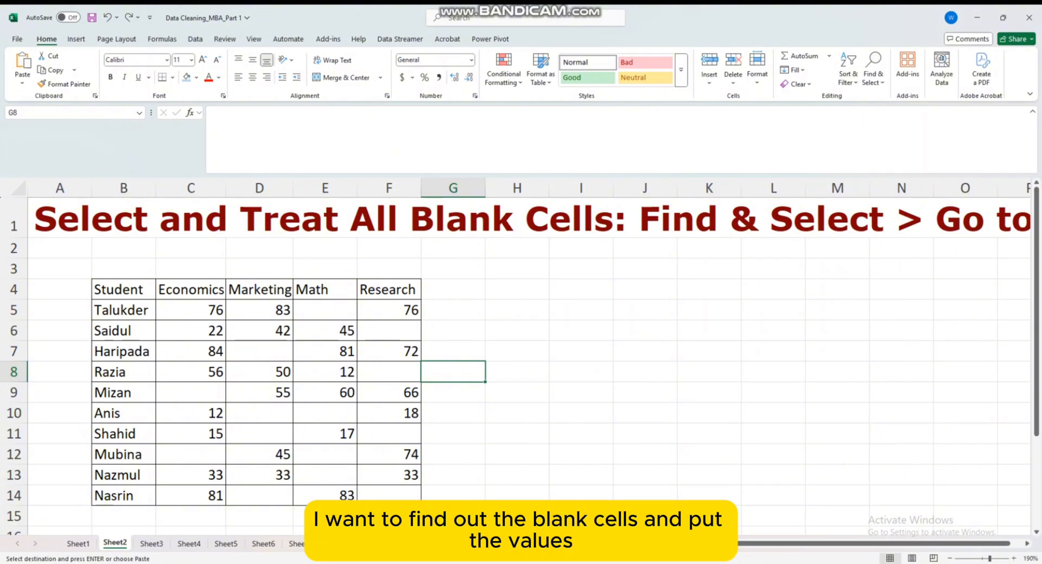
On Sheet2, select all blank cells in the student marks table using Go To Special with the Blanks option.
{"action": "left_click", "coordinate": [325, 434]}
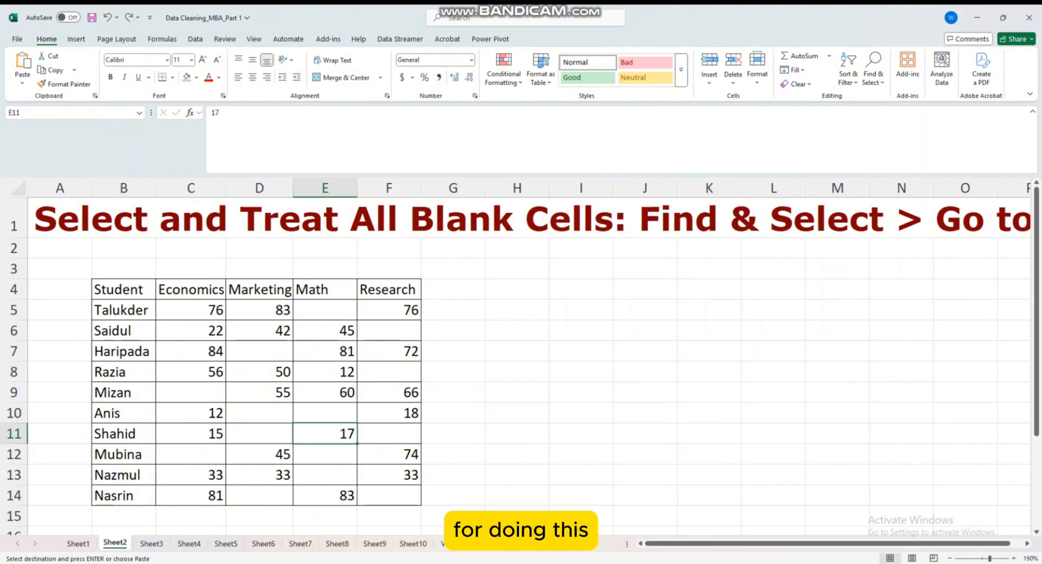
{"action": "left_click", "coordinate": [260, 434]}
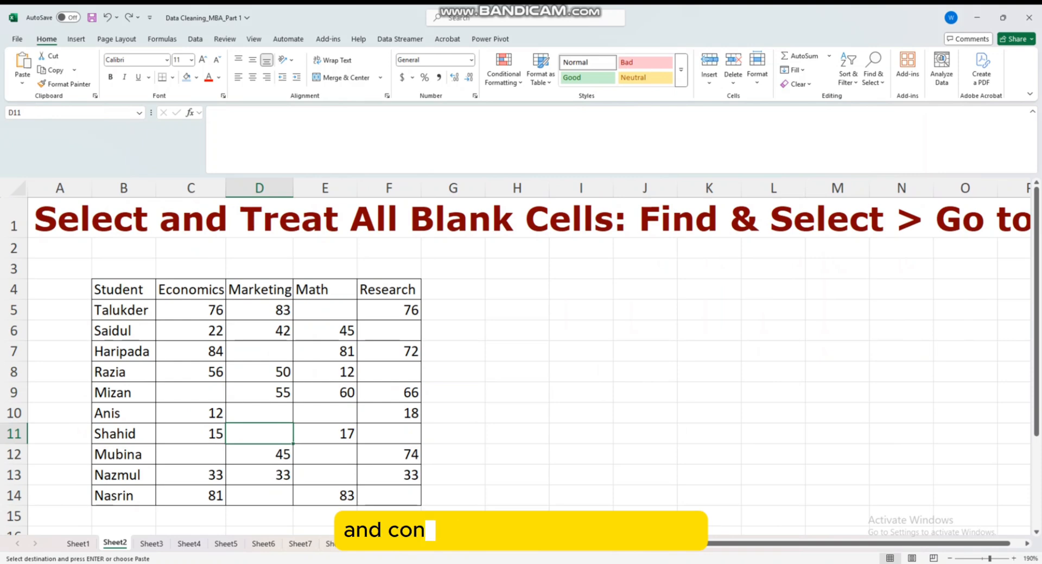
{"action": "key", "text": "ctrl+a"}
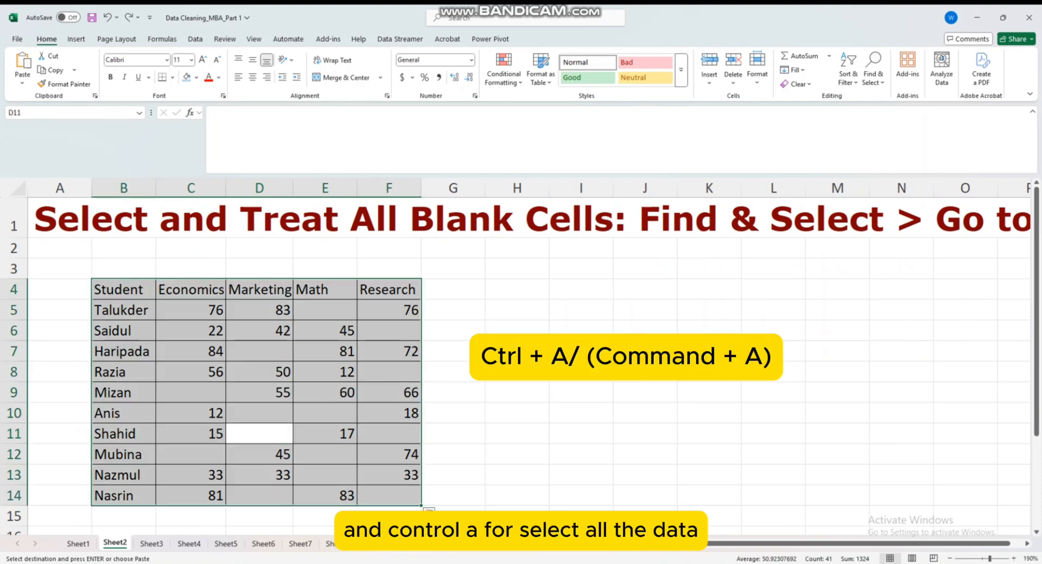
{"action": "key", "text": "ctrl+g"}
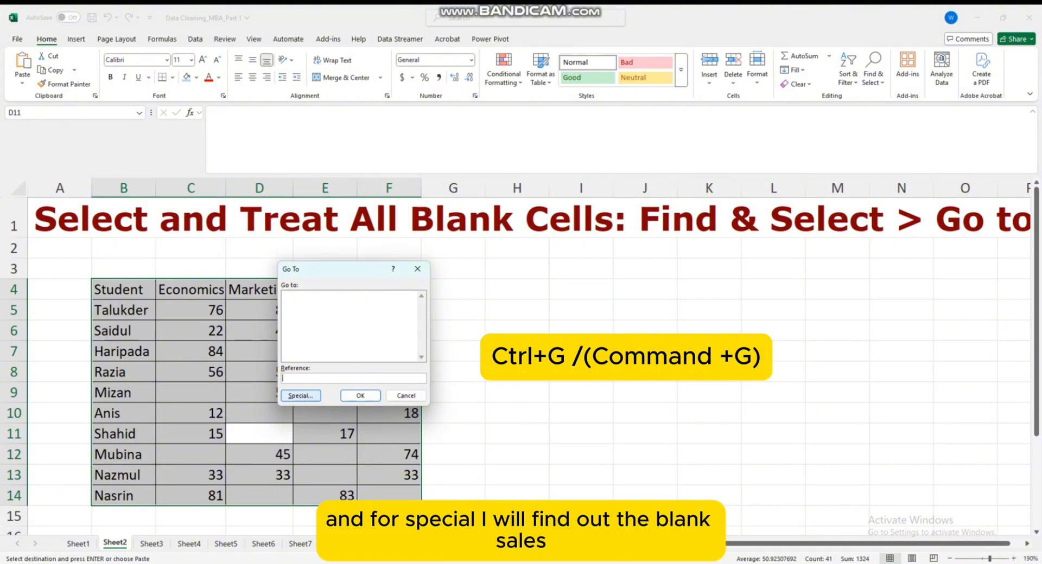
{"action": "left_click", "coordinate": [300, 395]}
{"action": "left_click_drag", "start_coordinate": [341, 253], "coordinate": [545, 151]}
{"action": "left_click", "coordinate": [485, 250]}
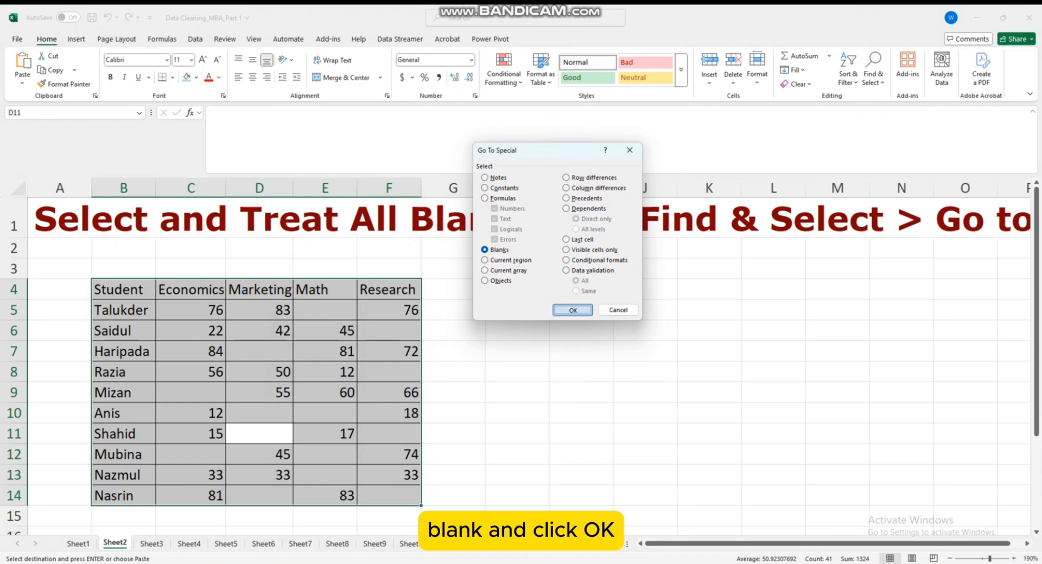
{"action": "left_click", "coordinate": [573, 310]}
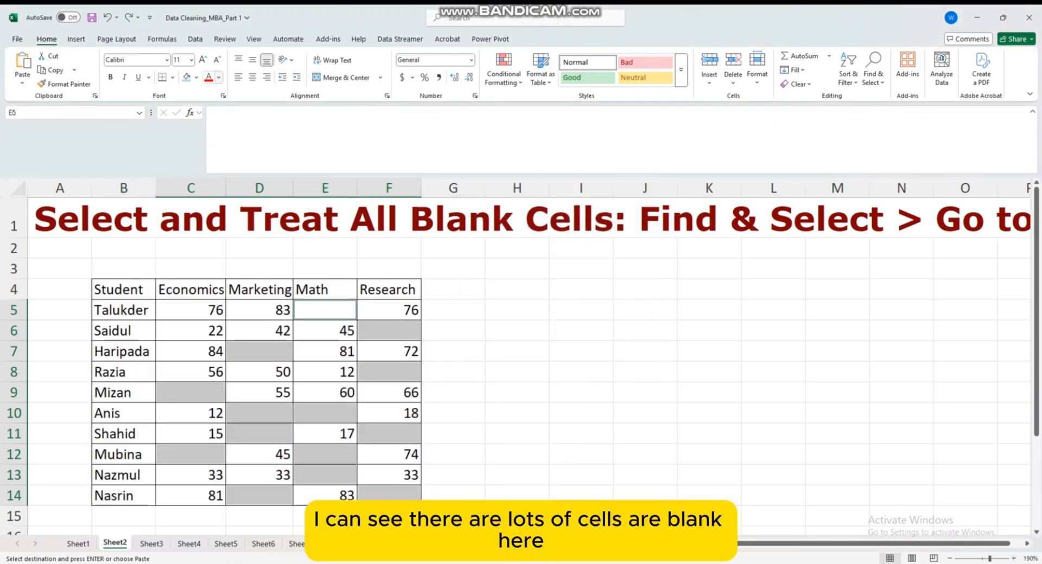
Shade the selected blank cells light blue and enter 75 in all of them at once.
{"action": "left_click", "coordinate": [197, 77]}
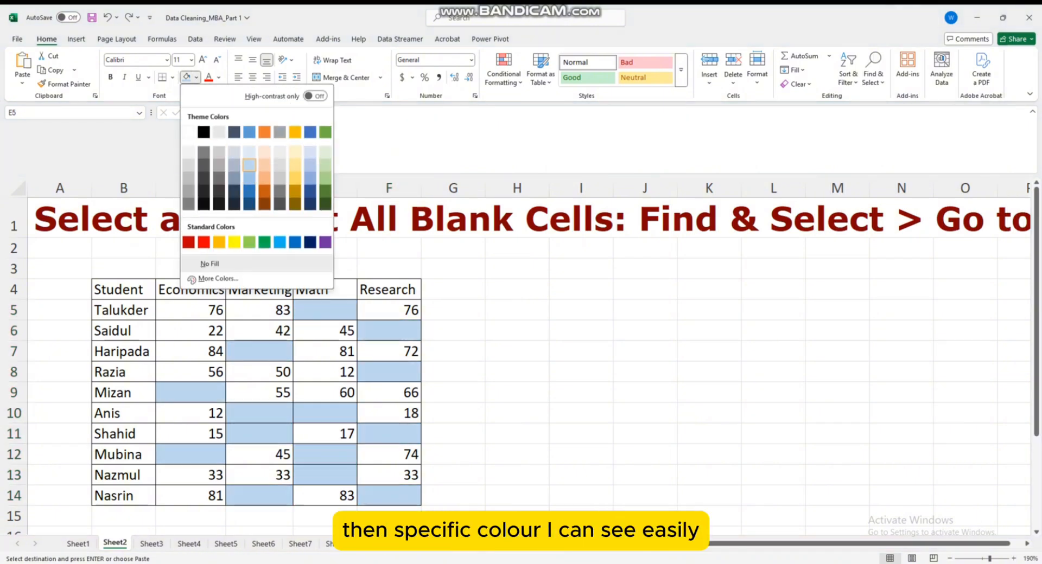
{"action": "left_click", "coordinate": [249, 165]}
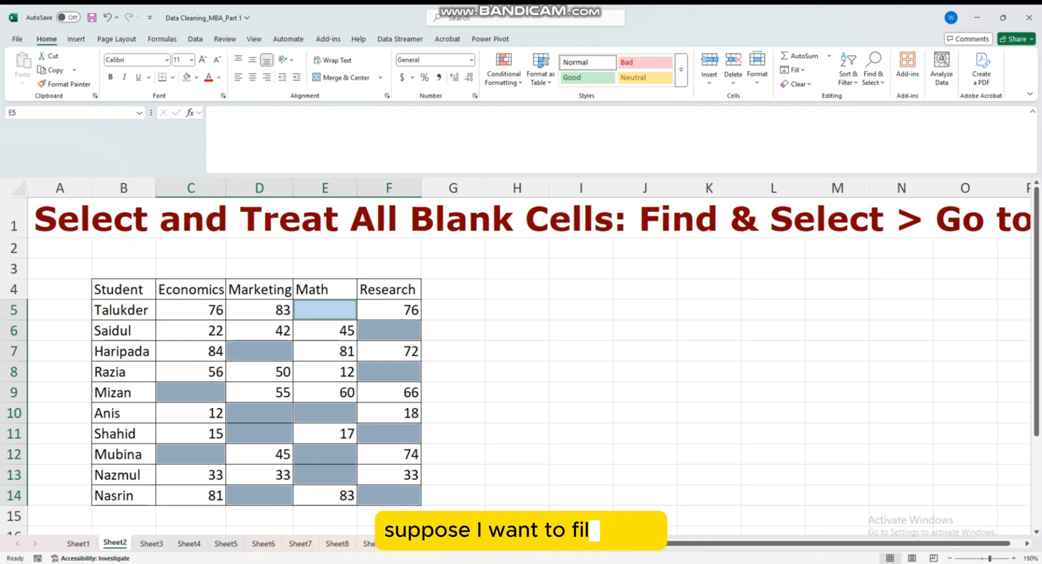
{"action": "type", "text": "75"}
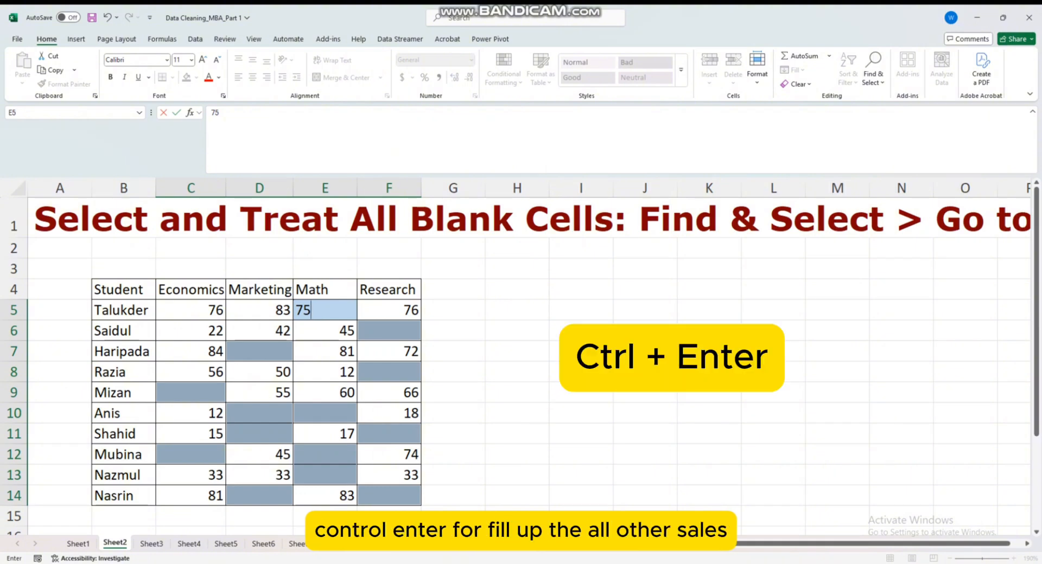
{"action": "key", "text": "ctrl+Return"}
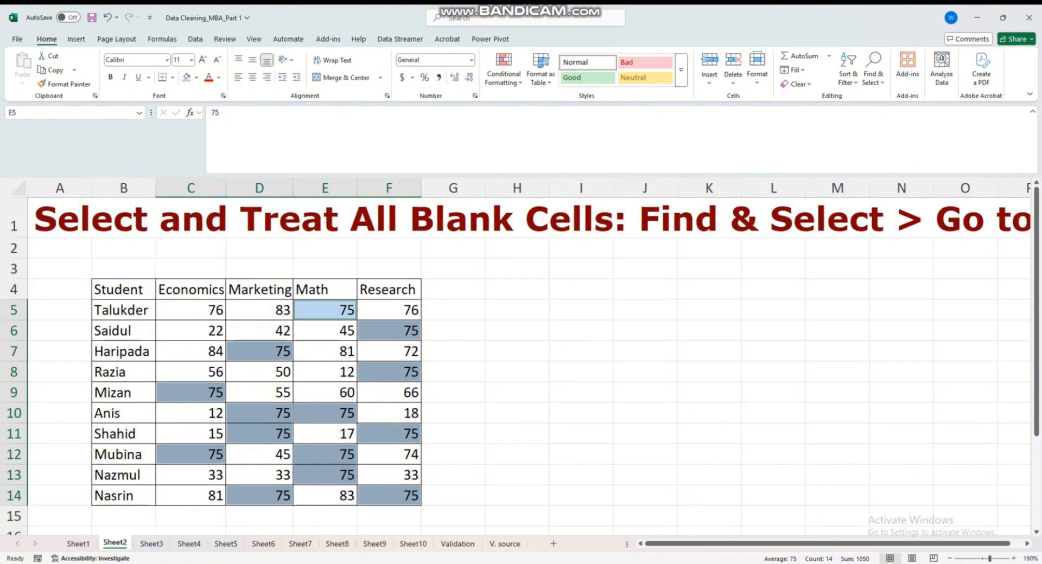
Switch to Sheet3 and inspect the entries in B6 and B5 for numbers stored as text.
{"action": "key", "text": "ctrl+Page_Down"}
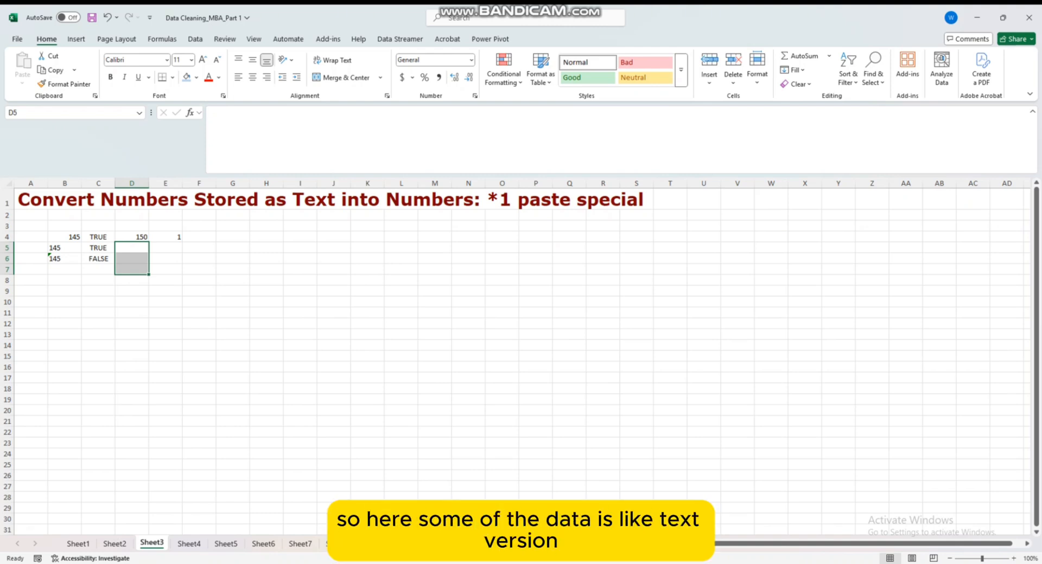
{"action": "left_click", "coordinate": [64, 259]}
{"action": "left_click", "coordinate": [65, 248]}
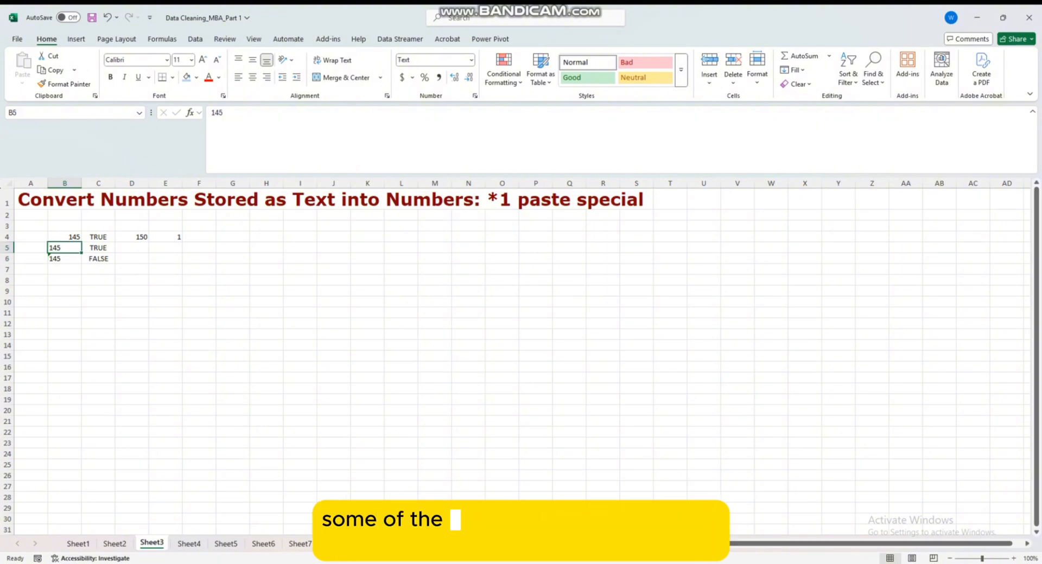
Compare the number formats and stored contents of cells B4, B5 and B6.
{"action": "left_click", "coordinate": [64, 237]}
{"action": "double_click", "coordinate": [65, 254]}
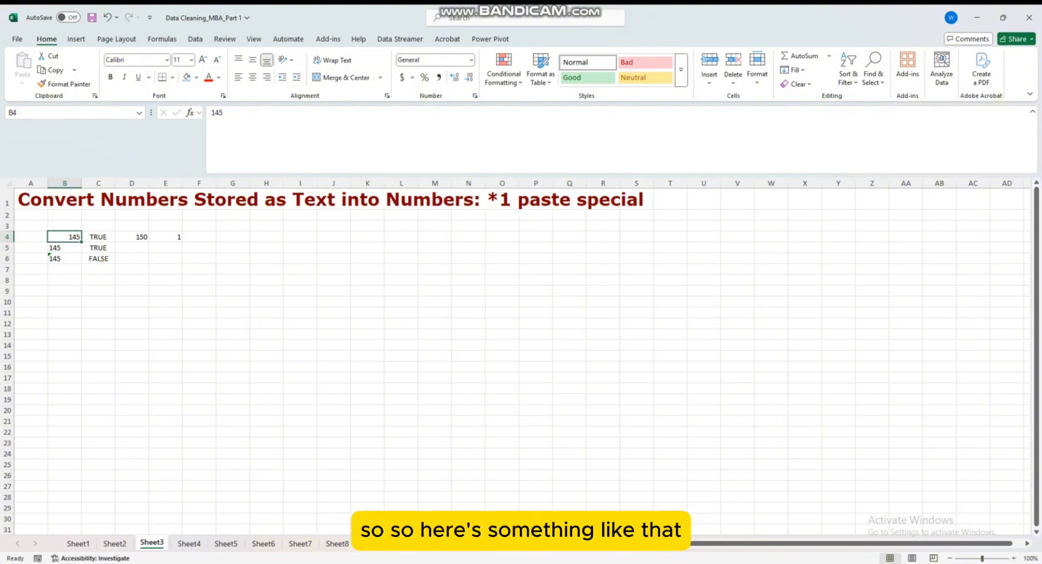
{"action": "left_click", "coordinate": [65, 249]}
{"action": "left_click", "coordinate": [65, 259]}
{"action": "left_click", "coordinate": [64, 248]}
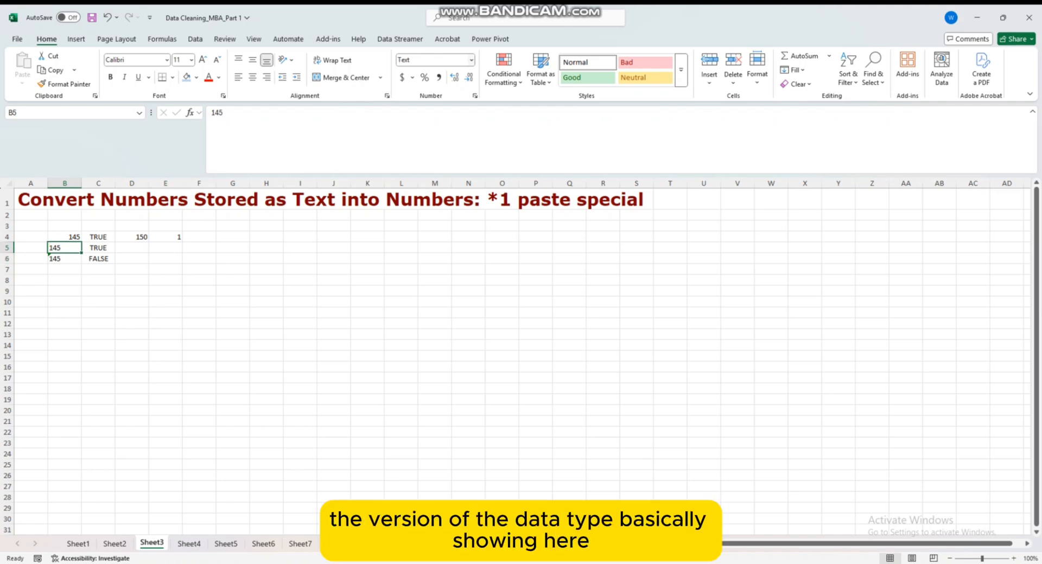
{"action": "left_click", "coordinate": [65, 237]}
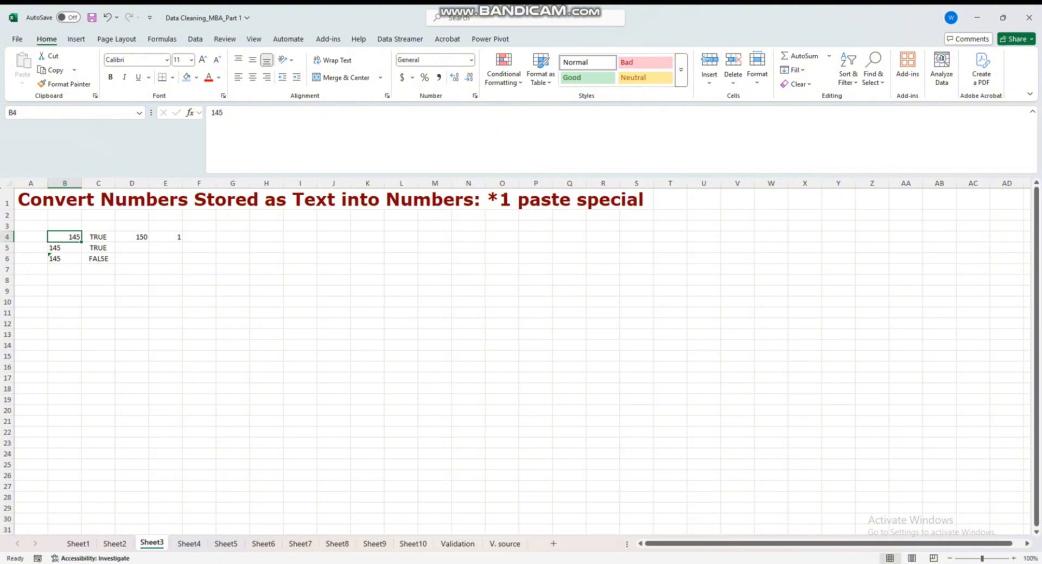
{"action": "left_click", "coordinate": [64, 259]}
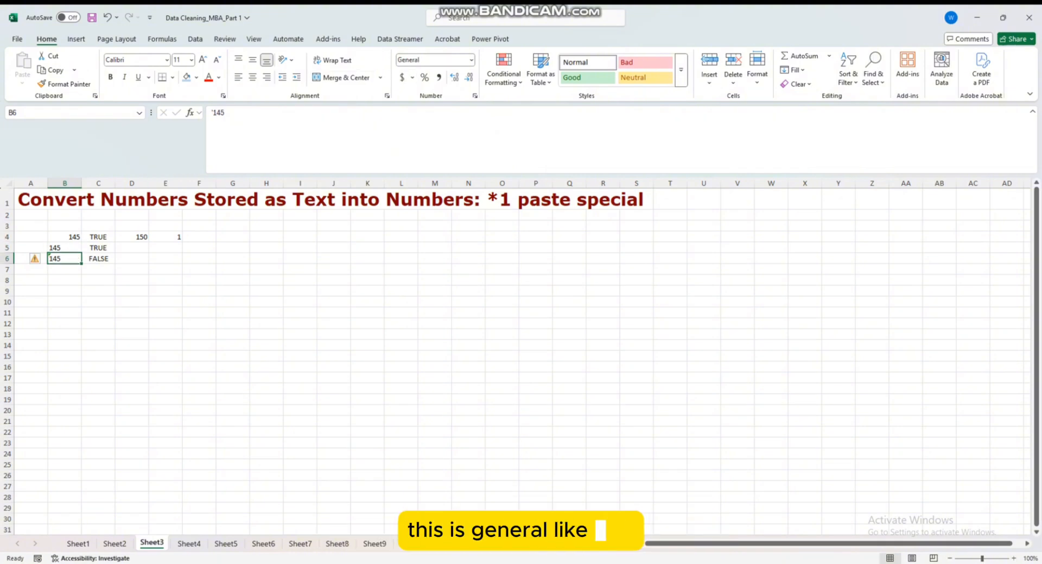
{"action": "left_click", "coordinate": [65, 248]}
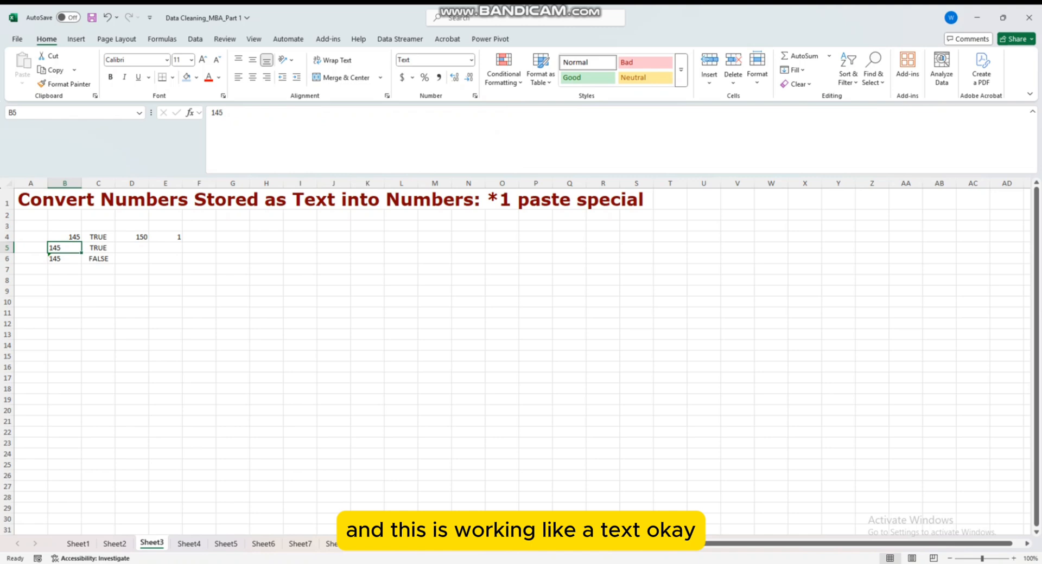
Enter 1 in the empty cell H4 and copy that cell.
{"action": "left_click", "coordinate": [199, 248]}
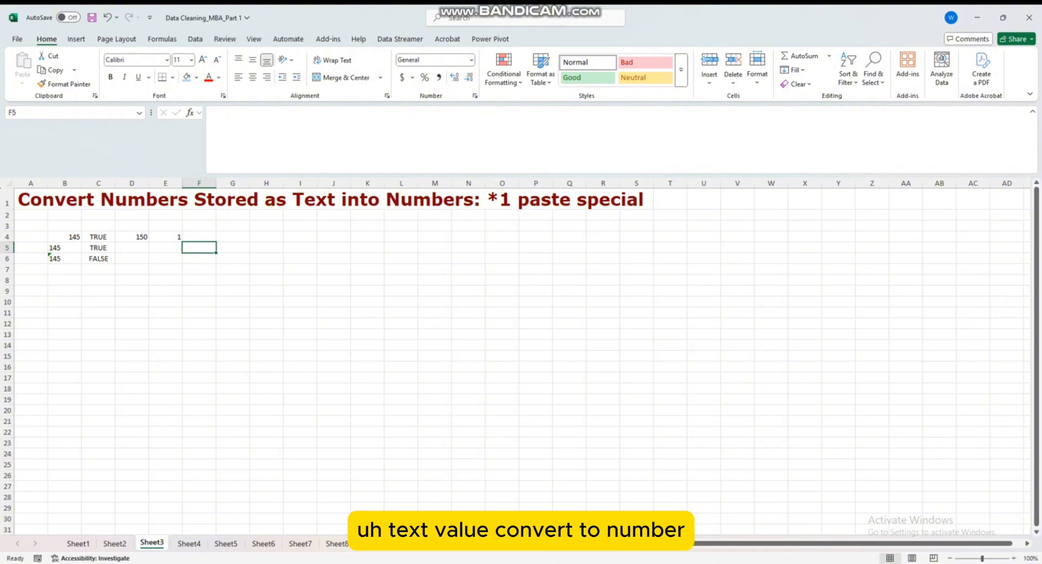
{"action": "left_click", "coordinate": [267, 237]}
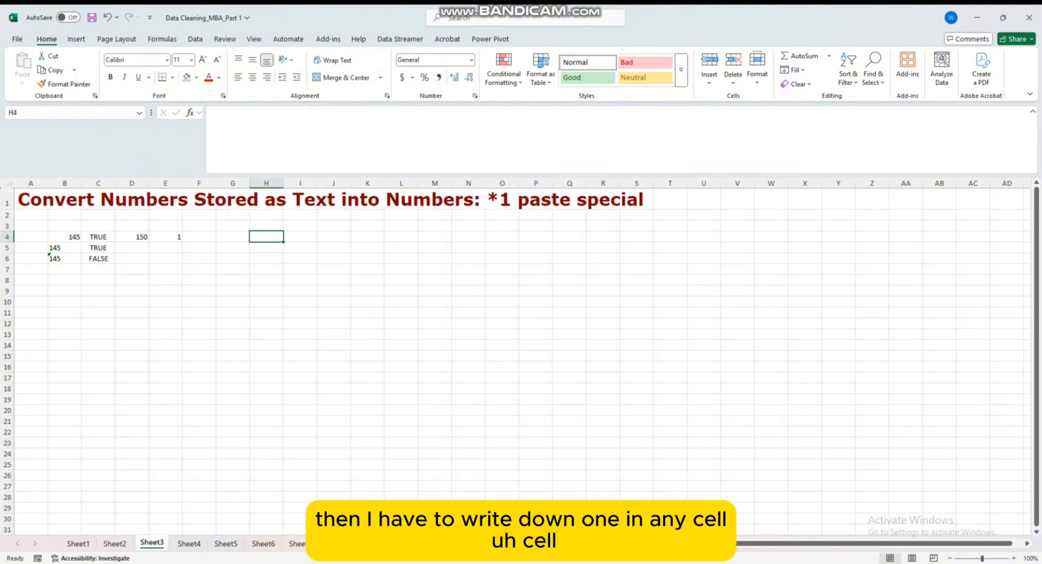
{"action": "type", "text": "1"}
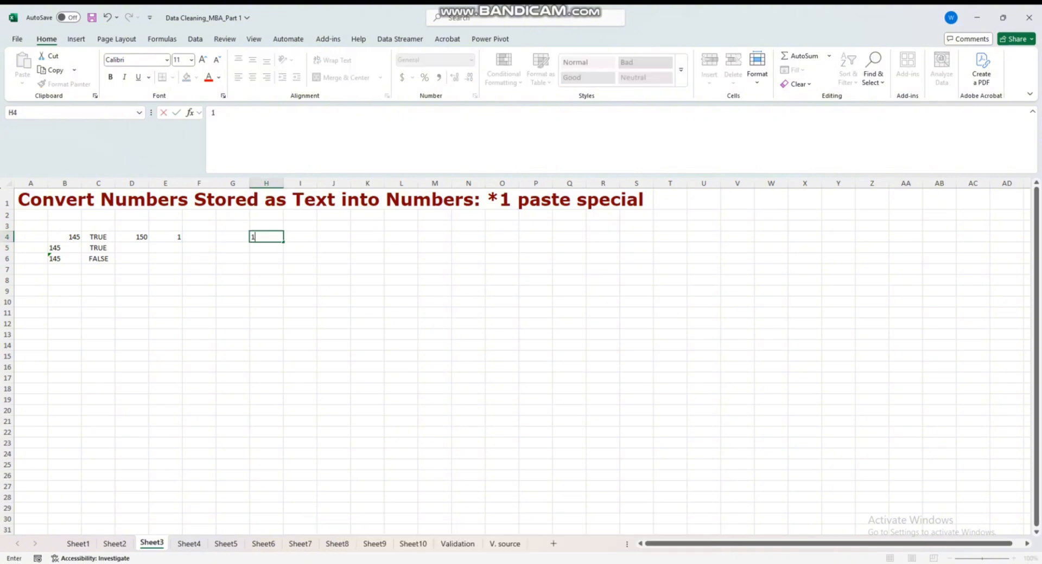
{"action": "left_click", "coordinate": [233, 291]}
{"action": "left_click", "coordinate": [266, 237]}
{"action": "key", "text": "ctrl+c"}
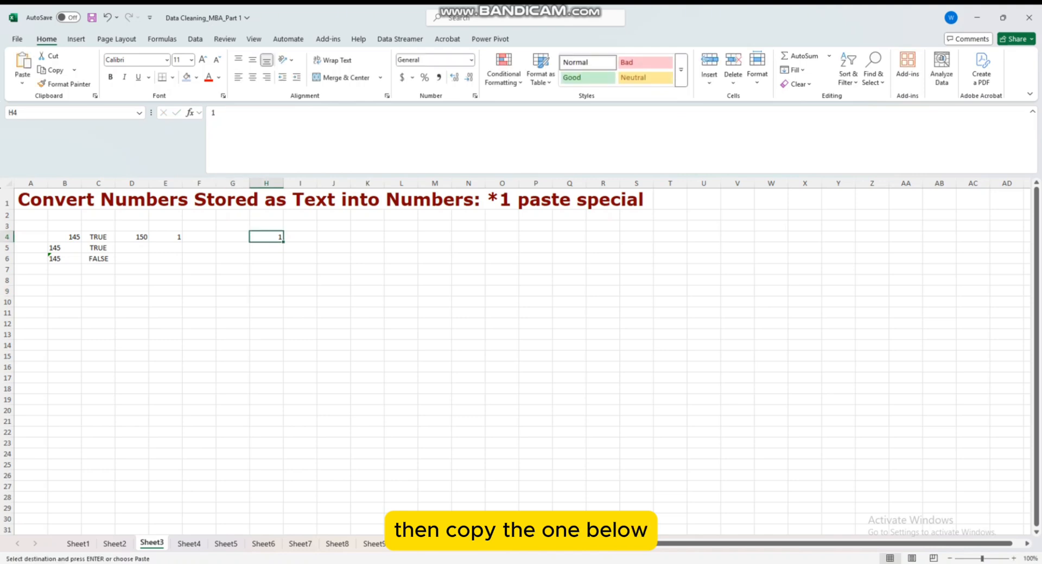
Convert the entries in B4:B6 to numbers by pasting the copied 1 with Paste Special set to Multiply.
{"action": "left_click_drag", "start_coordinate": [64, 237], "coordinate": [65, 259]}
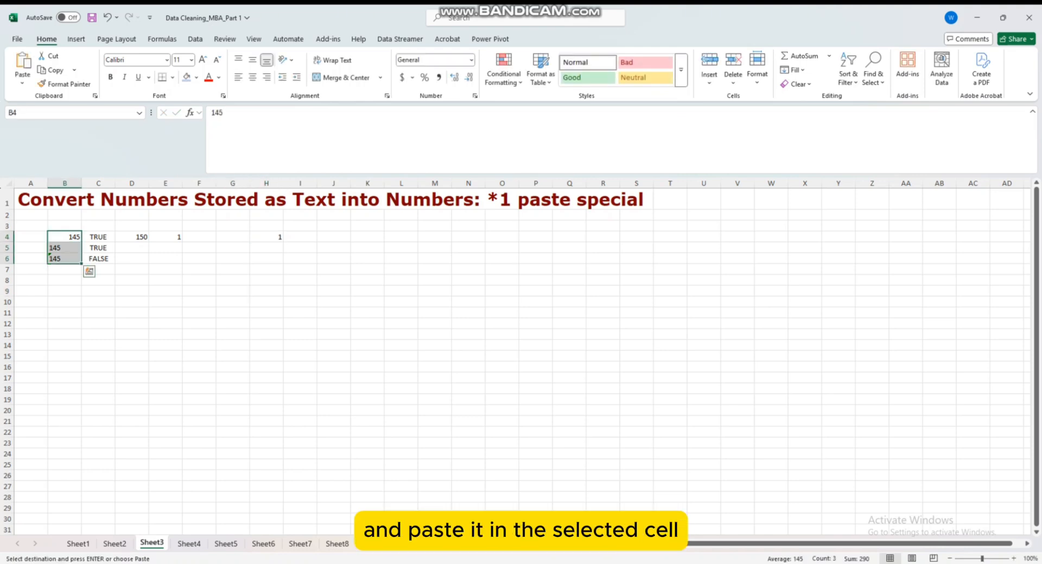
{"action": "left_click", "coordinate": [23, 83]}
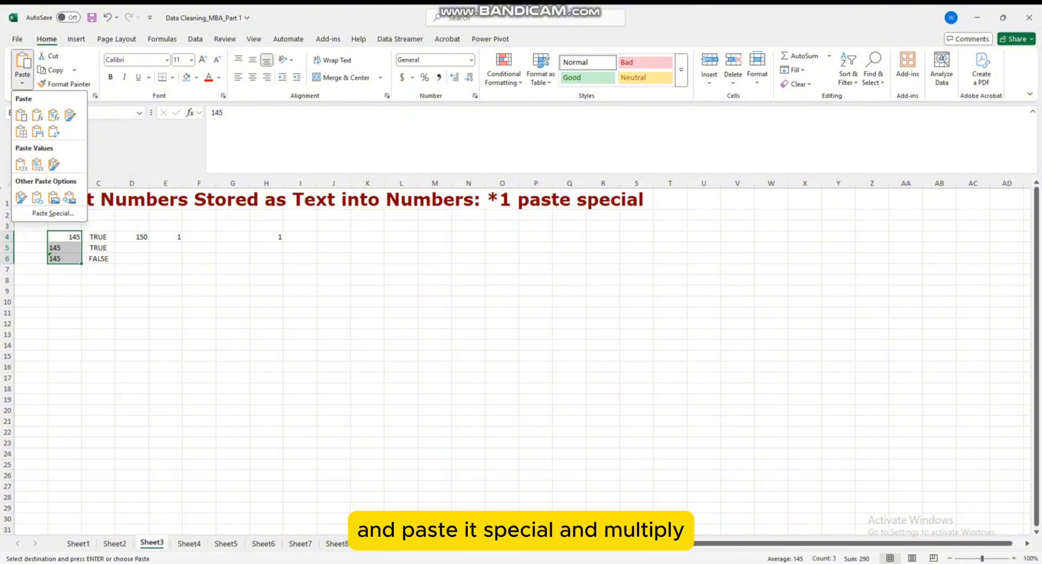
{"action": "left_click", "coordinate": [53, 213]}
{"action": "left_click", "coordinate": [578, 278]}
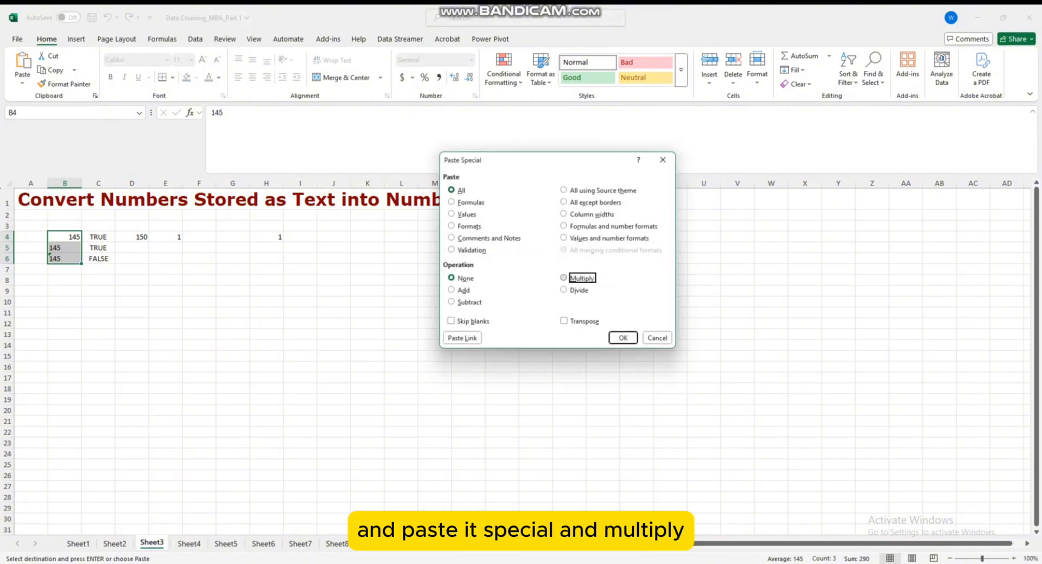
{"action": "key", "text": "Return"}
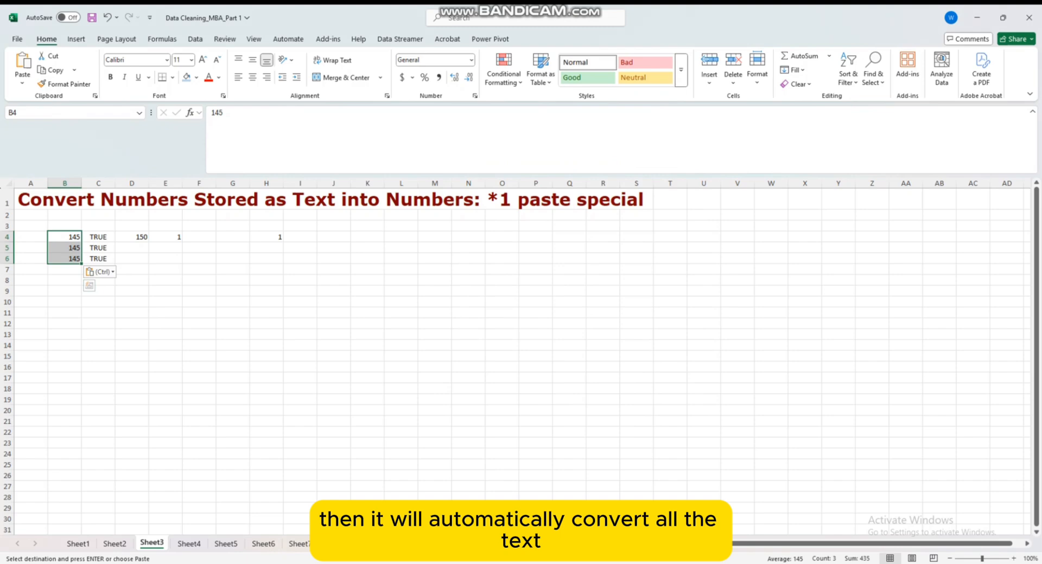
Check the converted entries in B4:B6 and switch to Sheet4.
{"action": "left_click", "coordinate": [65, 238]}
{"action": "left_click", "coordinate": [64, 248]}
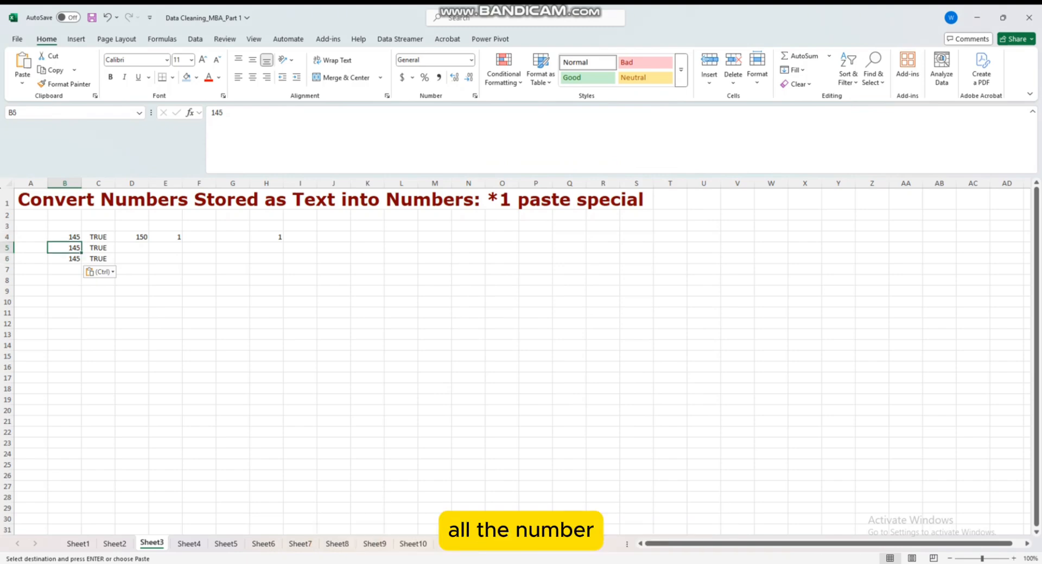
{"action": "left_click_drag", "start_coordinate": [65, 237], "coordinate": [65, 259]}
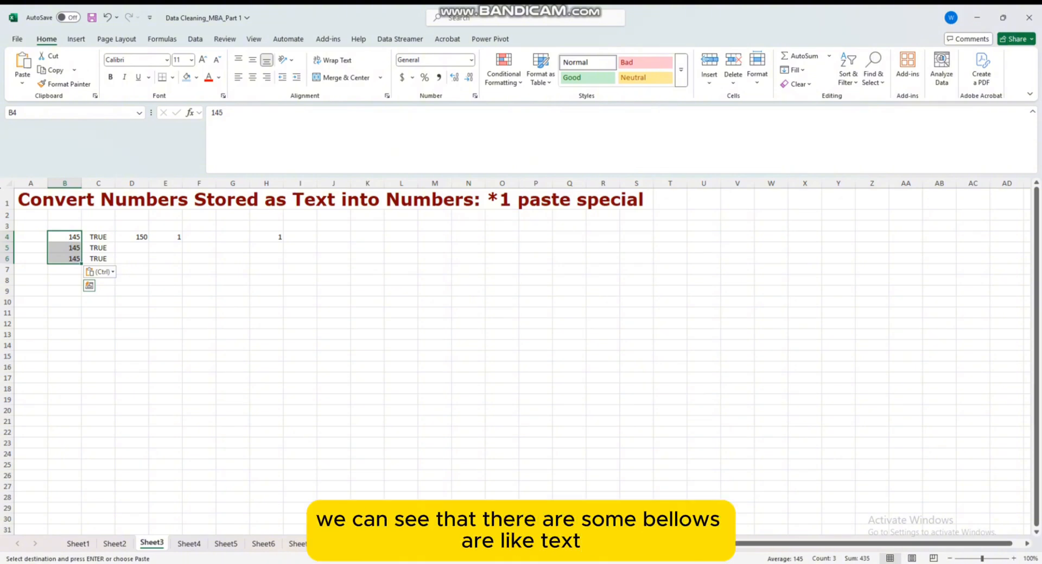
{"action": "left_click", "coordinate": [65, 248]}
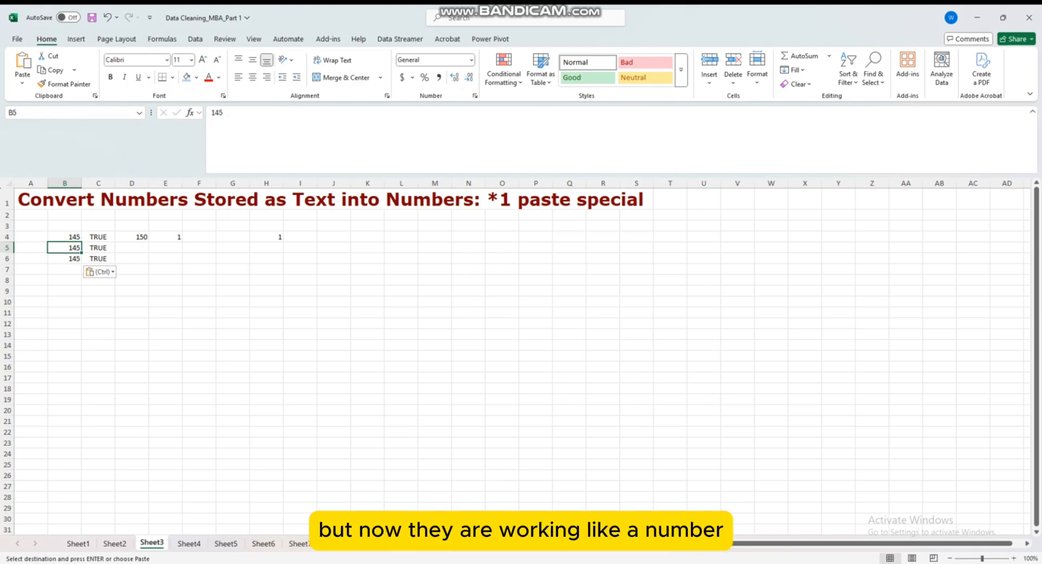
{"action": "left_click", "coordinate": [368, 248]}
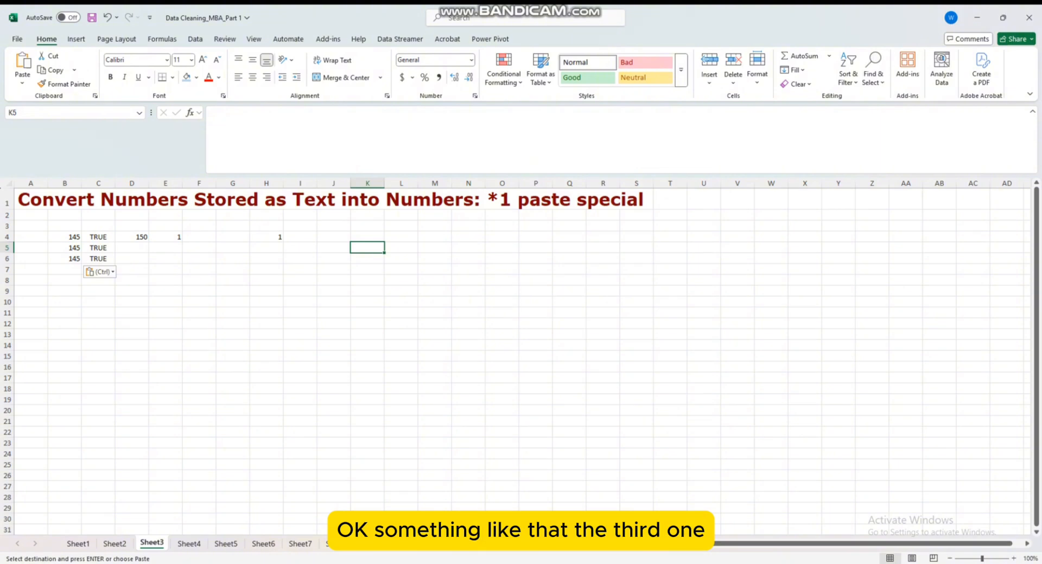
{"action": "left_click", "coordinate": [188, 543]}
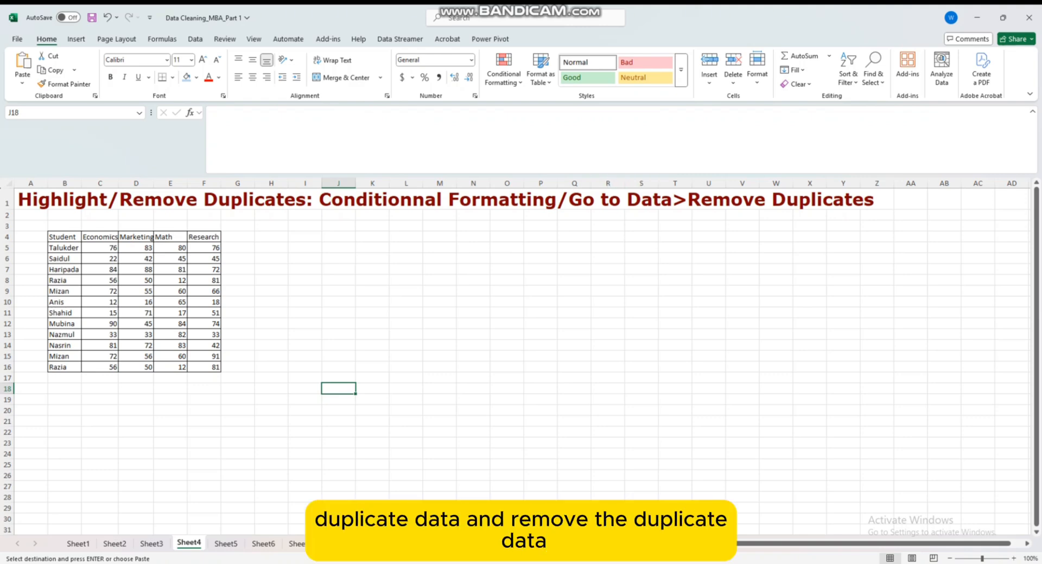
{"action": "left_click", "coordinate": [136, 302]}
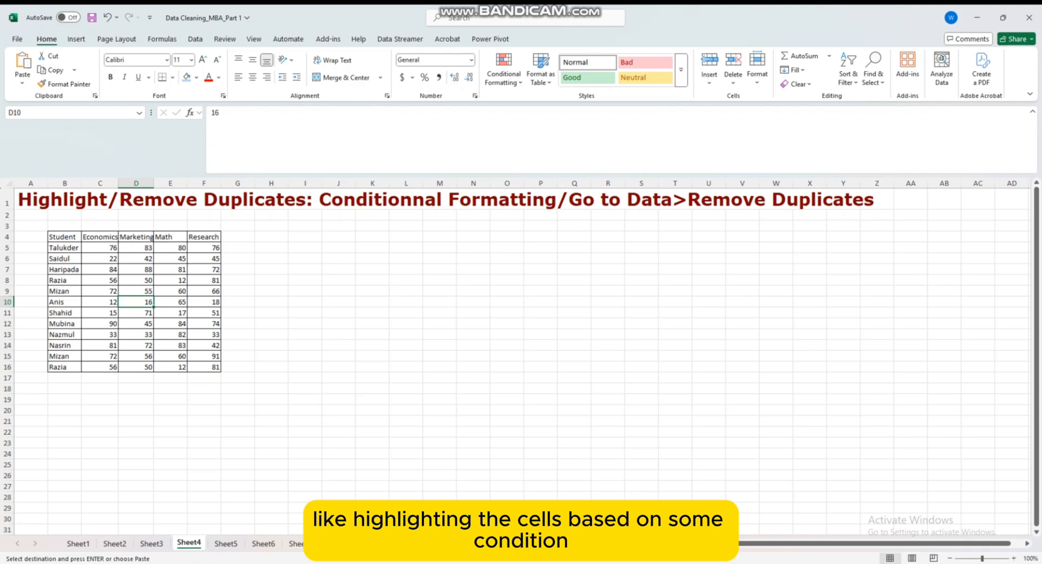
{"action": "left_click", "coordinate": [136, 269]}
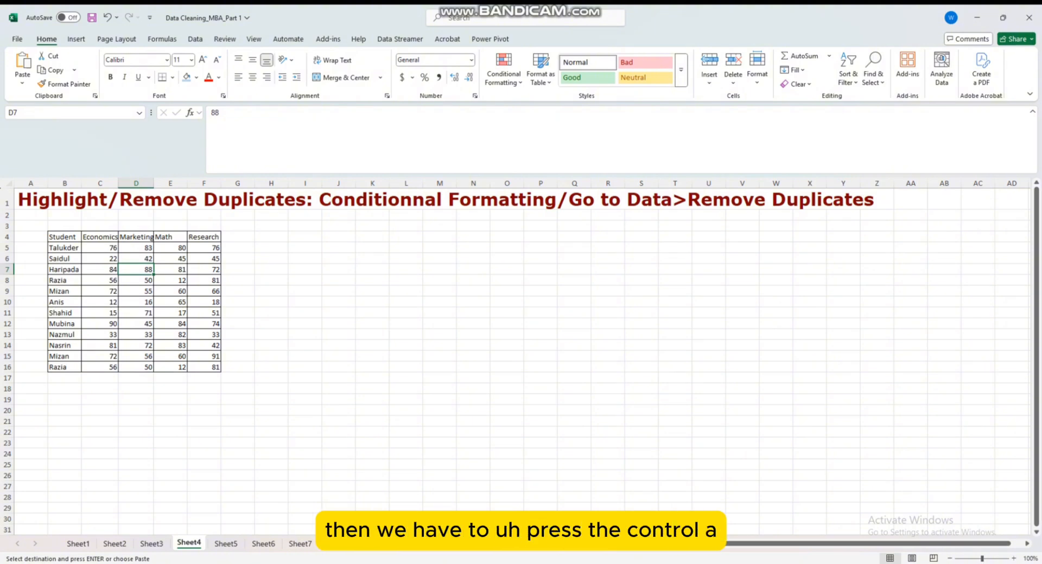
{"action": "key", "text": "ctrl+a"}
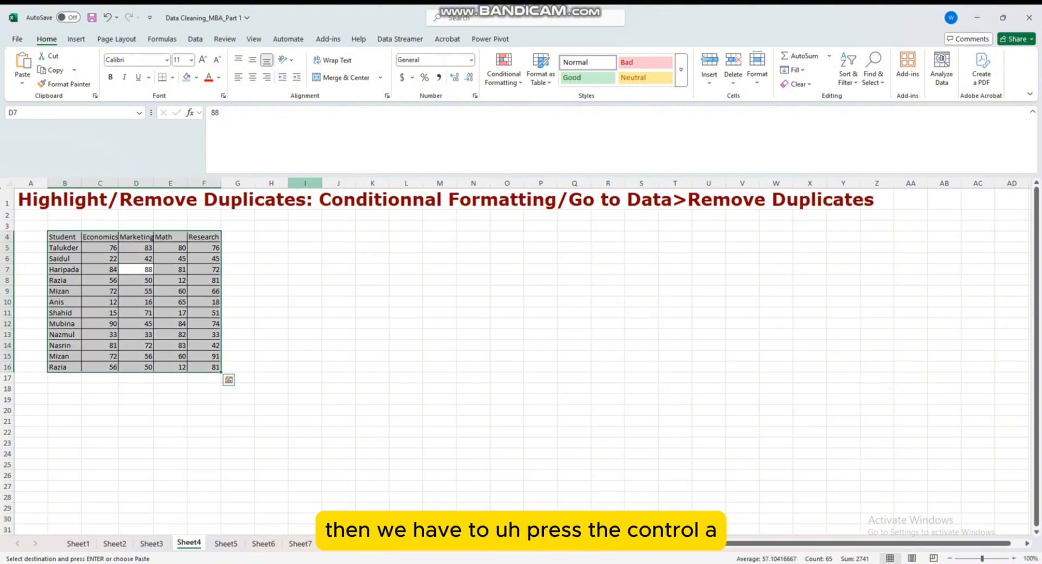
{"action": "left_click", "coordinate": [504, 71]}
{"action": "mouse_move", "coordinate": [541, 104]}
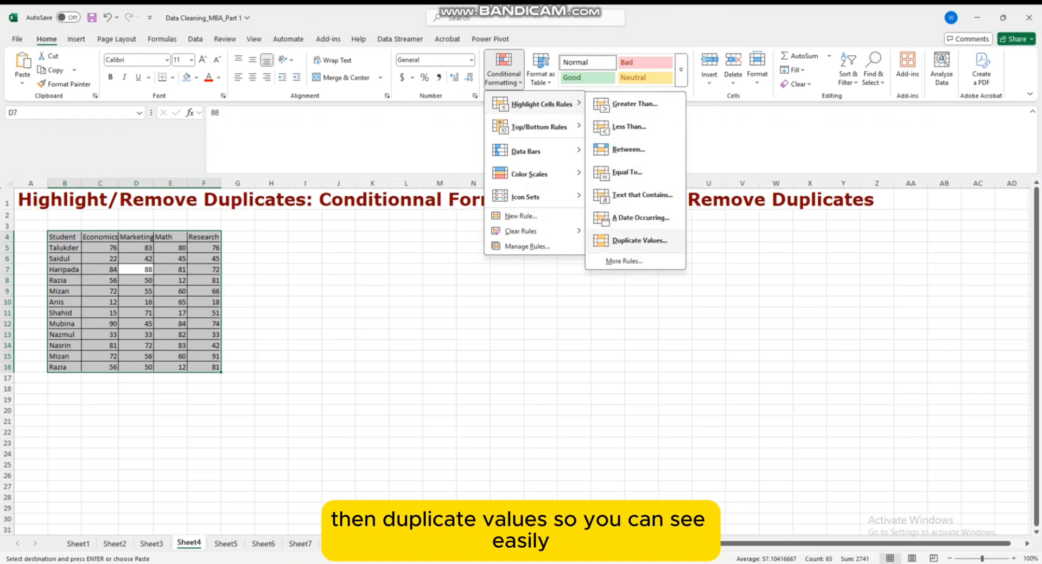
{"action": "left_click", "coordinate": [636, 240]}
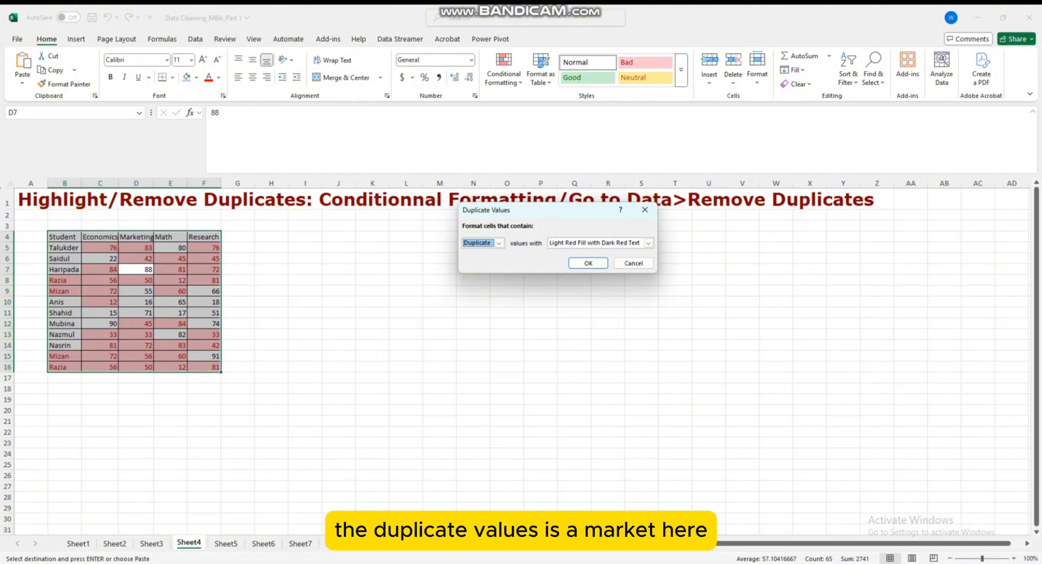
{"action": "left_click", "coordinate": [648, 243]}
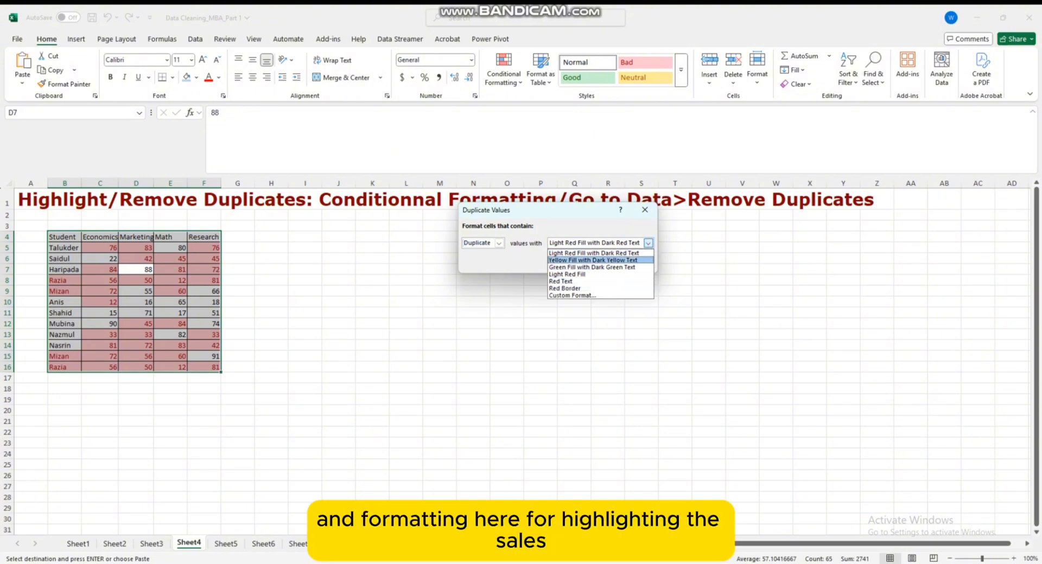
{"action": "left_click", "coordinate": [593, 260]}
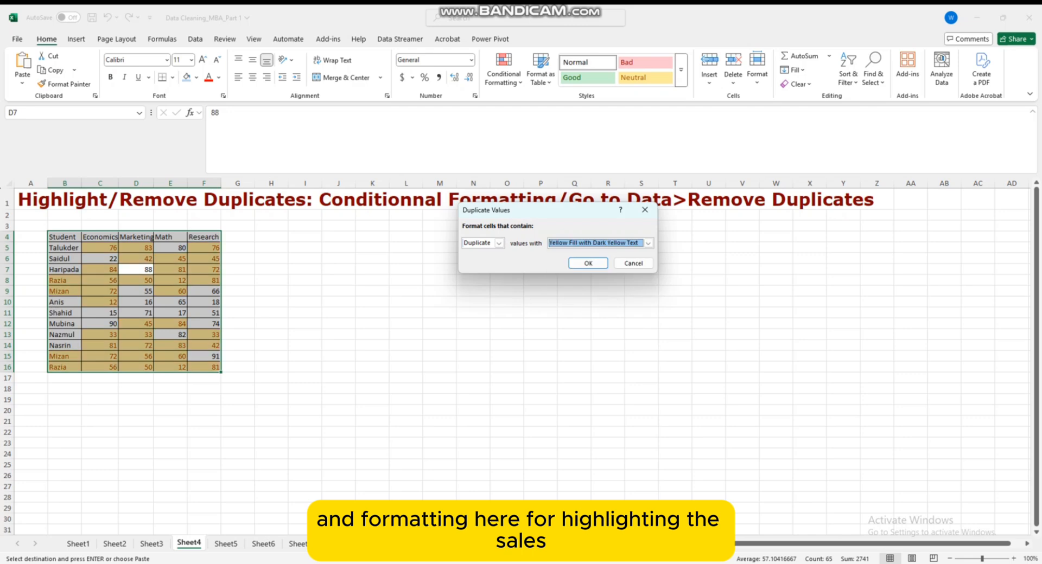
{"action": "left_click", "coordinate": [634, 265]}
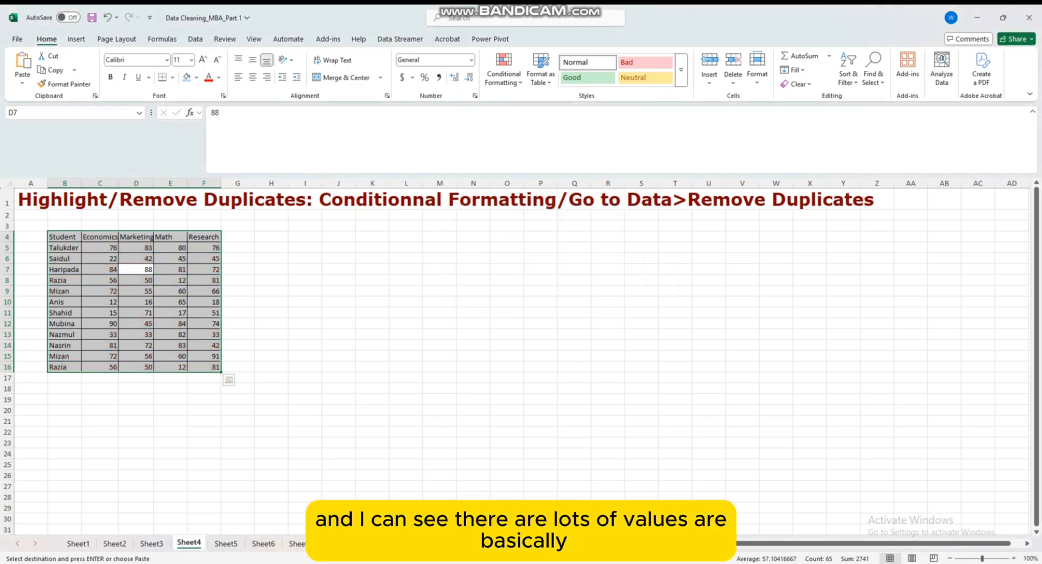
Highlight duplicate values across the whole student marks table with conditional formatting, using Green Fill with Dark Green Text.
{"action": "left_click_drag", "start_coordinate": [170, 280], "coordinate": [171, 269]}
{"action": "key", "text": "ctrl+a"}
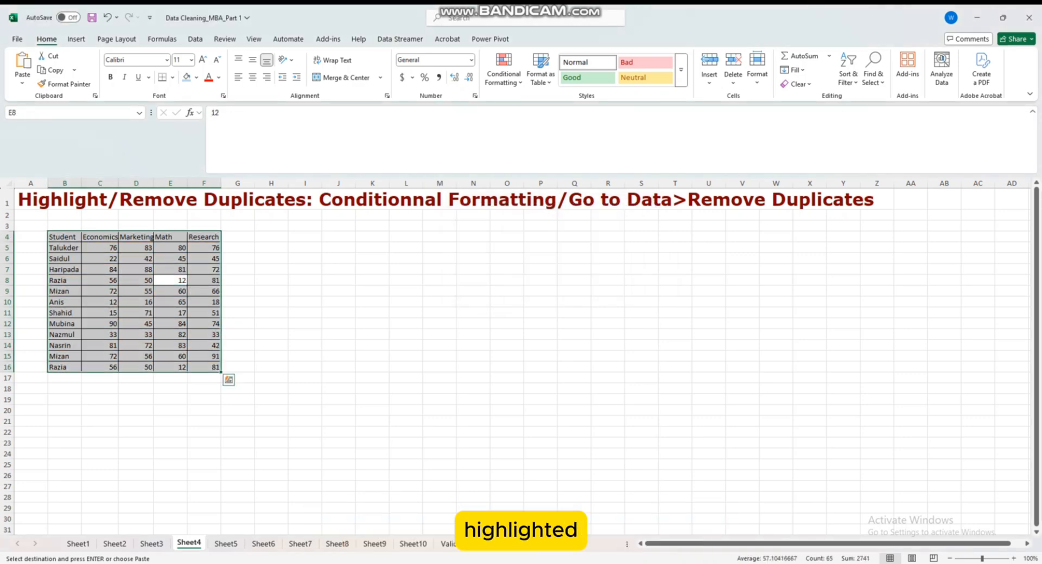
{"action": "key", "text": "alt+h"}
{"action": "key", "text": "l"}
{"action": "key", "text": "h"}
{"action": "key", "text": "Down"}
{"action": "key", "text": "Down"}
{"action": "key", "text": "Down"}
{"action": "key", "text": "Down"}
{"action": "key", "text": "Down"}
{"action": "key", "text": "Down"}
{"action": "key", "text": "Return"}
{"action": "key", "text": "Tab"}
{"action": "key", "text": "alt+Down"}
{"action": "key", "text": "Escape"}
{"action": "key", "text": "alt+Down"}
{"action": "key", "text": "Down"}
{"action": "key", "text": "Down"}
{"action": "key", "text": "Return"}
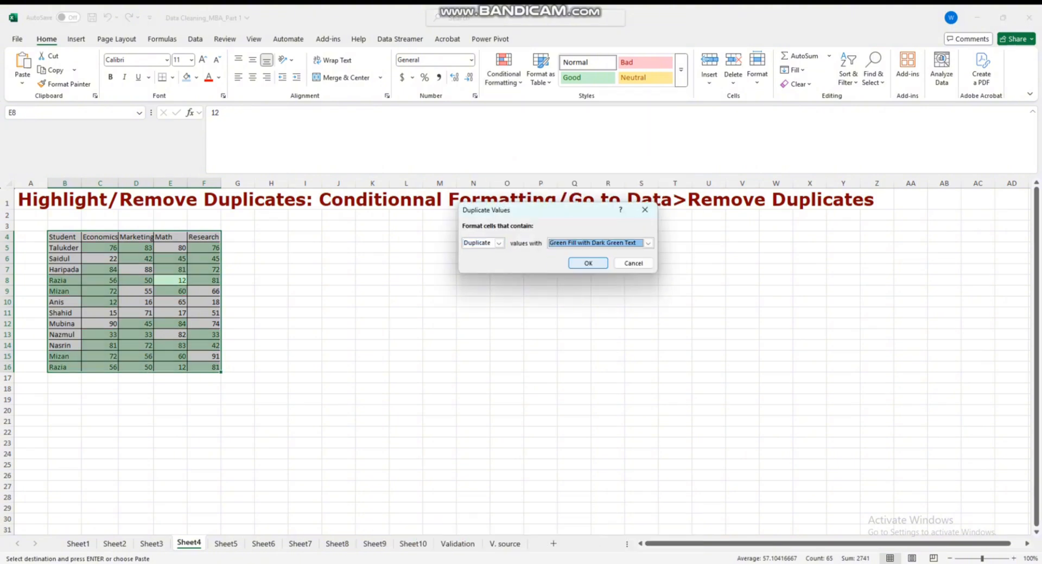
{"action": "key", "text": "Return"}
{"action": "left_click", "coordinate": [305, 324]}
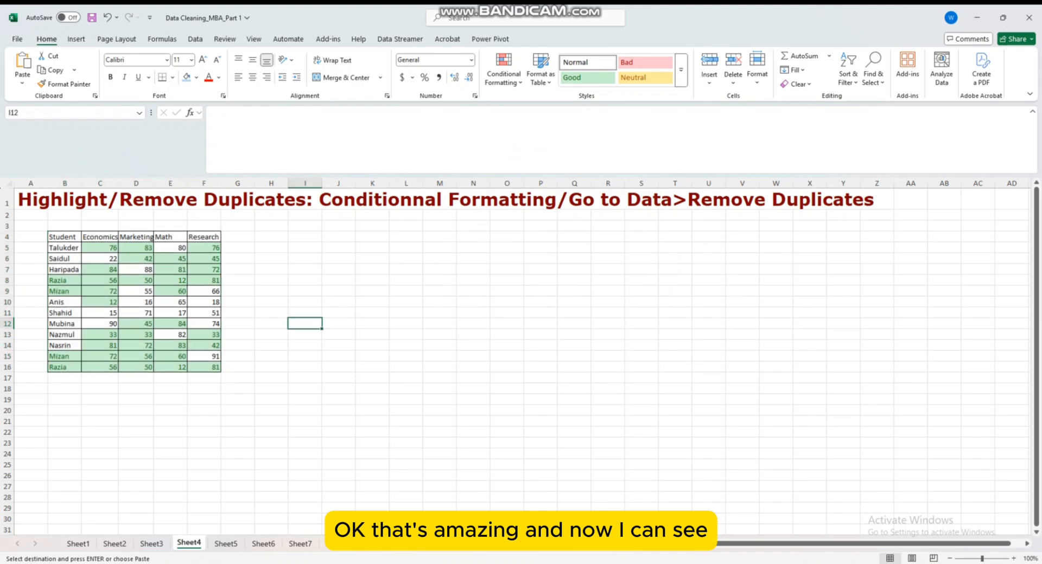
Shade the two identical student rows, 8 and 16, light blue across the sheet.
{"action": "scroll", "coordinate": [67, 200], "scroll_direction": "up", "scroll_amount": 6, "text": "ctrl"}
{"action": "scroll", "coordinate": [67, 201], "scroll_direction": "down", "scroll_amount": 2}
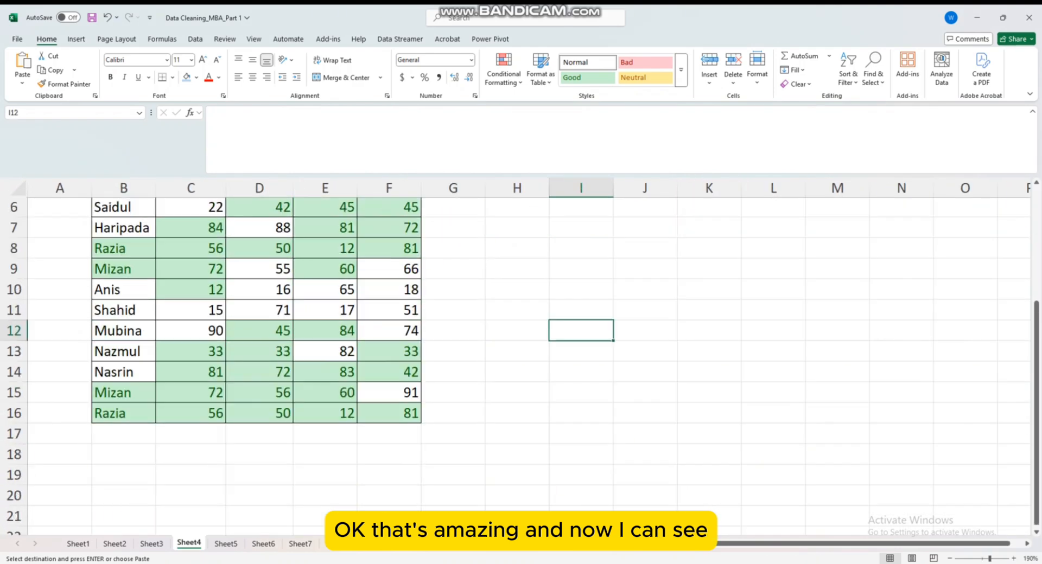
{"action": "scroll", "coordinate": [67, 201], "scroll_direction": "up", "scroll_amount": 1}
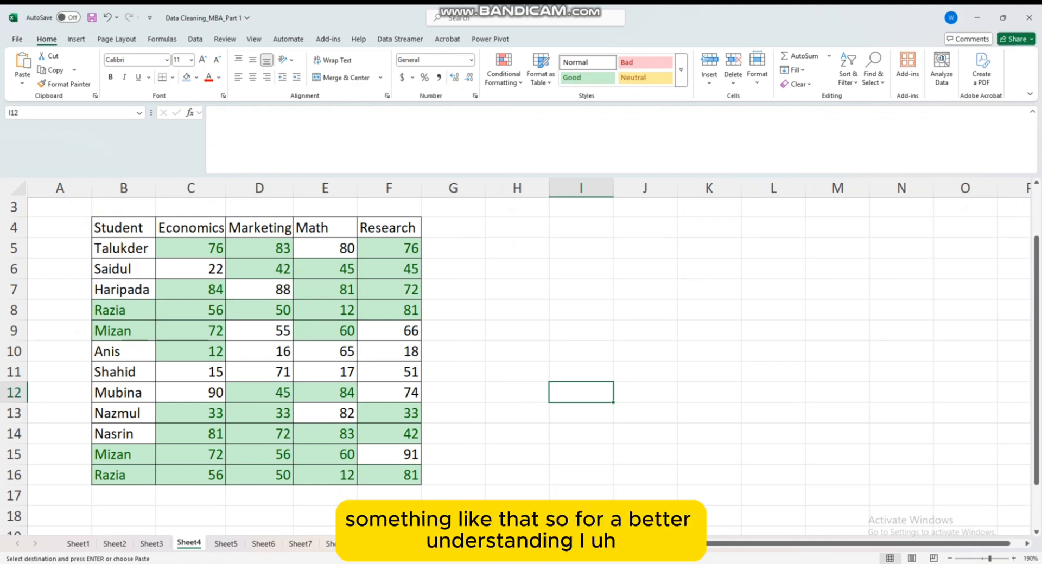
{"action": "left_click", "coordinate": [123, 310]}
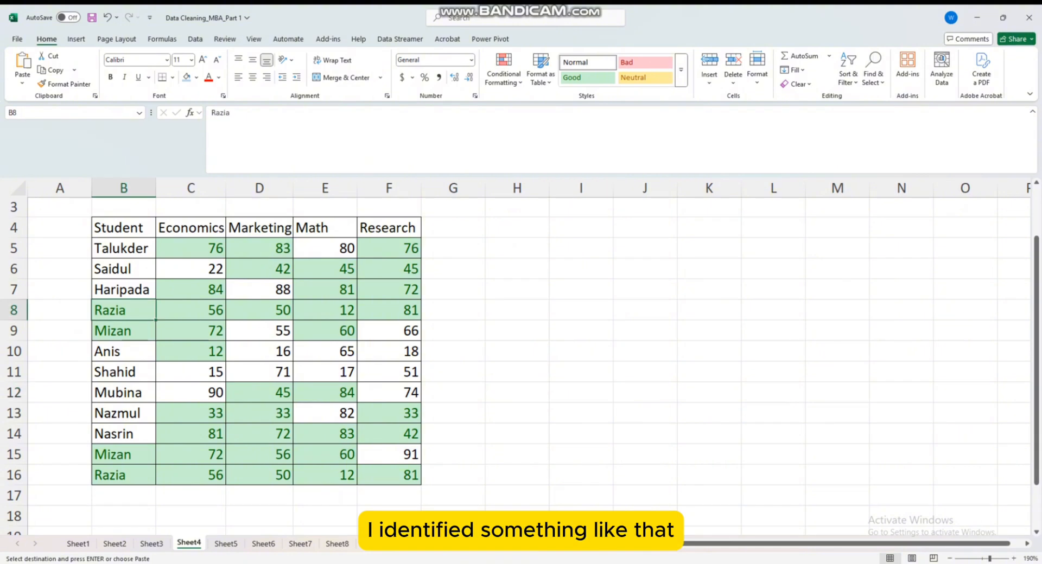
{"action": "left_click", "coordinate": [14, 310]}
{"action": "left_click", "coordinate": [196, 77]}
{"action": "left_click", "coordinate": [272, 133]}
{"action": "left_click", "coordinate": [13, 476]}
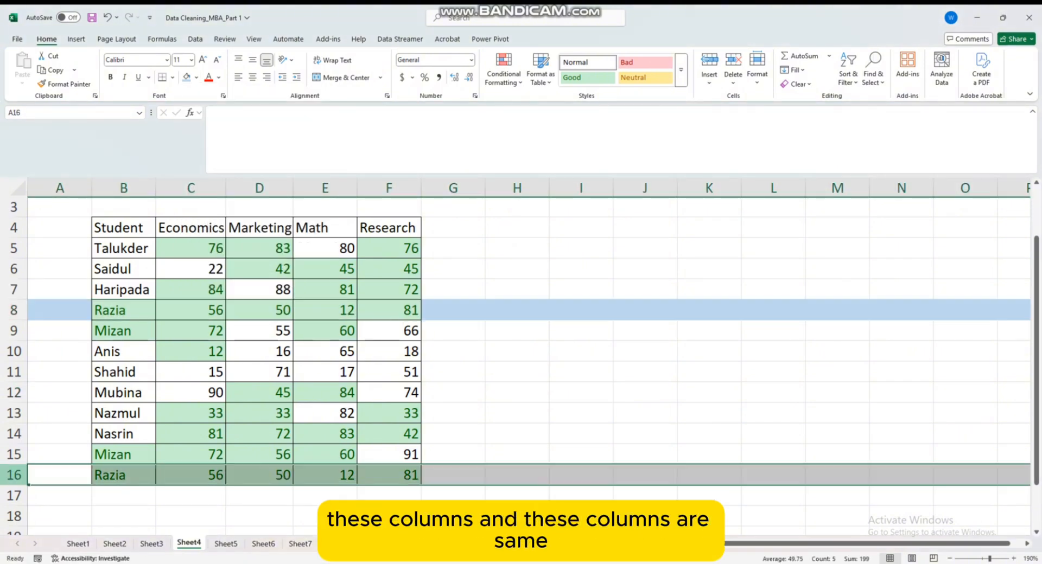
{"action": "left_click", "coordinate": [196, 77]}
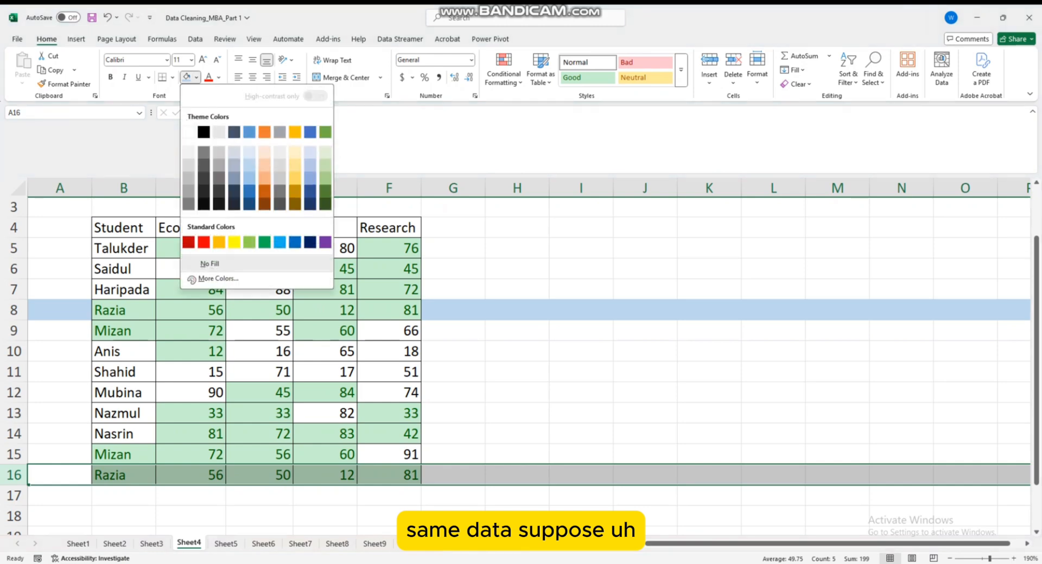
{"action": "left_click", "coordinate": [249, 152]}
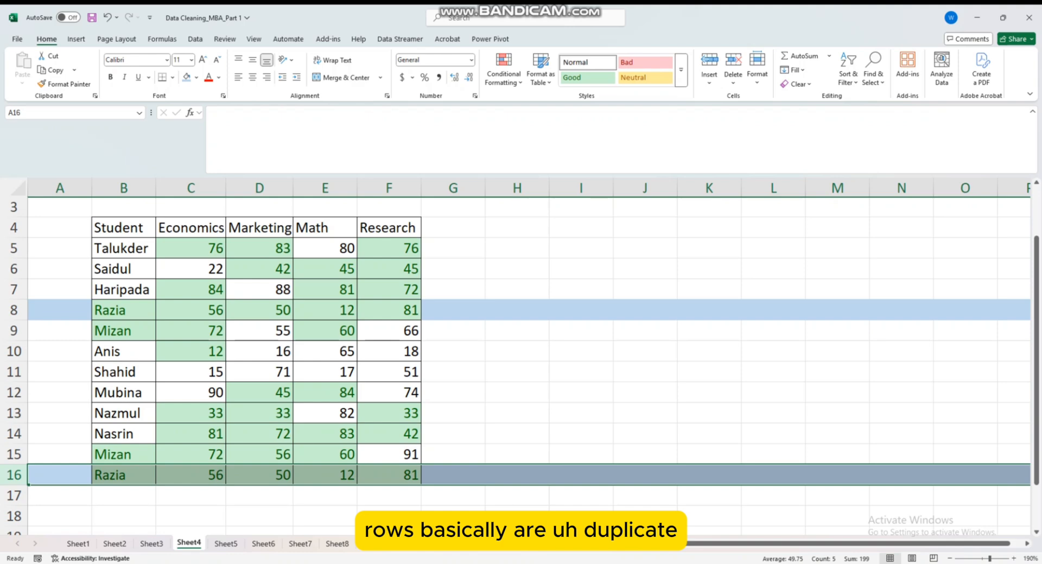
Remove duplicate rows from the student marks table, comparing all five columns and treating the first row as headers.
{"action": "left_click", "coordinate": [259, 352]}
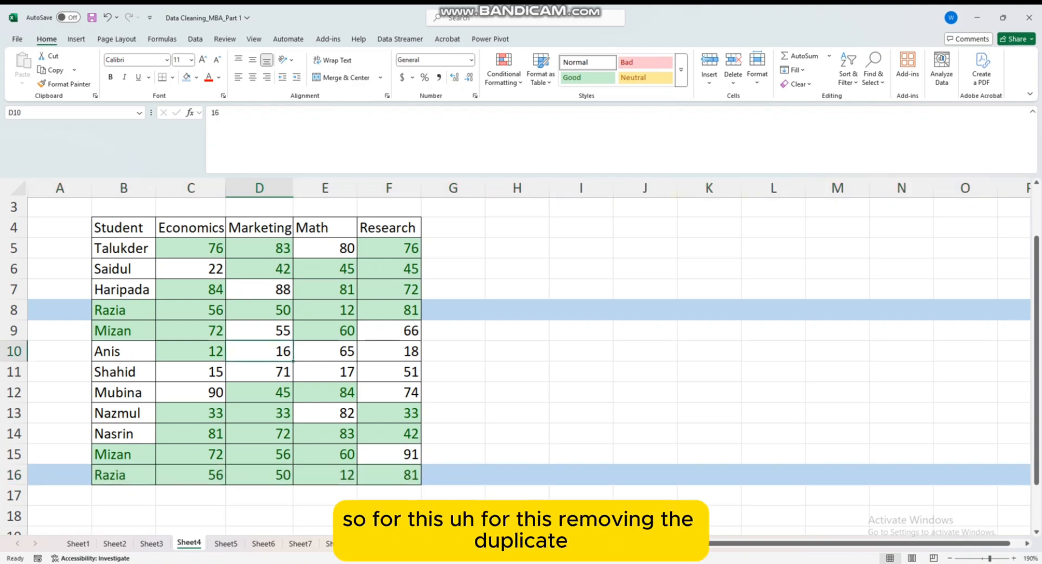
{"action": "key", "text": "ctrl+a"}
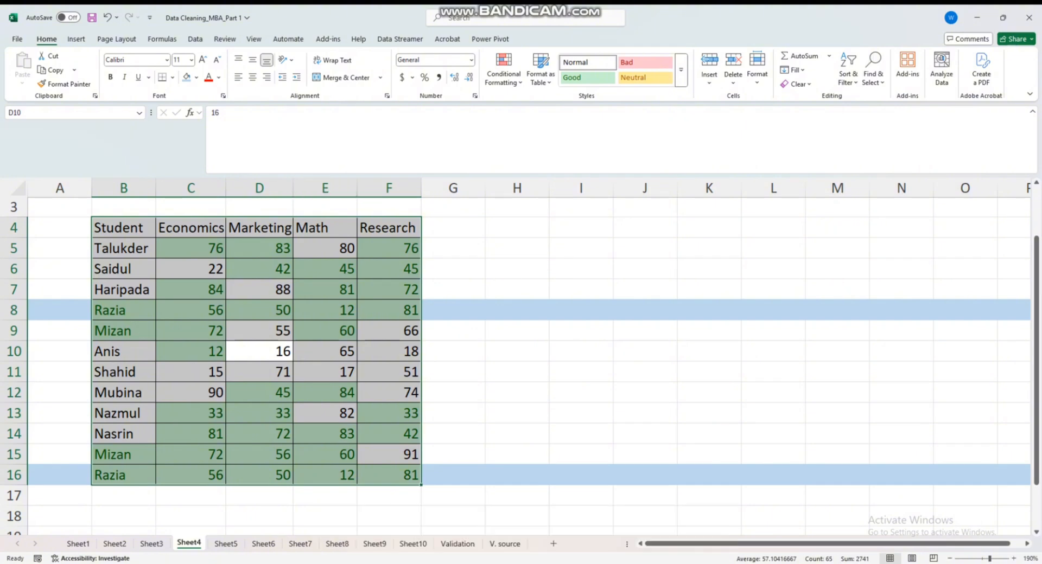
{"action": "left_click", "coordinate": [195, 39]}
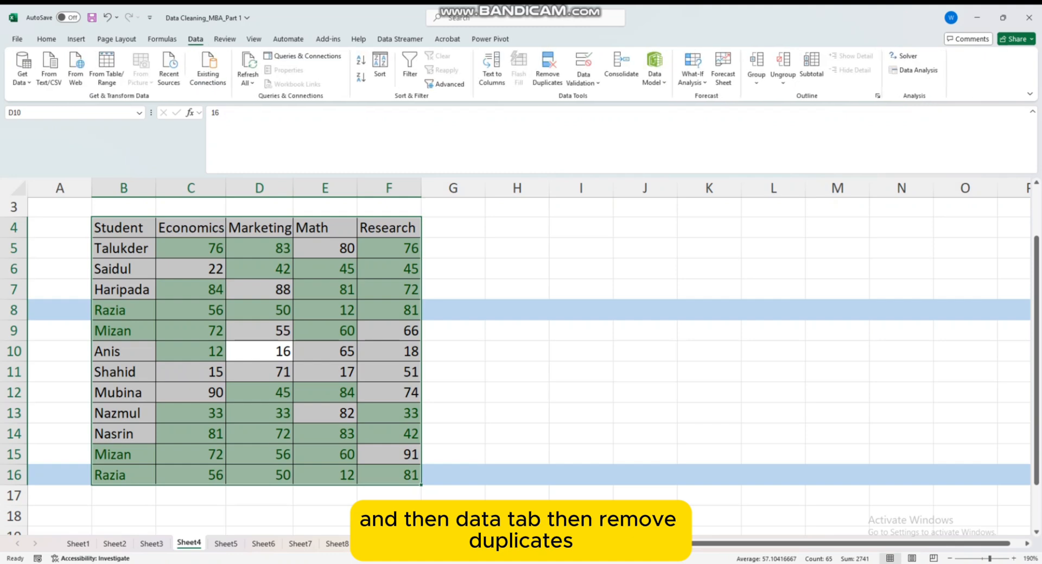
{"action": "left_click", "coordinate": [548, 69]}
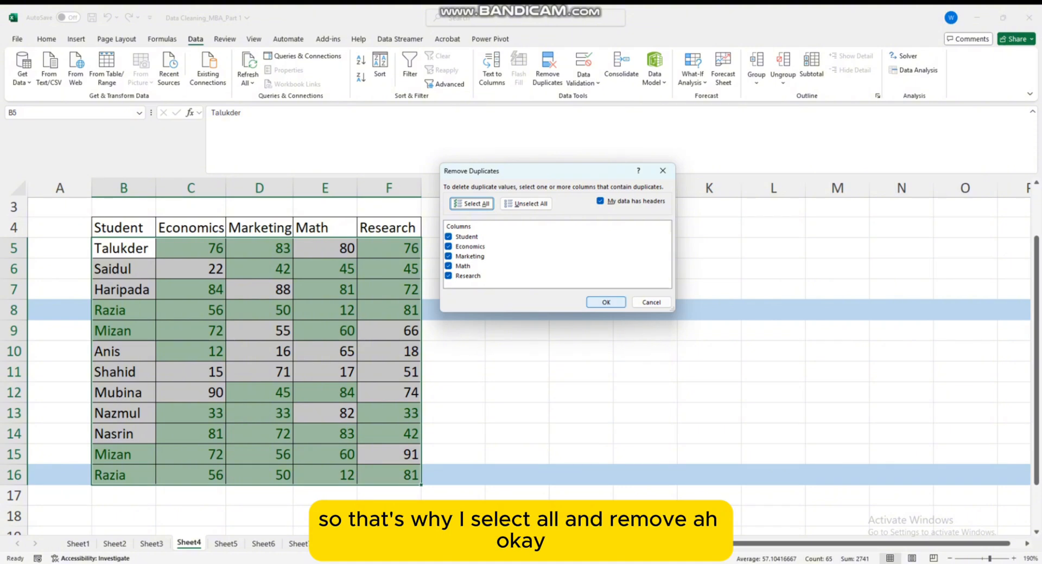
{"action": "left_click", "coordinate": [605, 302]}
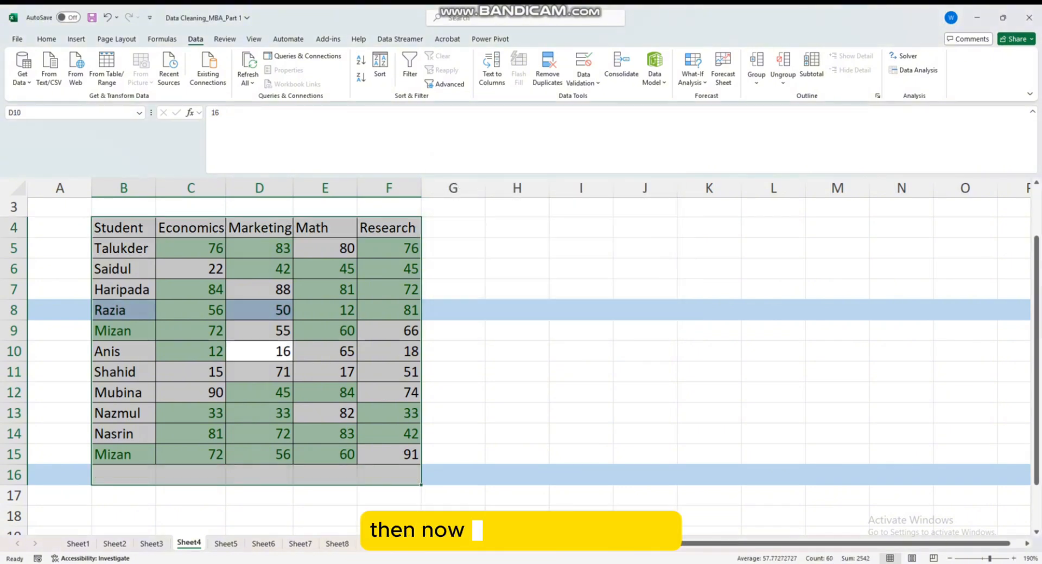
Check rows 8 and 16 of the student marks table after the duplicate removal.
{"action": "left_click_drag", "start_coordinate": [124, 310], "coordinate": [393, 311]}
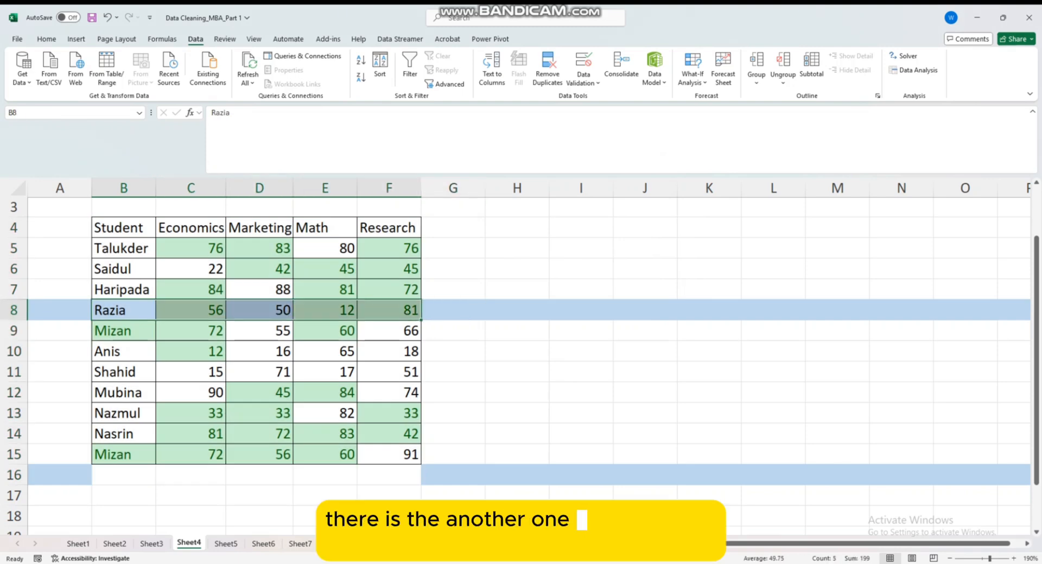
{"action": "left_click", "coordinate": [124, 475]}
{"action": "left_click", "coordinate": [389, 475]}
{"action": "left_click", "coordinate": [14, 475]}
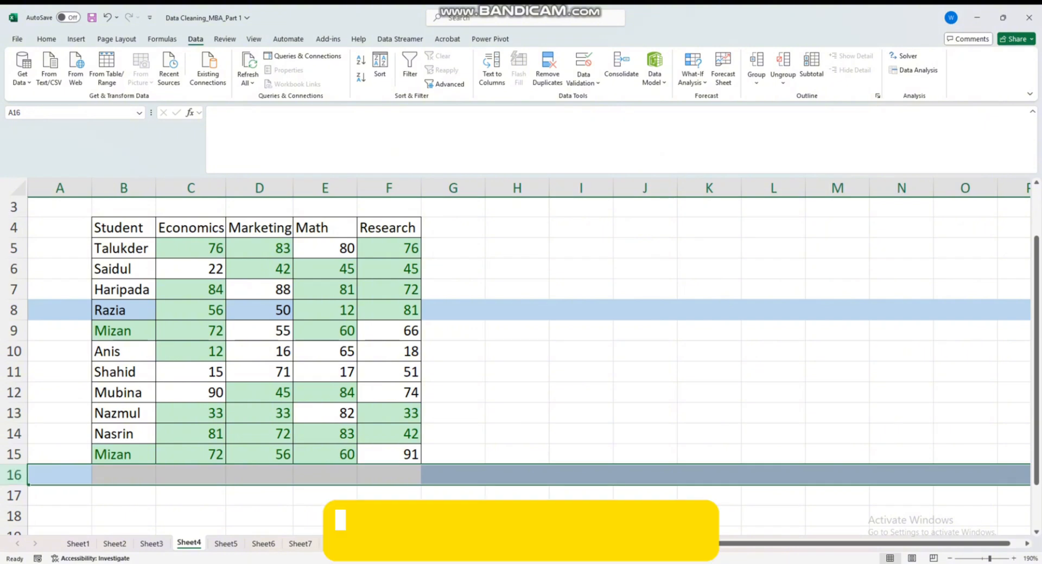
{"action": "left_click", "coordinate": [225, 402]}
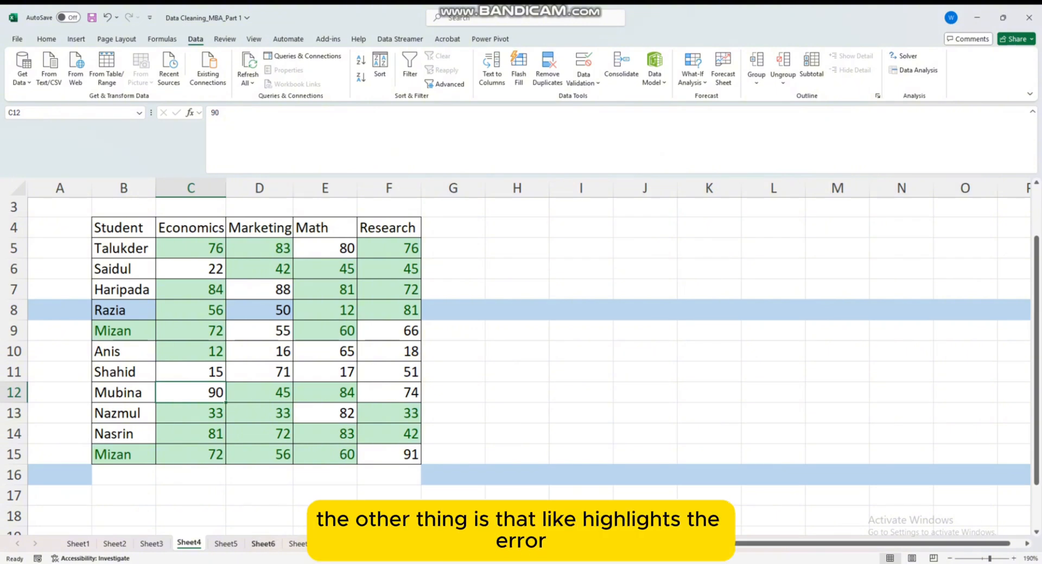
Switch to Sheet5 and inspect the ROI formulas in E13, E18, E23 and E27.
{"action": "left_click", "coordinate": [226, 543]}
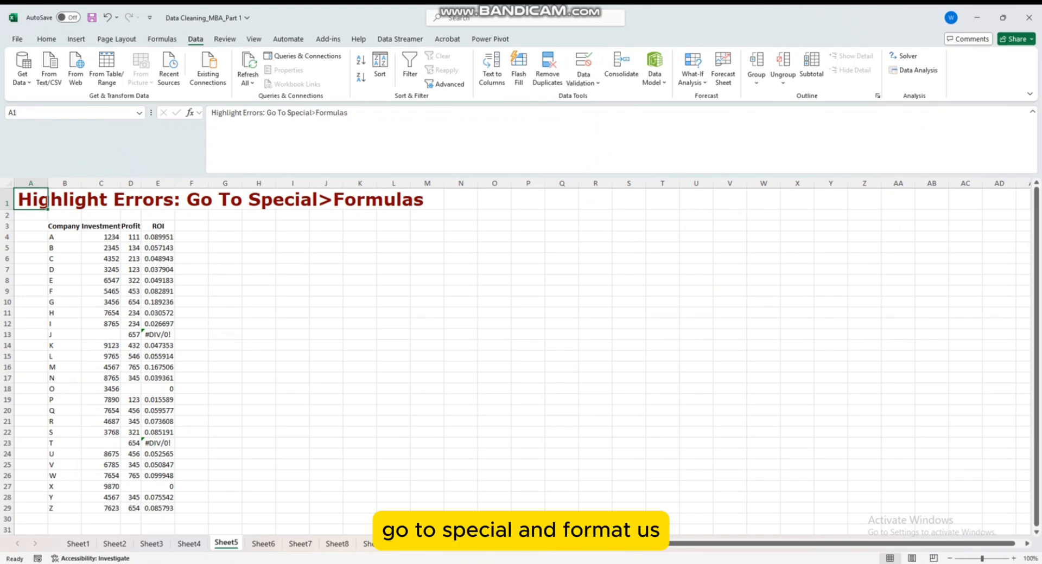
{"action": "left_click", "coordinate": [101, 433]}
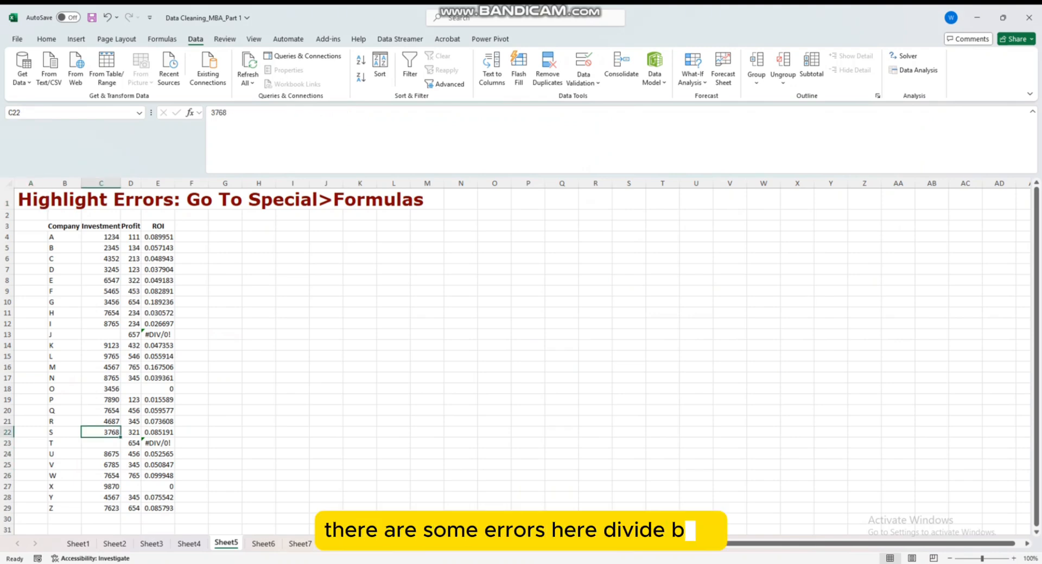
{"action": "left_click", "coordinate": [158, 335]}
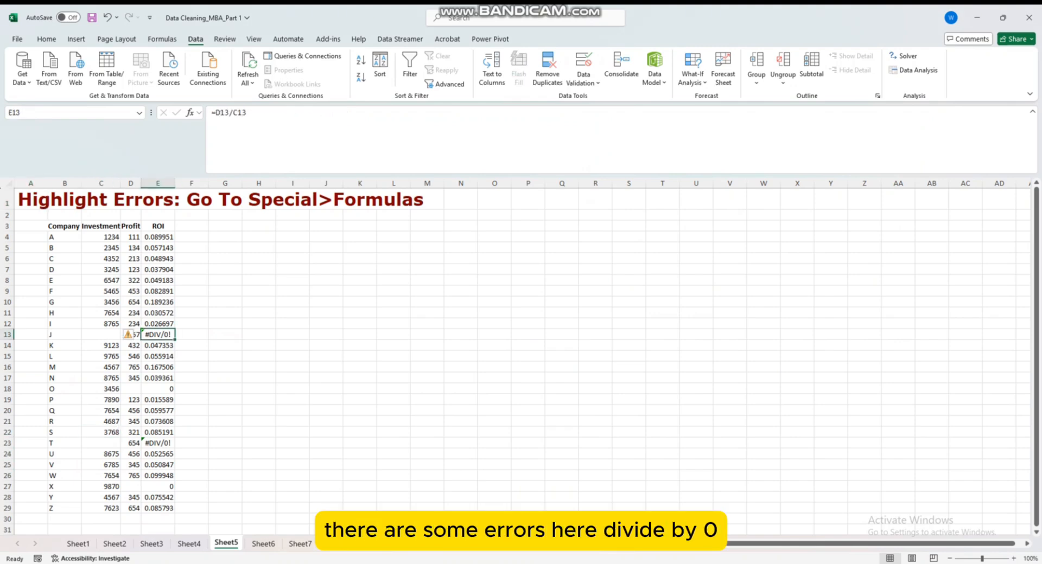
{"action": "left_click", "coordinate": [158, 443]}
{"action": "left_click", "coordinate": [157, 487]}
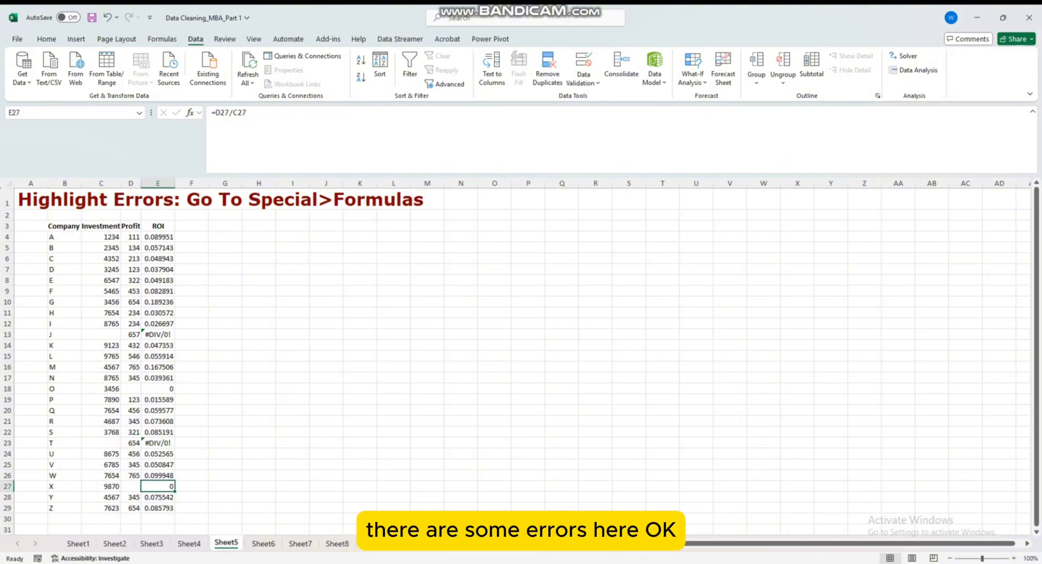
{"action": "left_click", "coordinate": [259, 356]}
{"action": "left_click", "coordinate": [158, 389]}
{"action": "left_click", "coordinate": [158, 335]}
{"action": "left_click", "coordinate": [158, 443]}
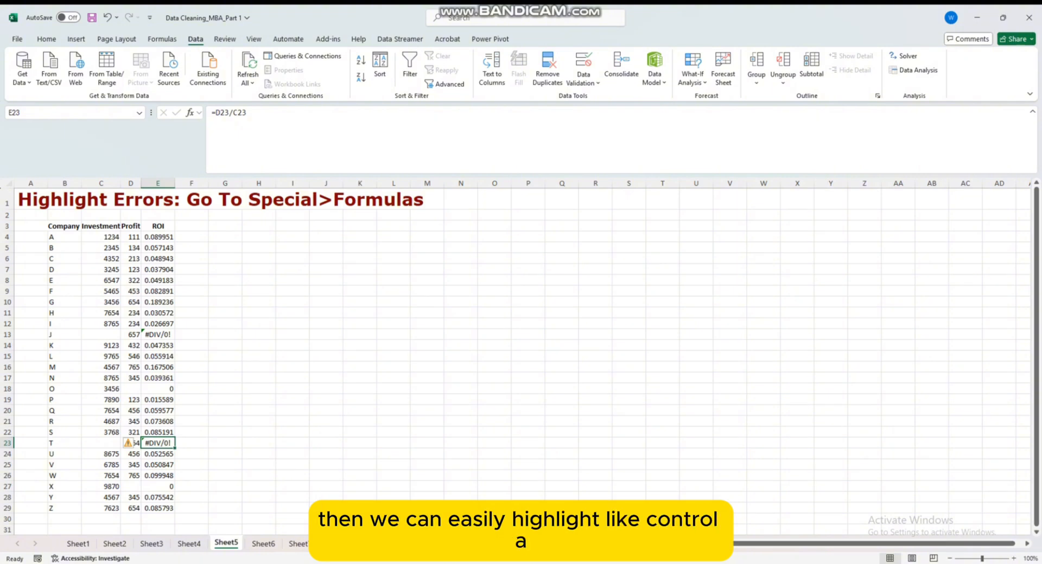
Select only the formula cells that return errors in the company table, using Go To Special with Formulas limited to Errors.
{"action": "left_click", "coordinate": [101, 421]}
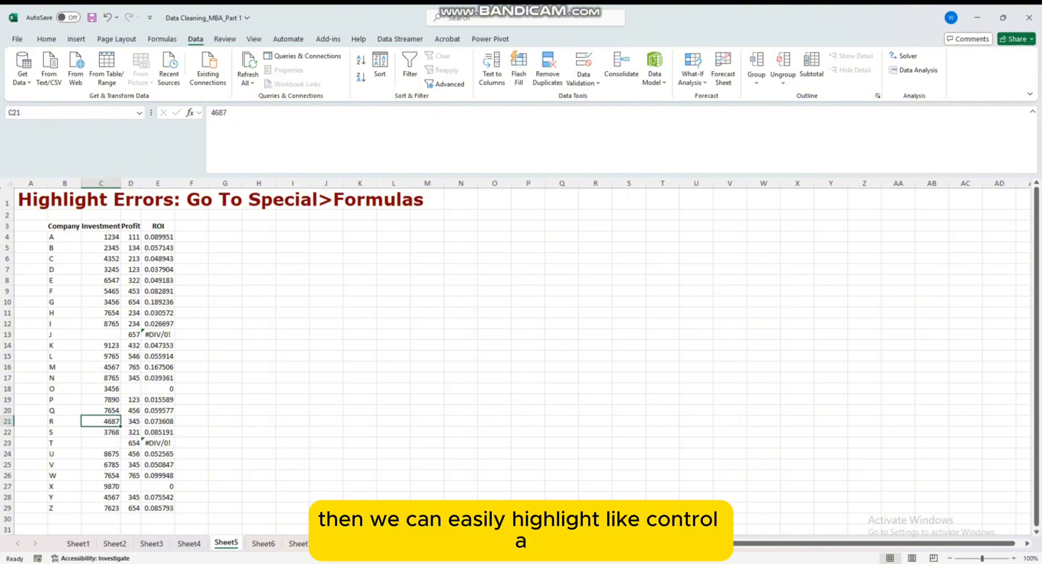
{"action": "key", "text": "ctrl+a"}
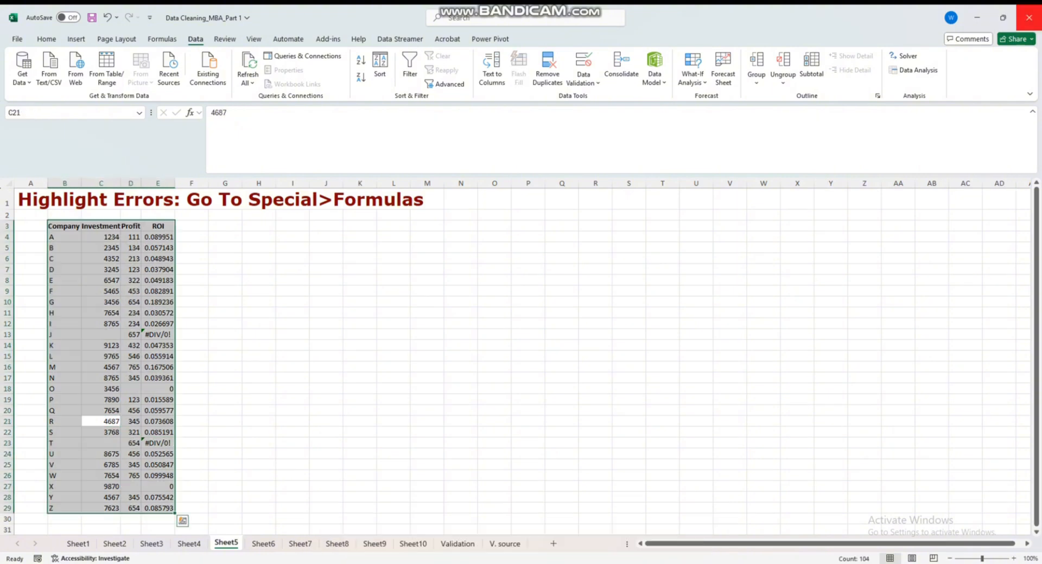
{"action": "left_click", "coordinate": [47, 39]}
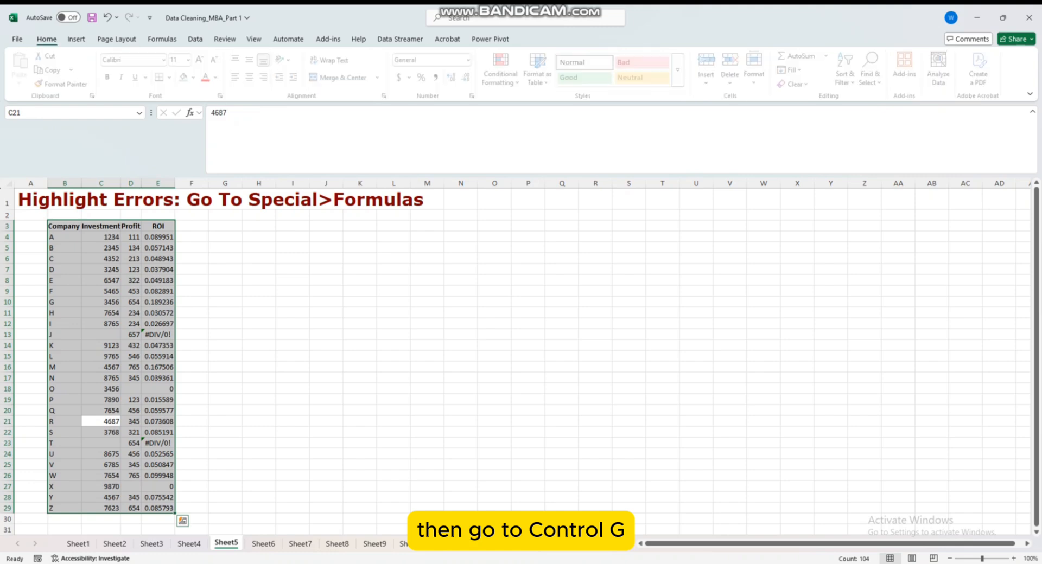
{"action": "key", "text": "ctrl+g"}
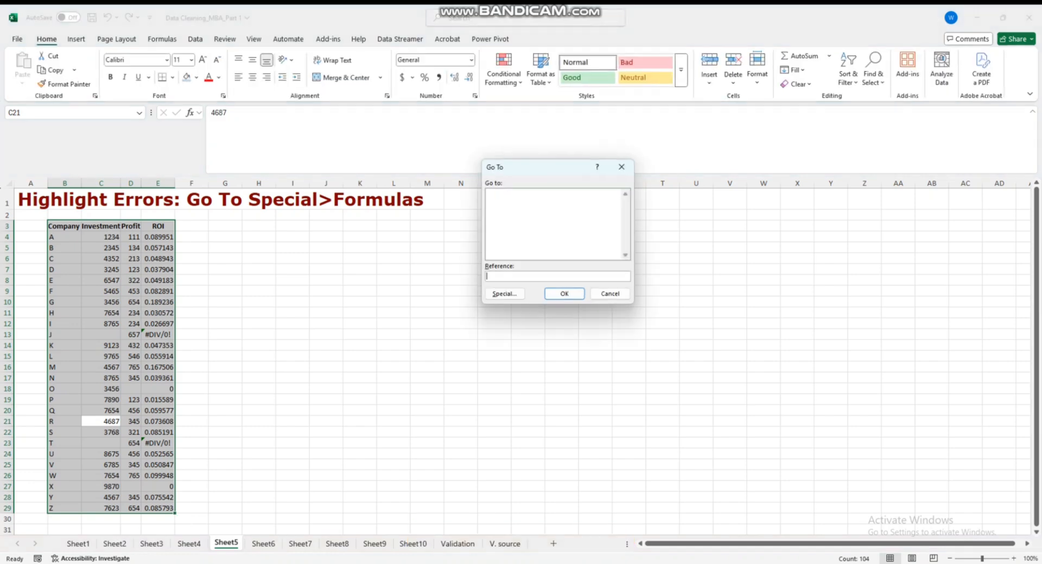
{"action": "left_click", "coordinate": [502, 294]}
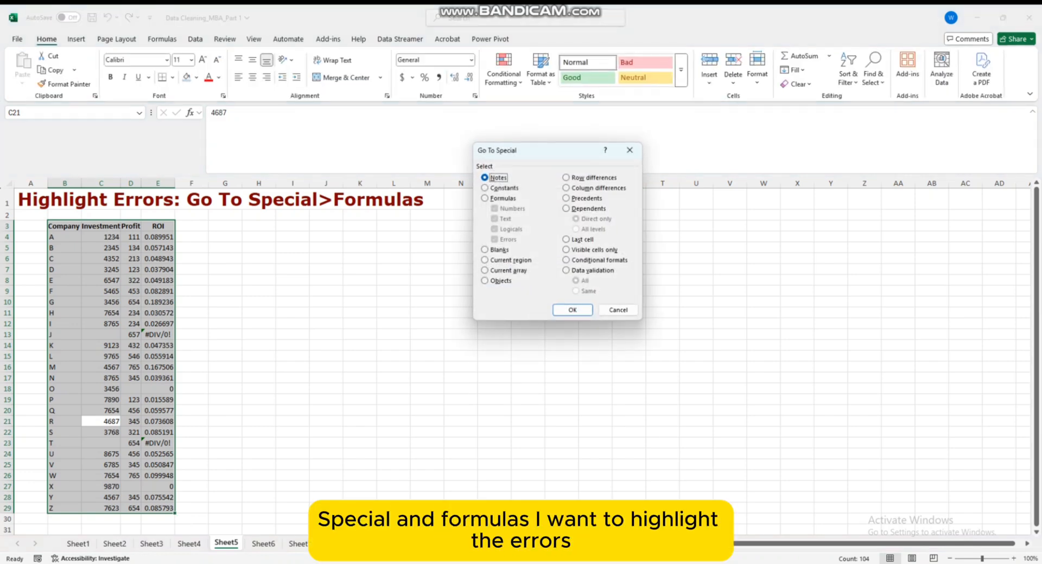
{"action": "left_click", "coordinate": [484, 198]}
{"action": "left_click", "coordinate": [495, 208]}
{"action": "left_click", "coordinate": [495, 219]}
{"action": "left_click", "coordinate": [494, 229]}
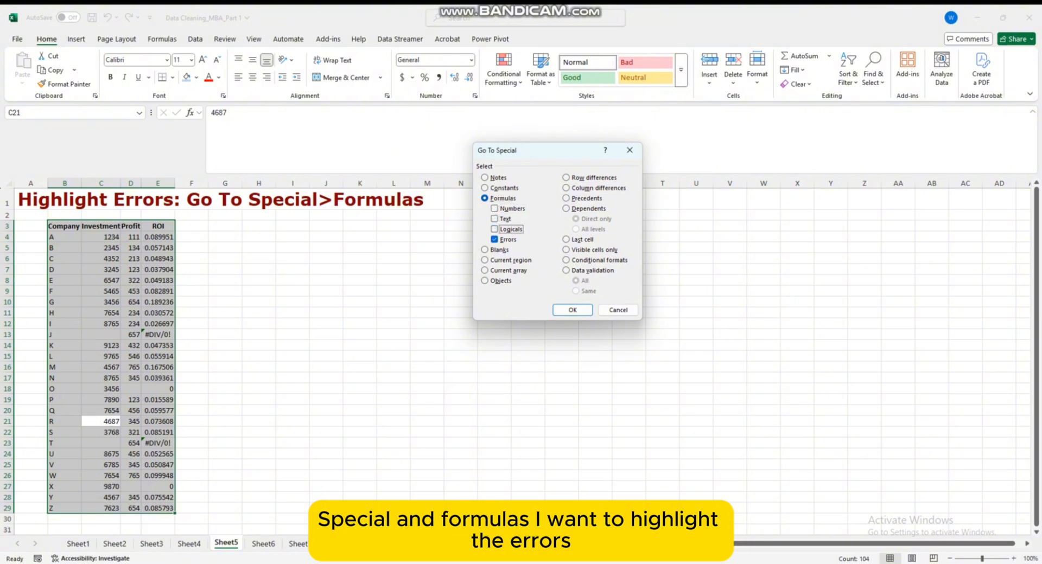
{"action": "key", "text": "Return"}
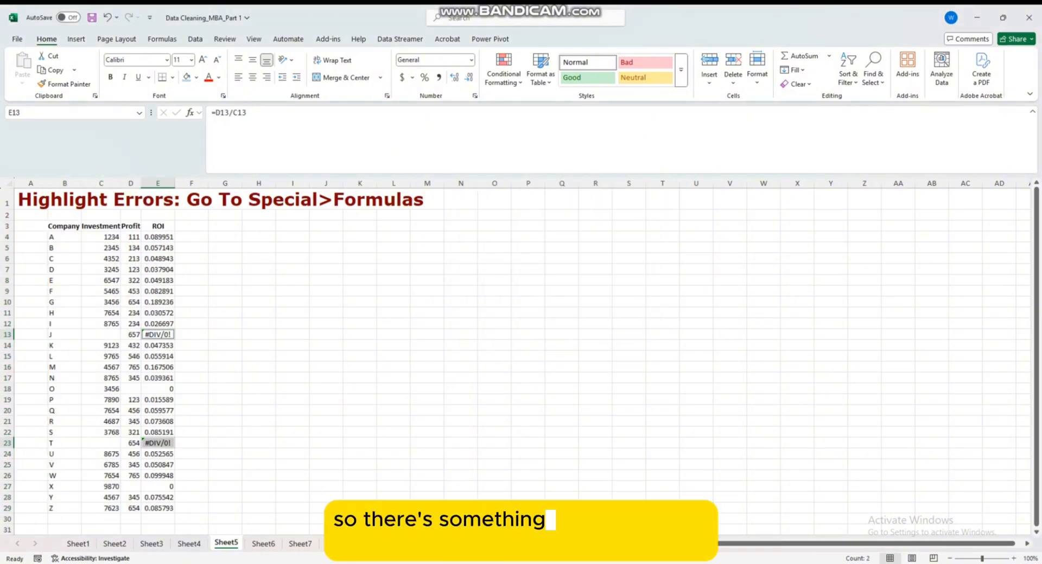
Fill the selected error cells in the ROI column with light orange.
{"action": "left_click", "coordinate": [196, 77]}
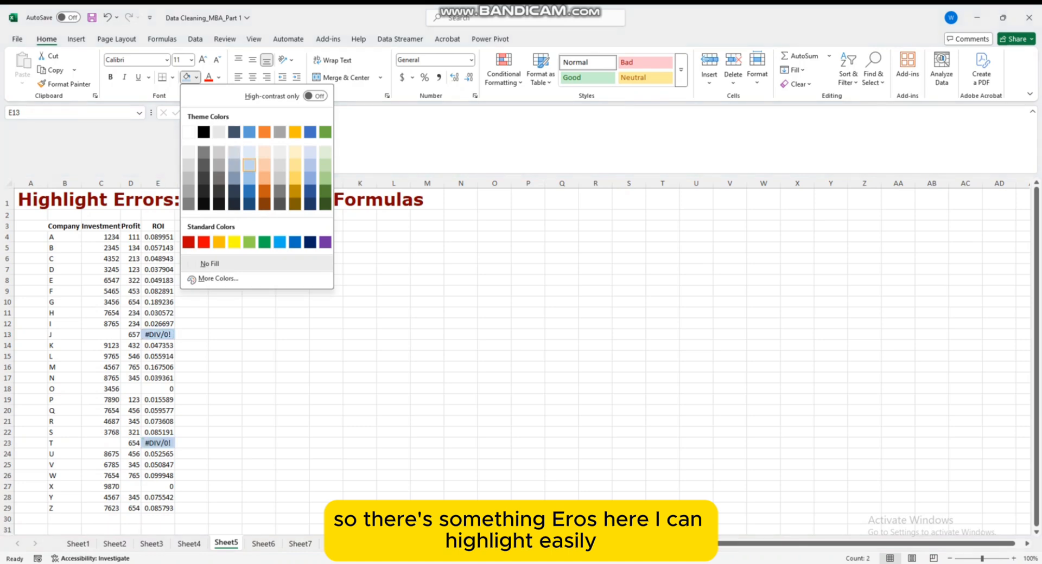
{"action": "left_click", "coordinate": [257, 165]}
{"action": "left_click", "coordinate": [326, 411]}
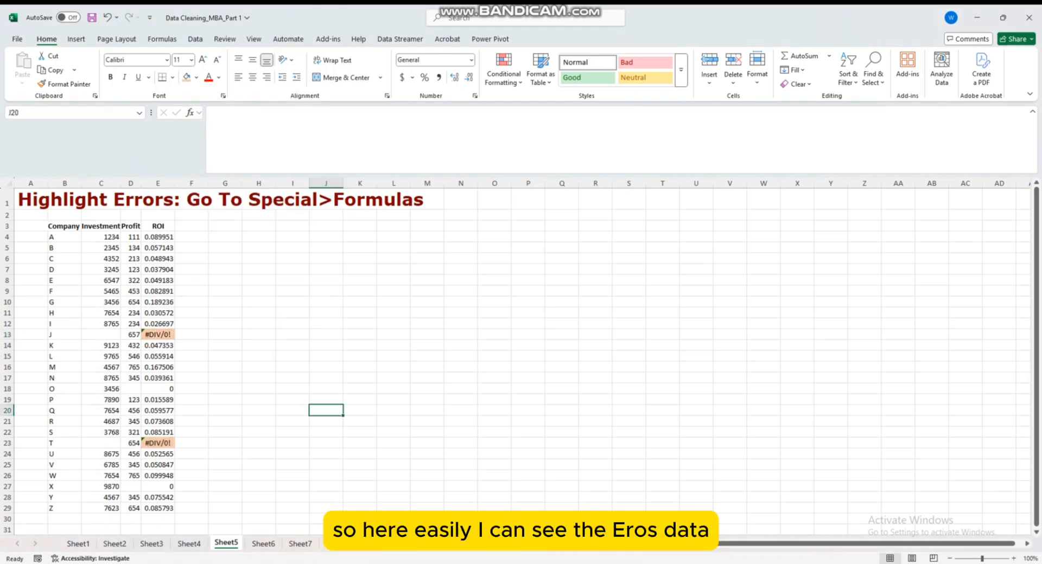
Examine company J's Investment and Profit cells and its ROI formula in row 13 to trace the division error.
{"action": "scroll", "coordinate": [516, 357], "scroll_direction": "up", "scroll_amount": 3}
{"action": "scroll", "coordinate": [515, 356], "scroll_direction": "up", "scroll_amount": 2}
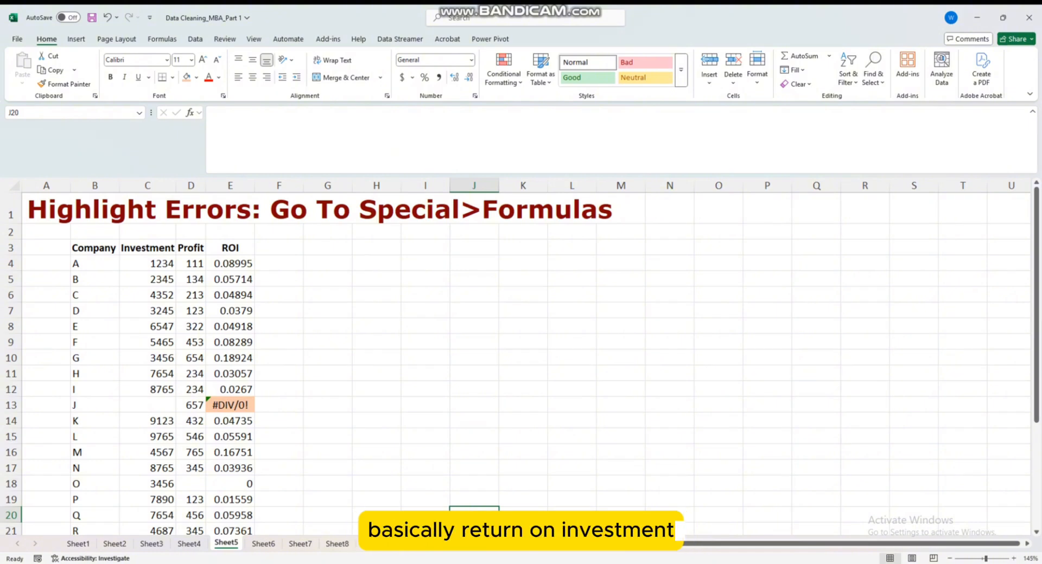
{"action": "left_click", "coordinate": [148, 248]}
{"action": "left_click", "coordinate": [147, 405]}
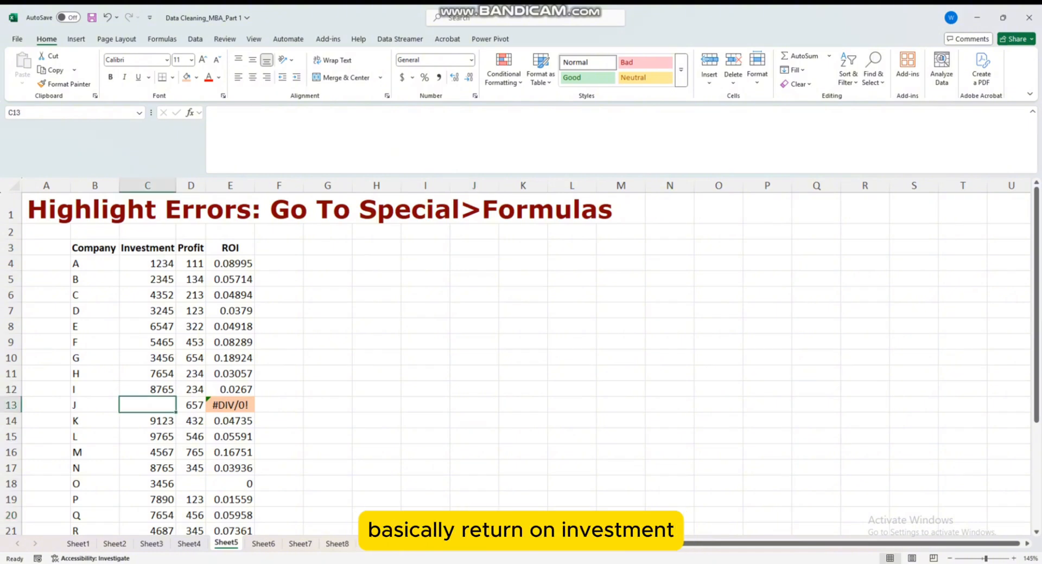
{"action": "left_click", "coordinate": [190, 405]}
{"action": "left_click", "coordinate": [147, 405]}
{"action": "left_click", "coordinate": [190, 405]}
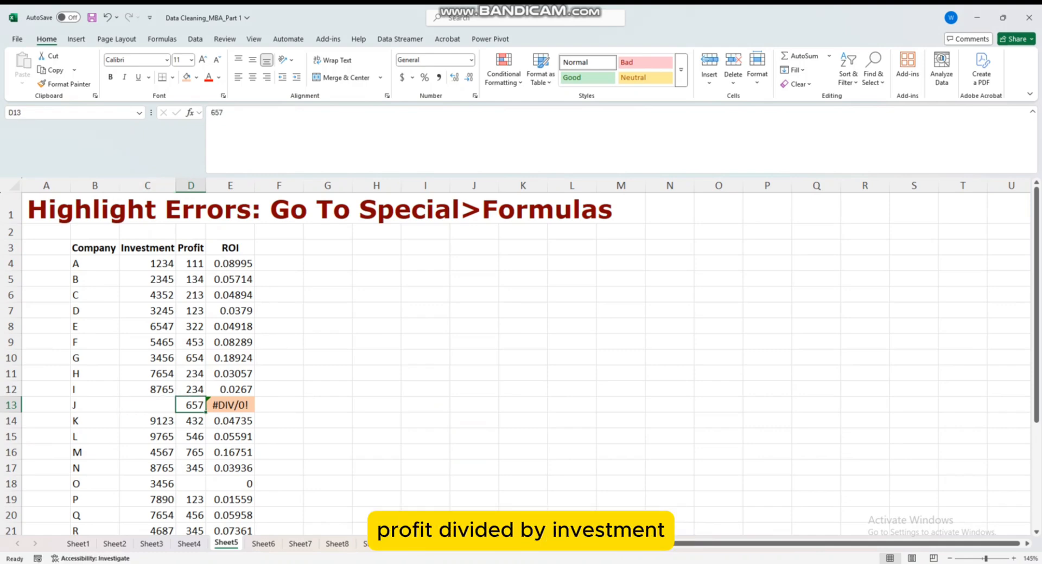
{"action": "left_click", "coordinate": [147, 406]}
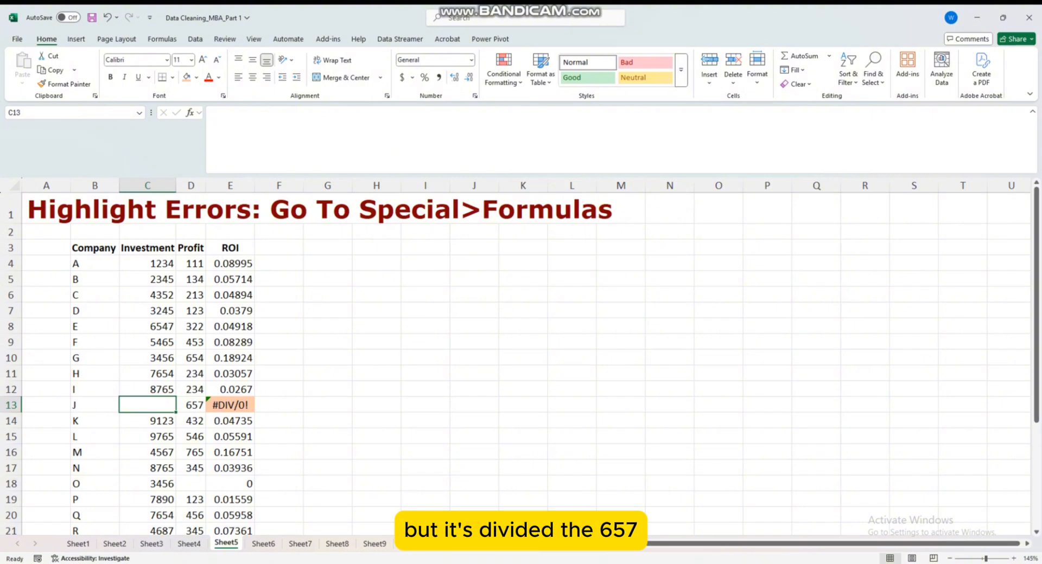
{"action": "left_click", "coordinate": [230, 406]}
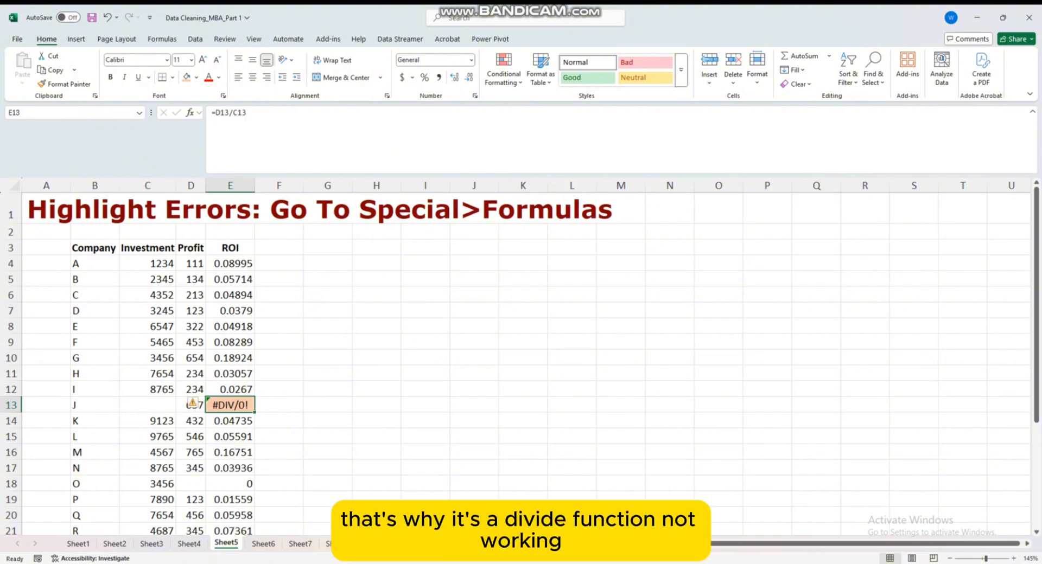
Review company T's ROI formula in E23 and company X's Investment entry in C27 against the rest of the table.
{"action": "scroll", "coordinate": [521, 353], "scroll_direction": "down", "scroll_amount": 3}
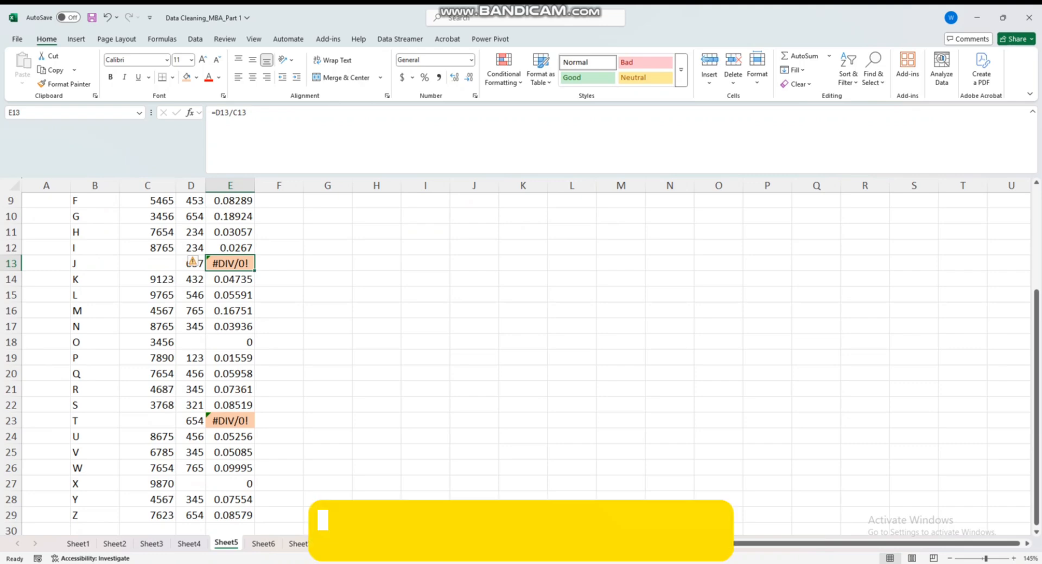
{"action": "left_click", "coordinate": [230, 421]}
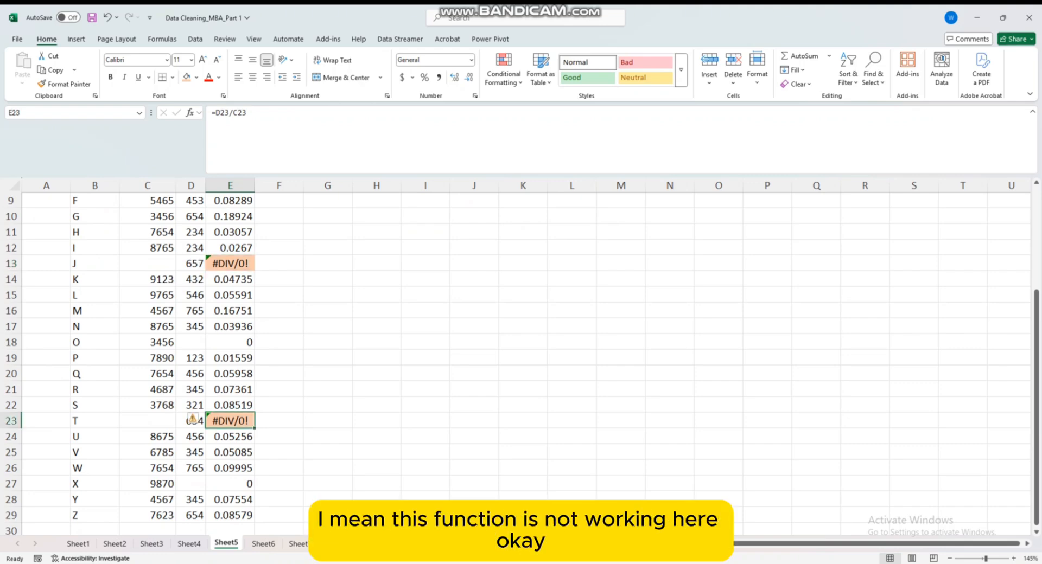
{"action": "scroll", "coordinate": [521, 353], "scroll_direction": "down", "scroll_amount": 3}
{"action": "scroll", "coordinate": [521, 353], "scroll_direction": "up", "scroll_amount": 3}
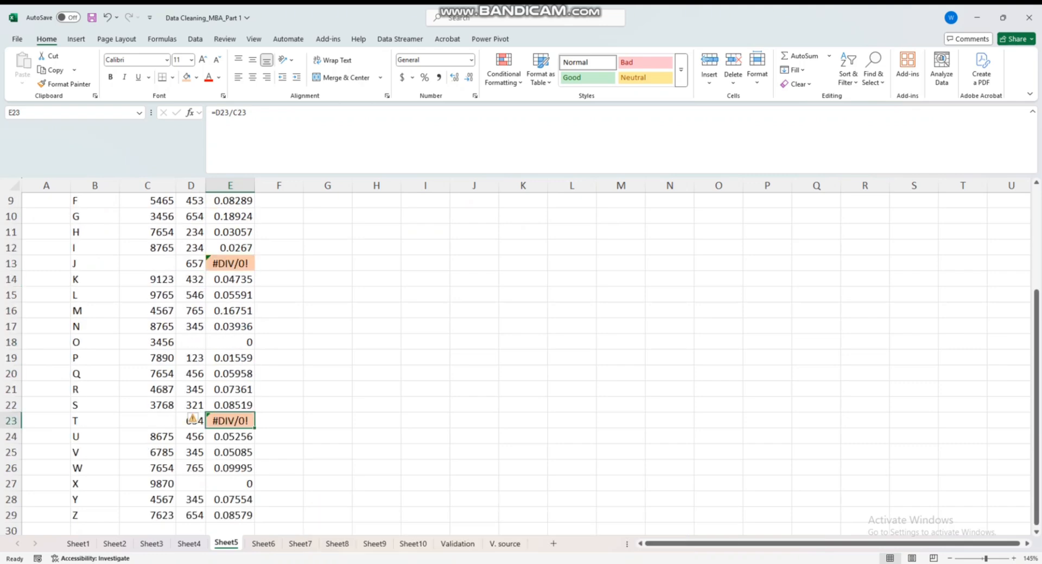
{"action": "scroll", "coordinate": [521, 352], "scroll_direction": "up", "scroll_amount": 3}
{"action": "scroll", "coordinate": [521, 353], "scroll_direction": "down", "scroll_amount": 4}
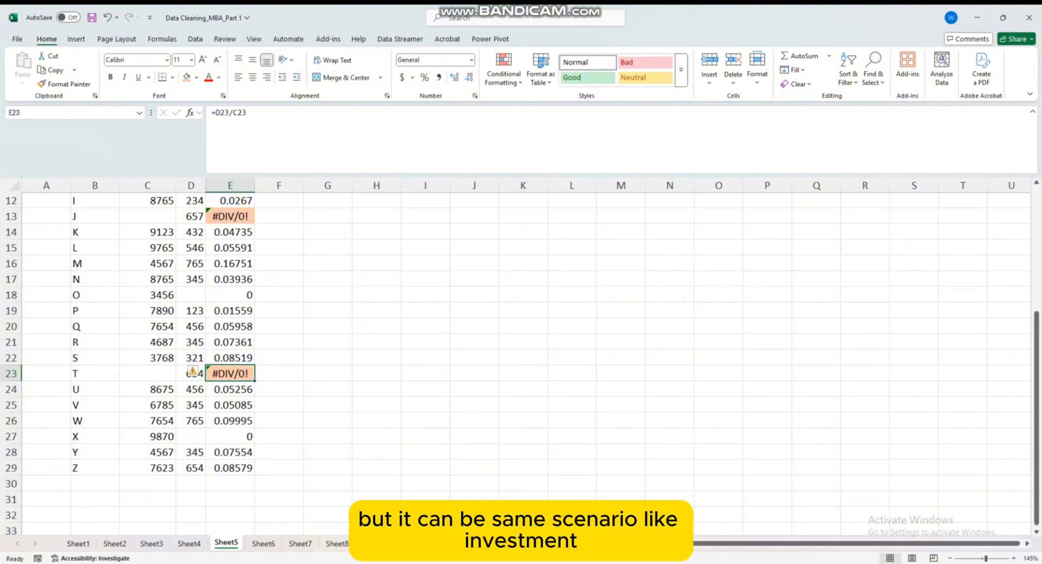
{"action": "scroll", "coordinate": [521, 353], "scroll_direction": "up", "scroll_amount": 2}
{"action": "scroll", "coordinate": [521, 353], "scroll_direction": "down", "scroll_amount": 1}
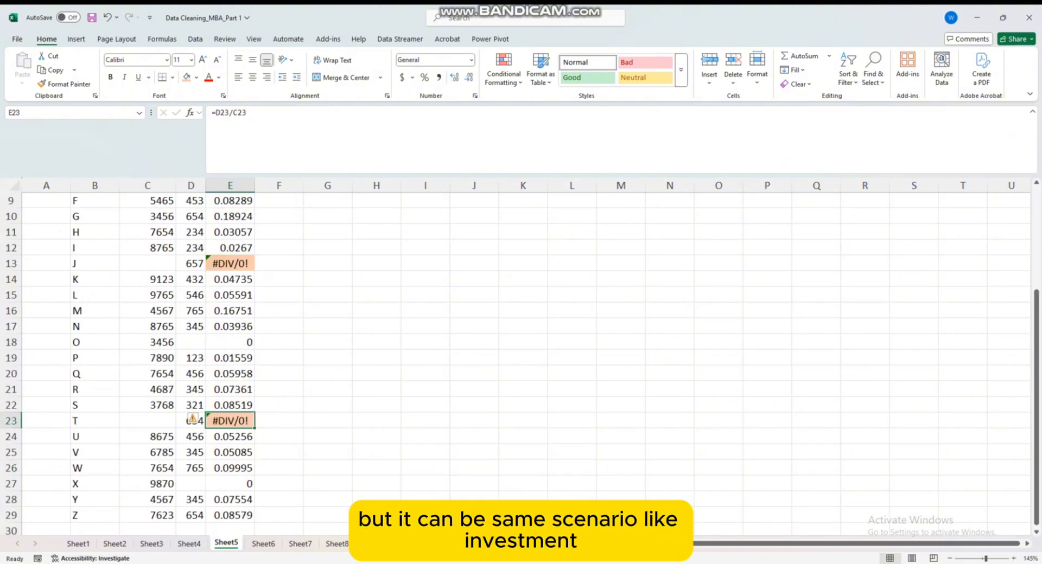
{"action": "left_click", "coordinate": [148, 484]}
{"action": "scroll", "coordinate": [521, 353], "scroll_direction": "up", "scroll_amount": 3}
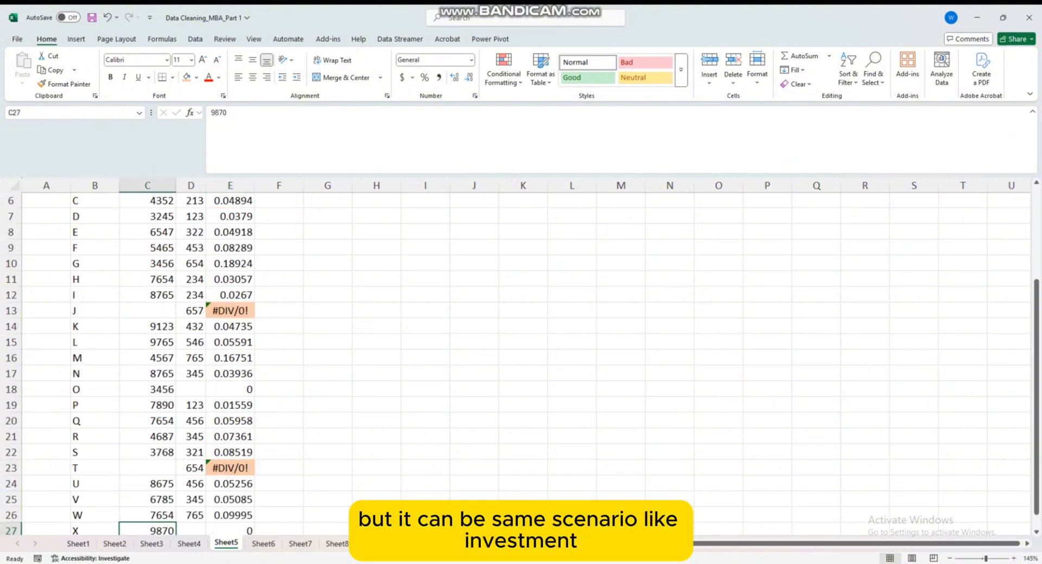
{"action": "scroll", "coordinate": [521, 353], "scroll_direction": "down", "scroll_amount": 2}
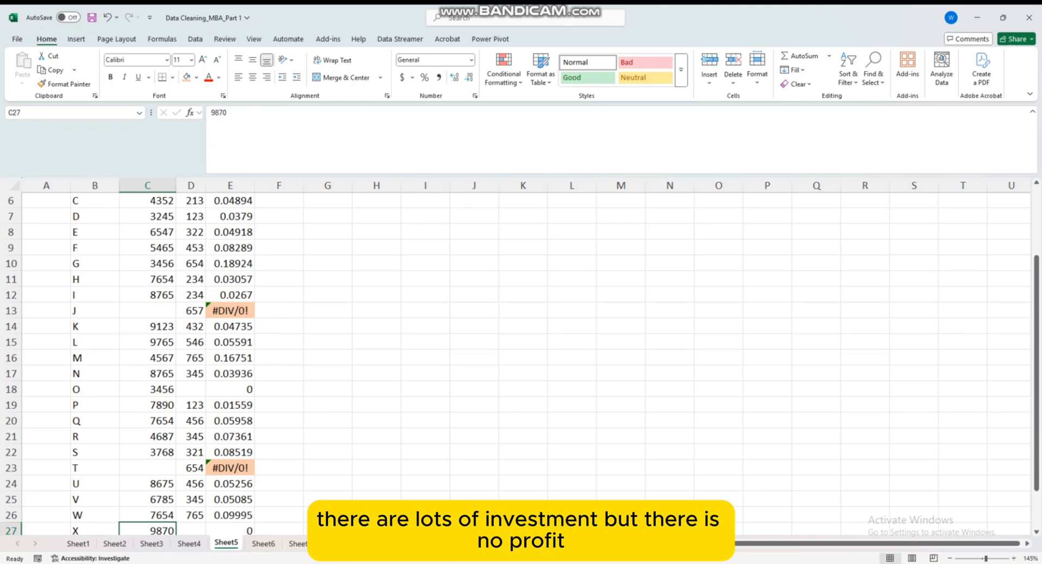
{"action": "scroll", "coordinate": [521, 352], "scroll_direction": "down", "scroll_amount": 3}
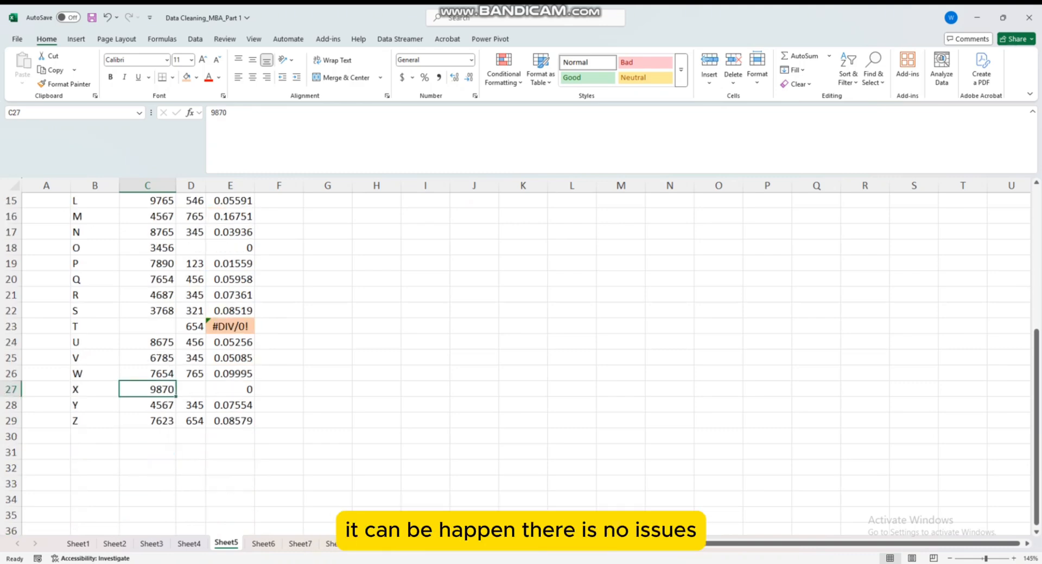
Compare the Investment, Profit and ROI entries of the highlighted error rows with the rest of the company table.
{"action": "scroll", "coordinate": [521, 353], "scroll_direction": "up", "scroll_amount": 1}
{"action": "scroll", "coordinate": [521, 353], "scroll_direction": "up", "scroll_amount": 1}
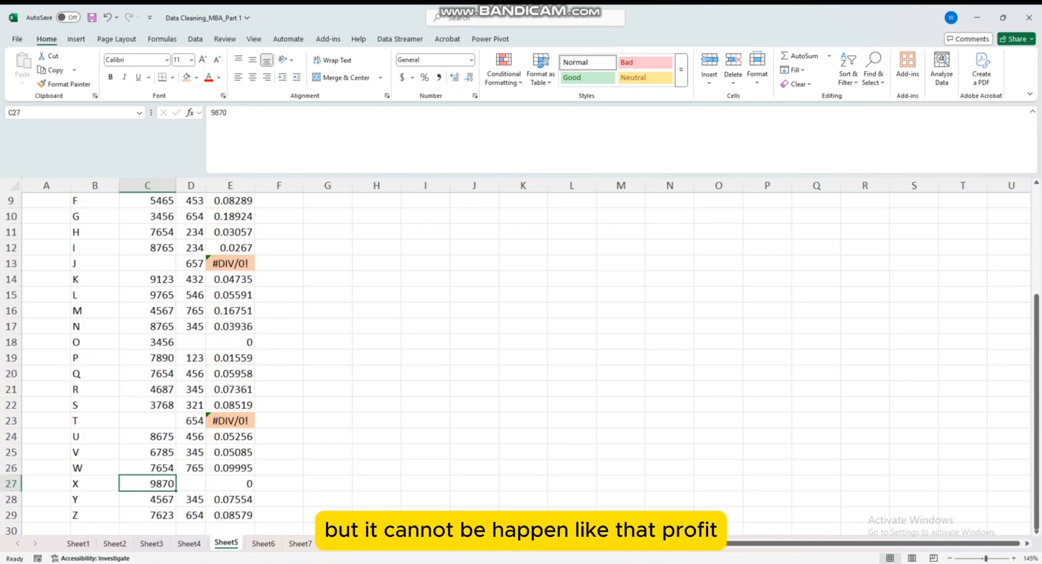
{"action": "scroll", "coordinate": [521, 352], "scroll_direction": "up", "scroll_amount": 2}
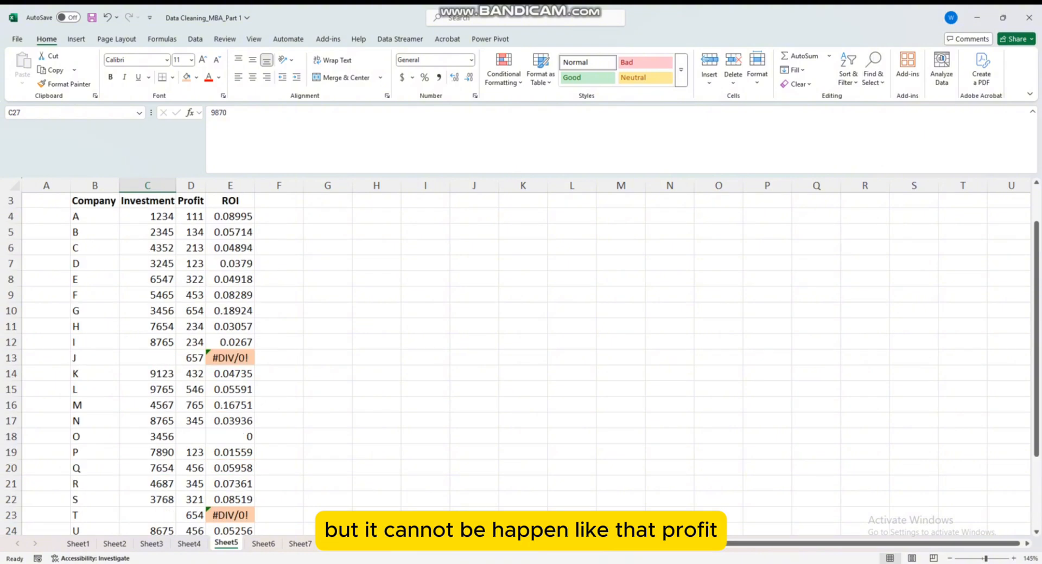
{"action": "scroll", "coordinate": [521, 353], "scroll_direction": "down", "scroll_amount": 4}
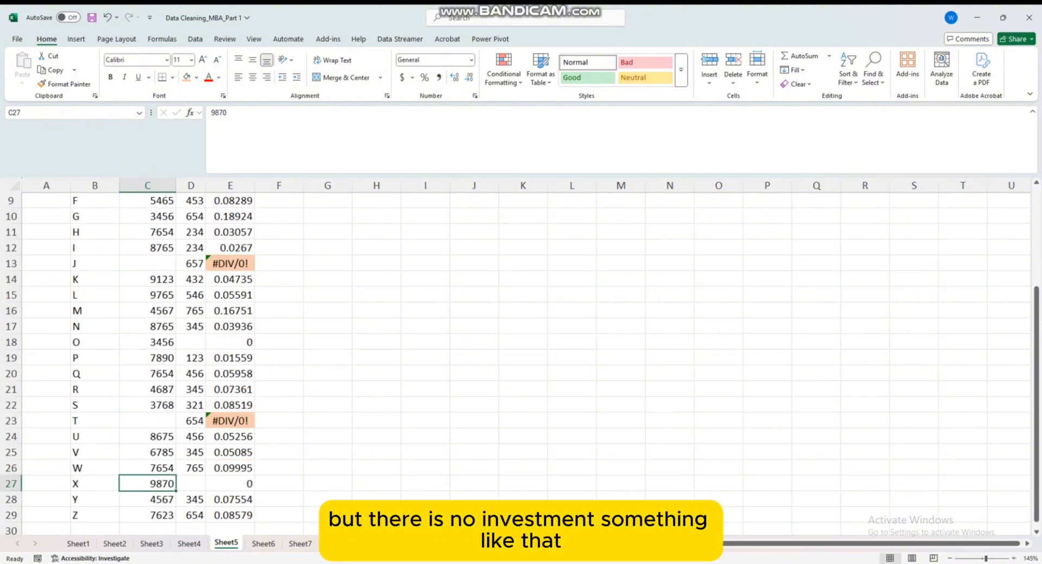
{"action": "scroll", "coordinate": [521, 353], "scroll_direction": "up", "scroll_amount": 5}
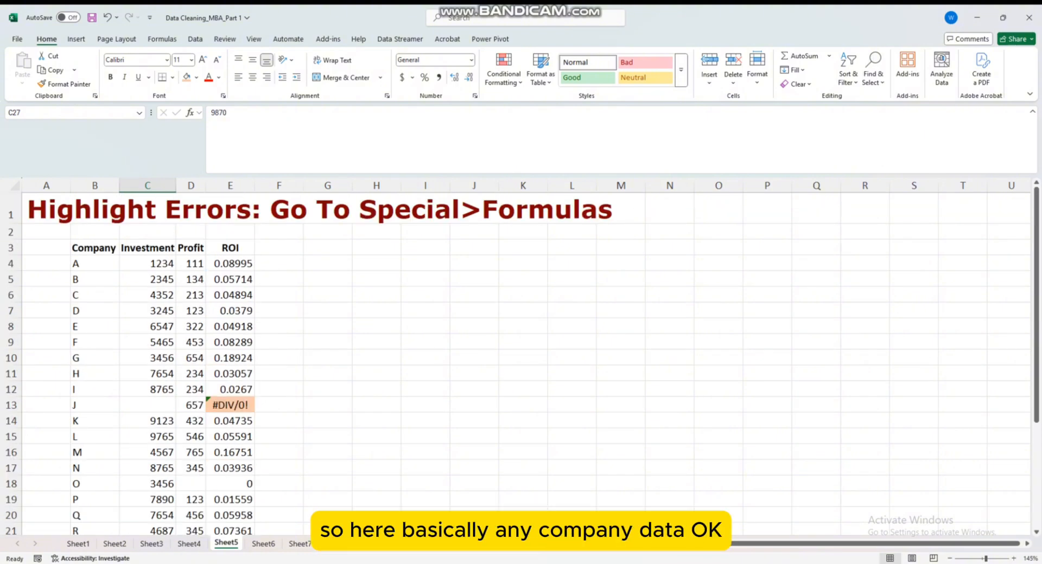
{"action": "left_click", "coordinate": [191, 342]}
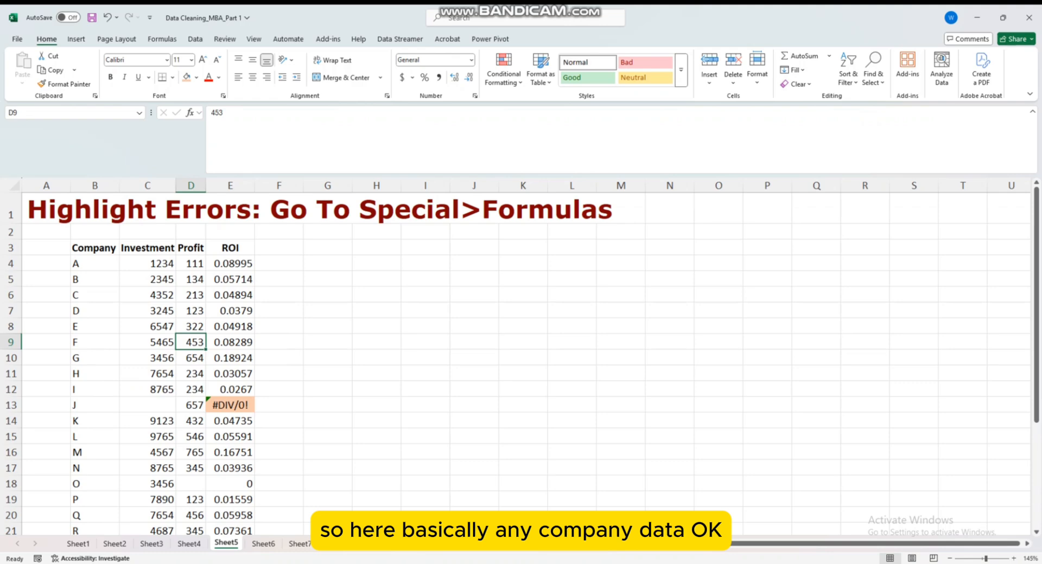
{"action": "key", "text": "ctrl+a"}
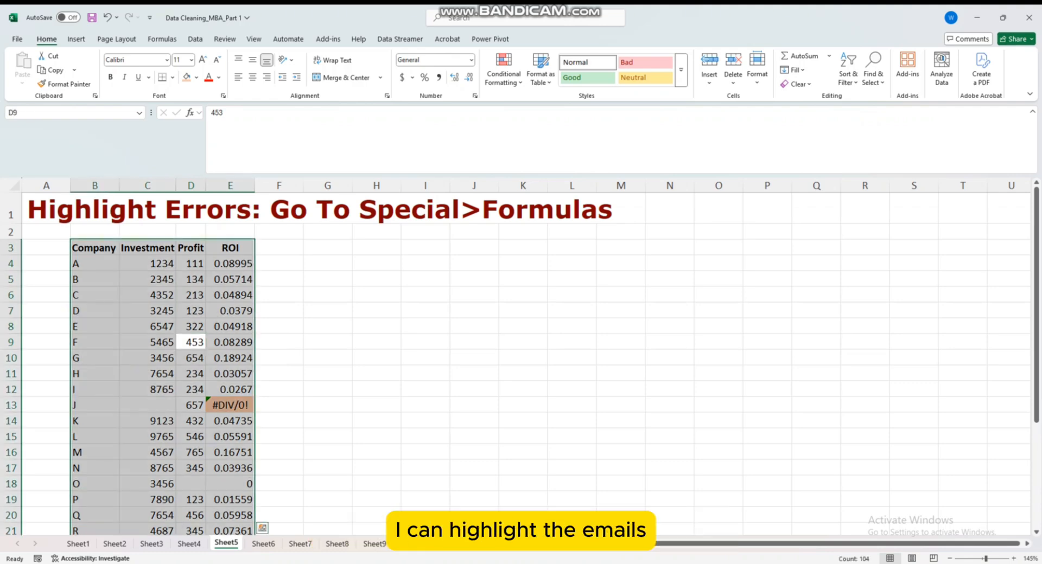
Open Sheet6 and review the Names list alongside its empty Lower, Upper and Proper columns.
{"action": "left_click", "coordinate": [263, 543]}
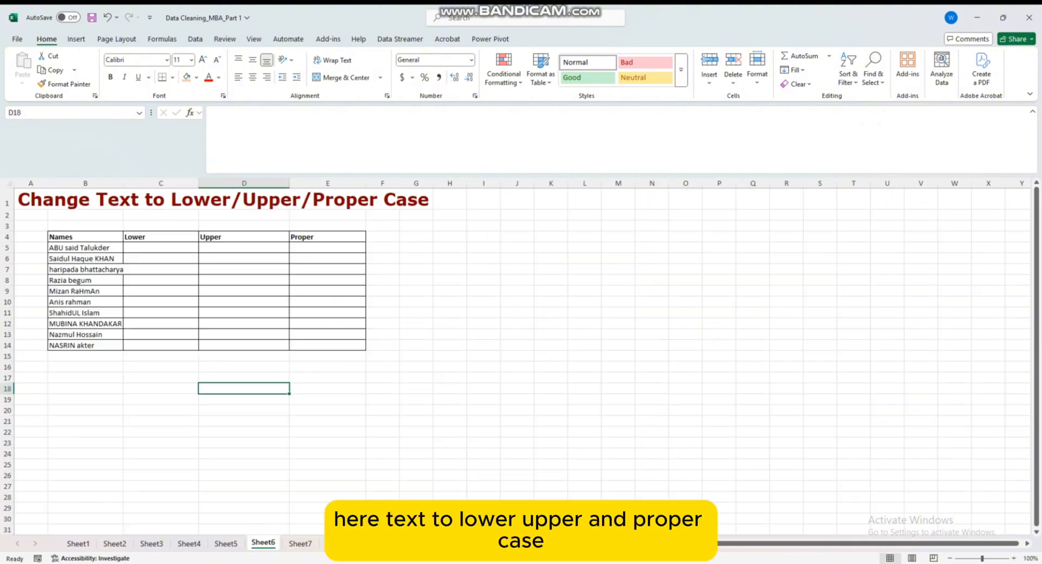
{"action": "left_click", "coordinate": [85, 258]}
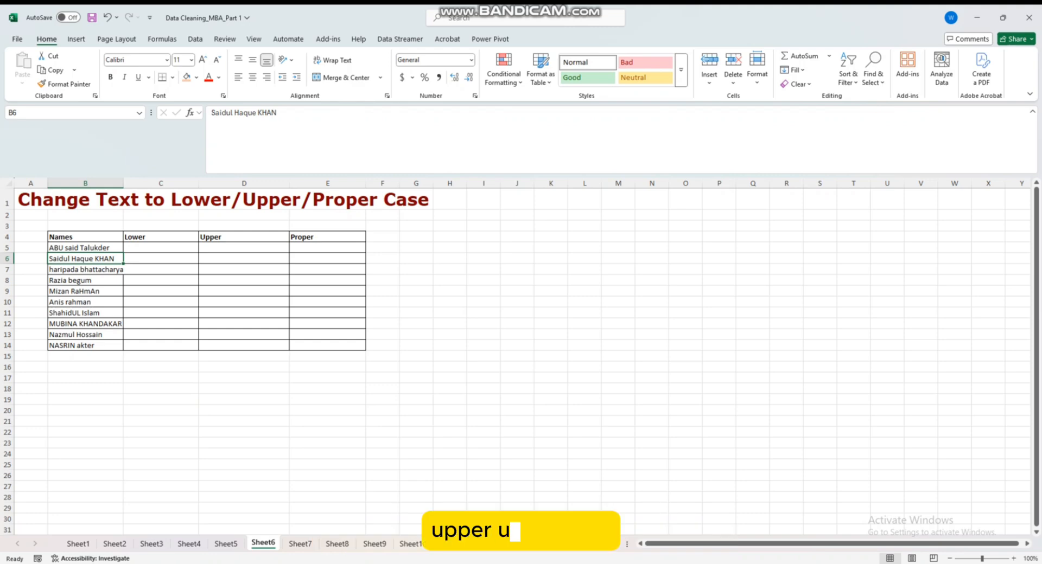
{"action": "left_click", "coordinate": [244, 248]}
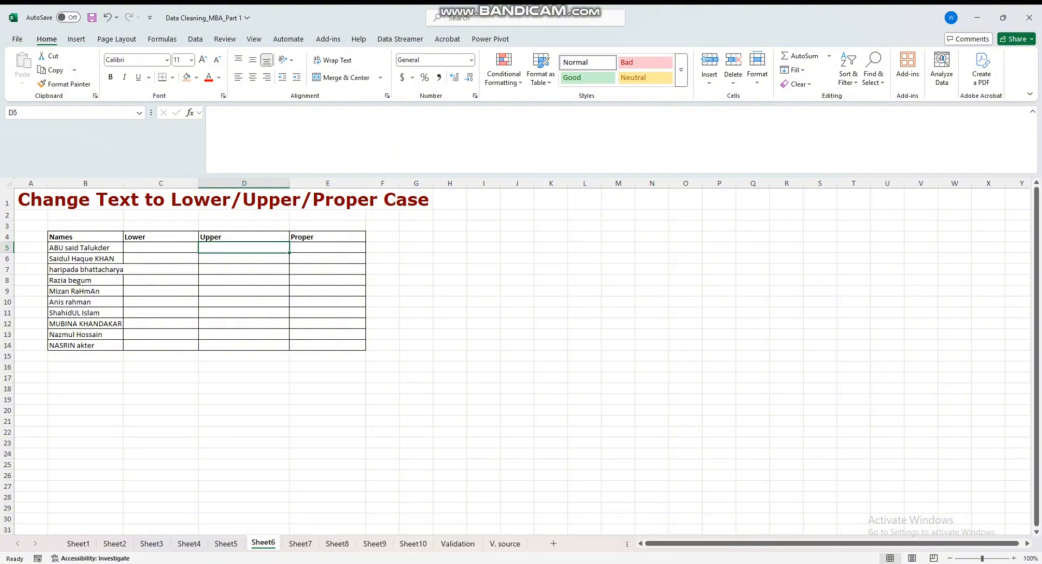
{"action": "left_click", "coordinate": [327, 248]}
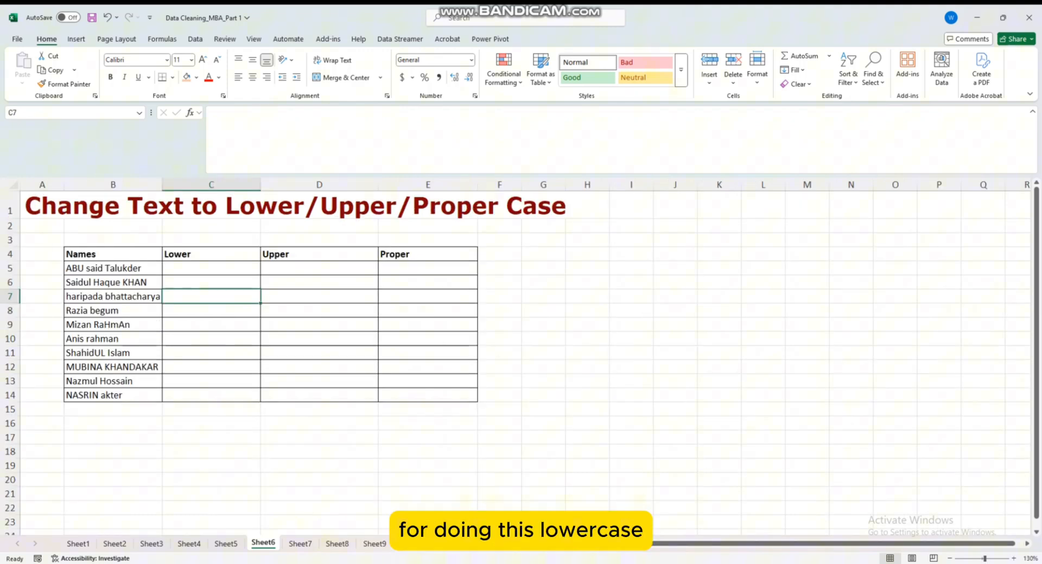
Enter =LOWER(B5) in C5 and fill the formula down the Lower column to row 14.
{"action": "left_click", "coordinate": [211, 269]}
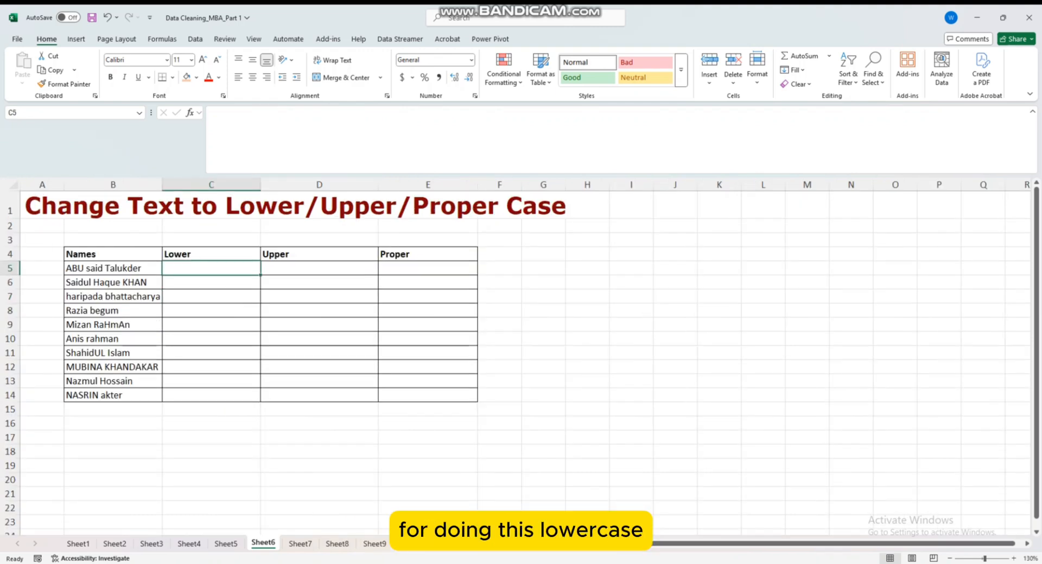
{"action": "type", "text": "="}
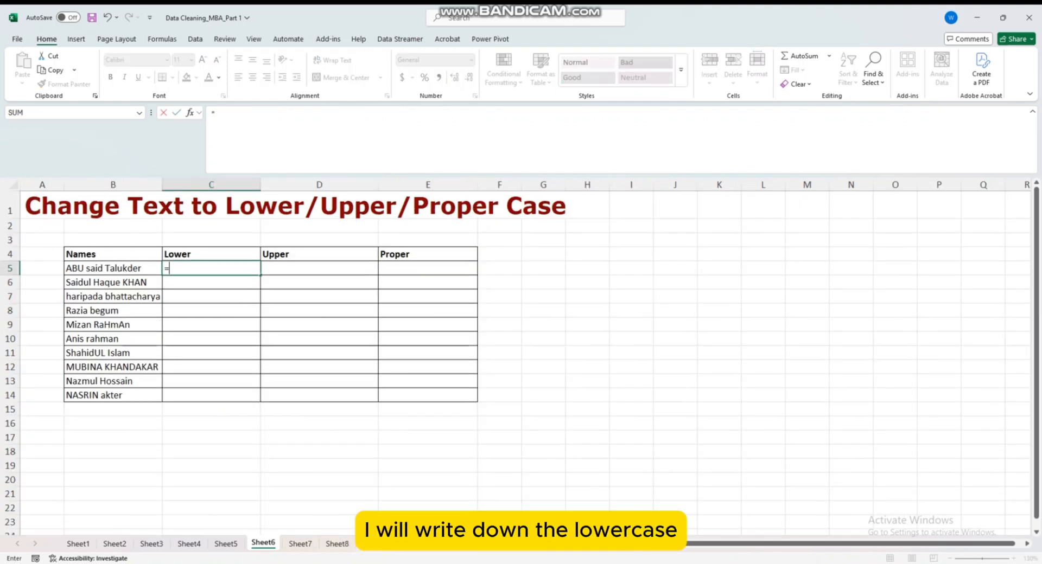
{"action": "type", "text": "low"}
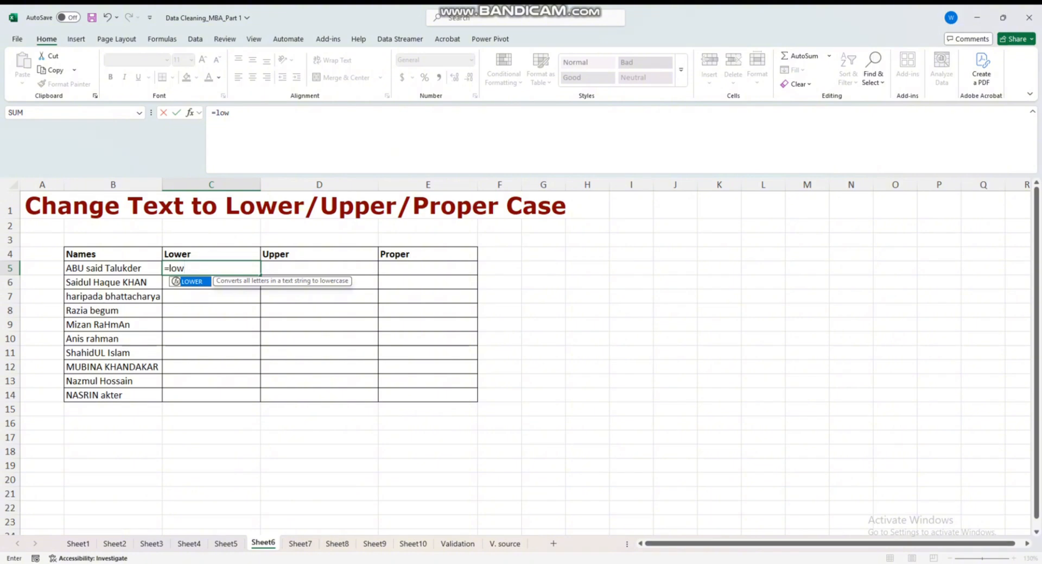
{"action": "type", "text": "er("}
{"action": "key", "text": "Left"}
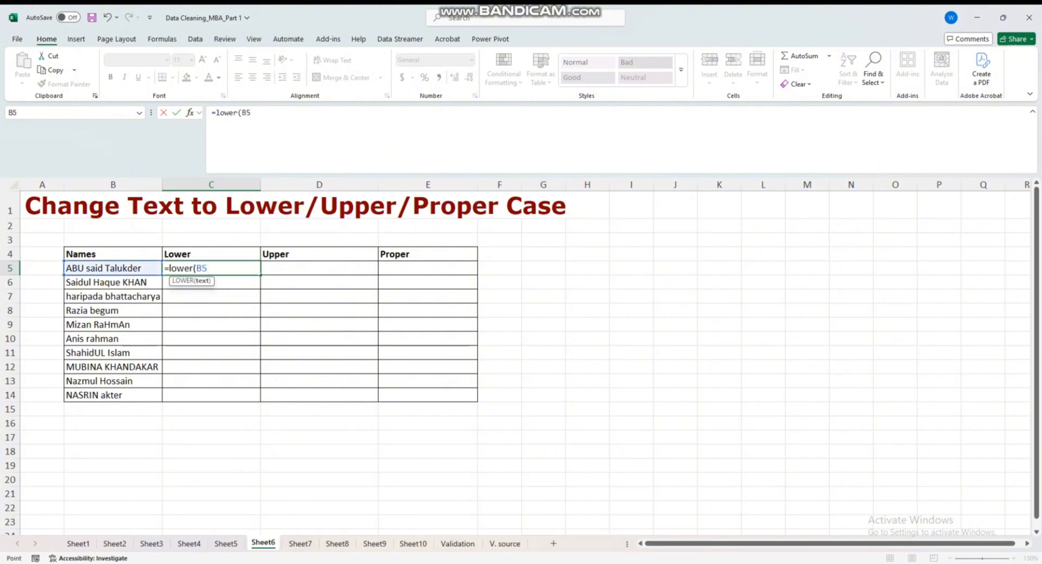
{"action": "type", "text": ")"}
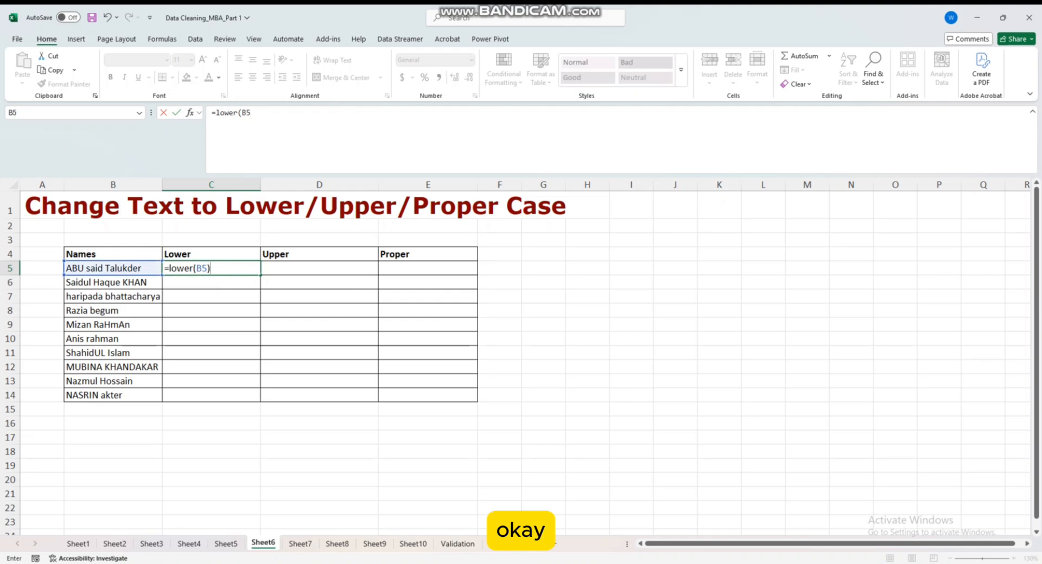
{"action": "key", "text": "Return"}
{"action": "key", "text": "Up"}
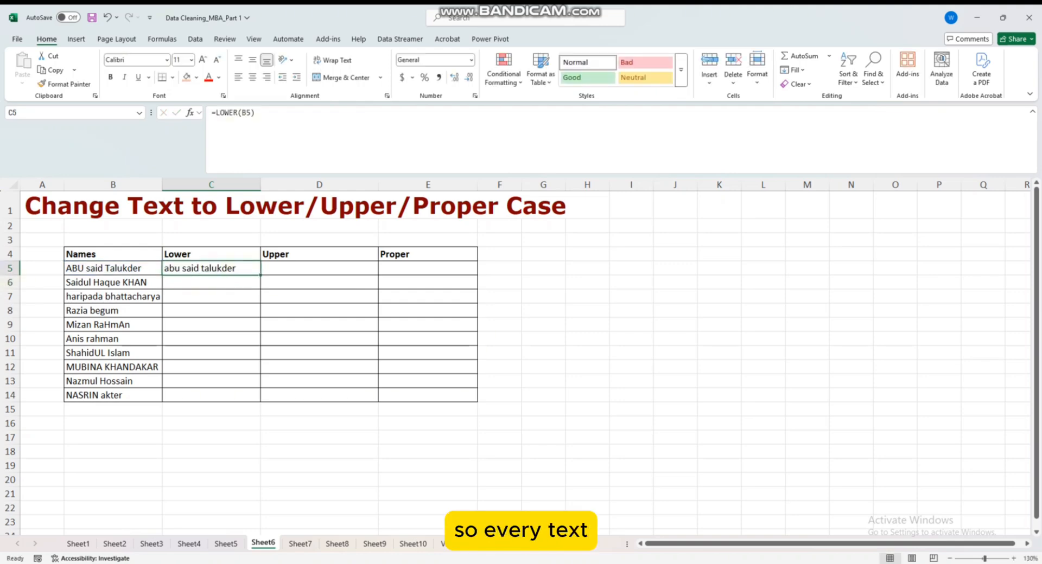
{"action": "left_click_drag", "start_coordinate": [261, 275], "coordinate": [260, 398]}
Enter =UPPER(B5) in D5 and fill the formula down the Upper column to row 14.
{"action": "left_click", "coordinate": [319, 268]}
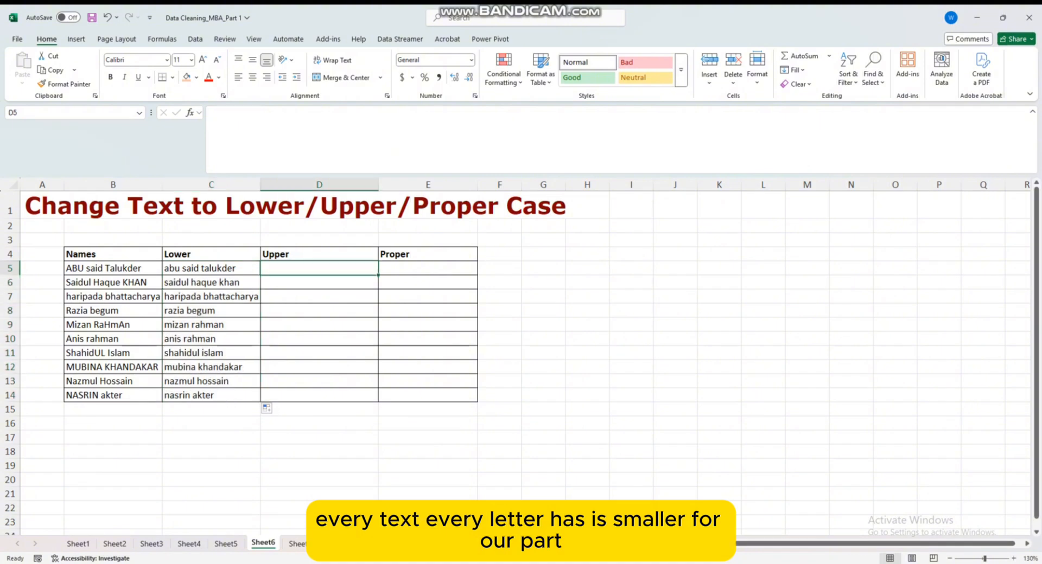
{"action": "type", "text": "=up"}
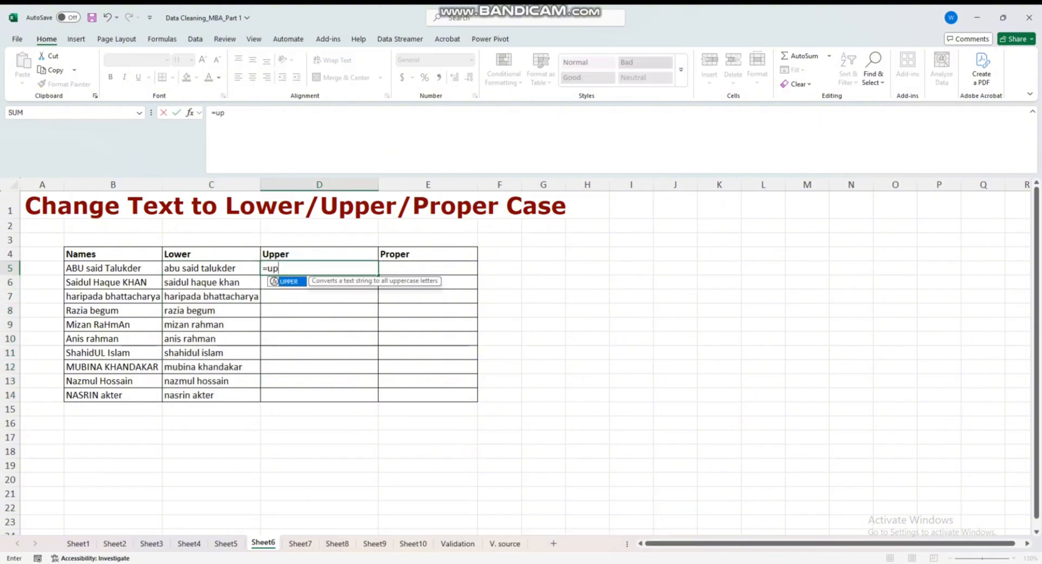
{"action": "type", "text": "per("}
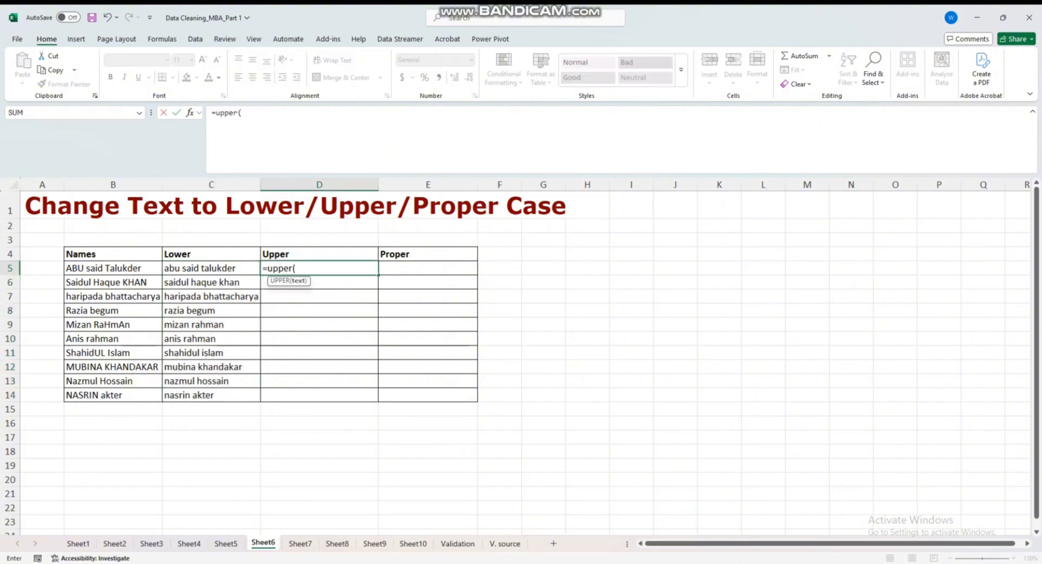
{"action": "left_click", "coordinate": [112, 269]}
{"action": "key", "text": "Return"}
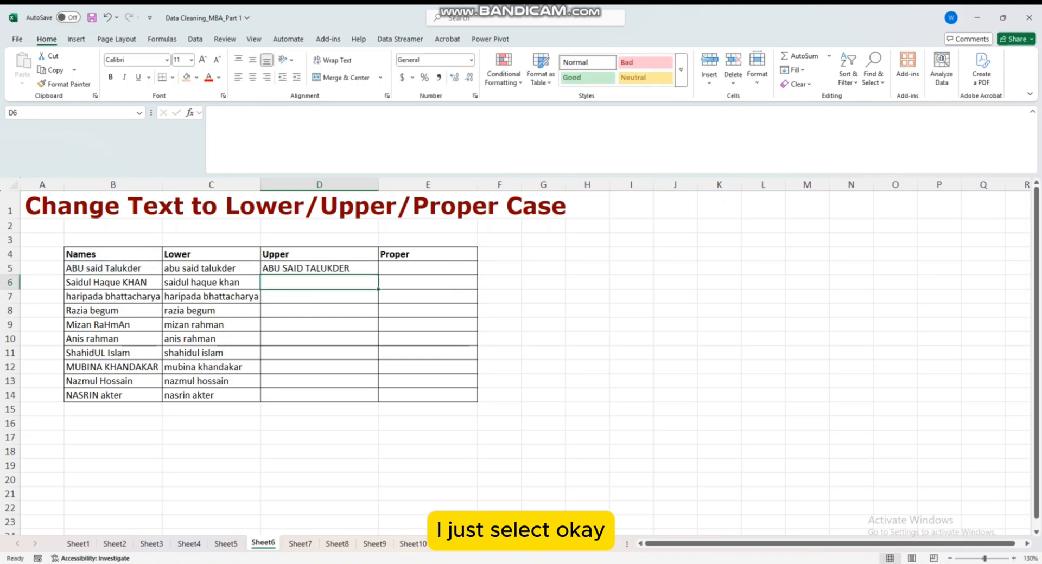
{"action": "left_click", "coordinate": [319, 269]}
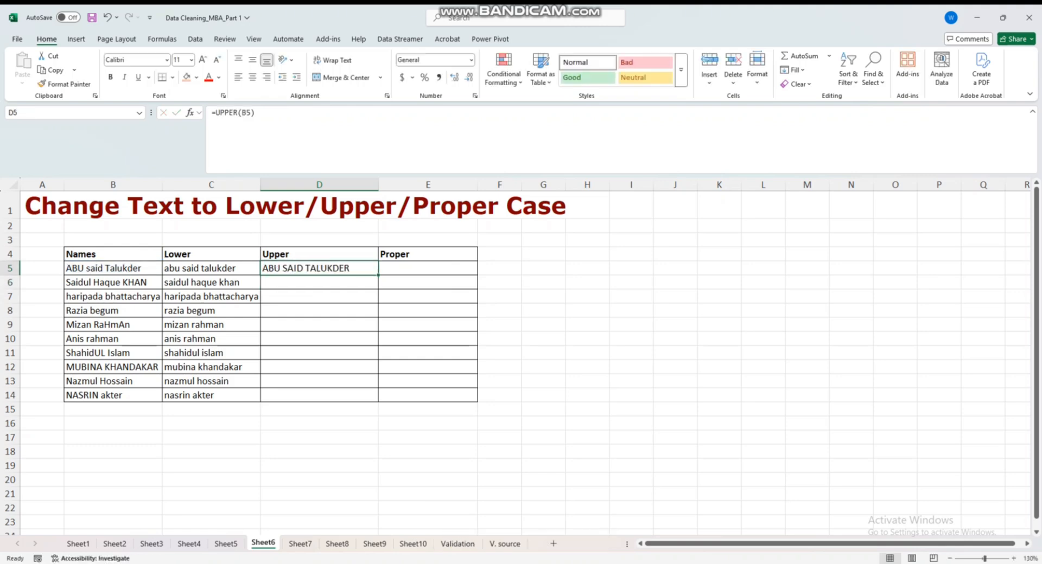
{"action": "double_click", "coordinate": [379, 276]}
Enter =PROPER(B5) in E5 and fill the formula down the Proper column to row 14.
{"action": "left_click", "coordinate": [428, 269]}
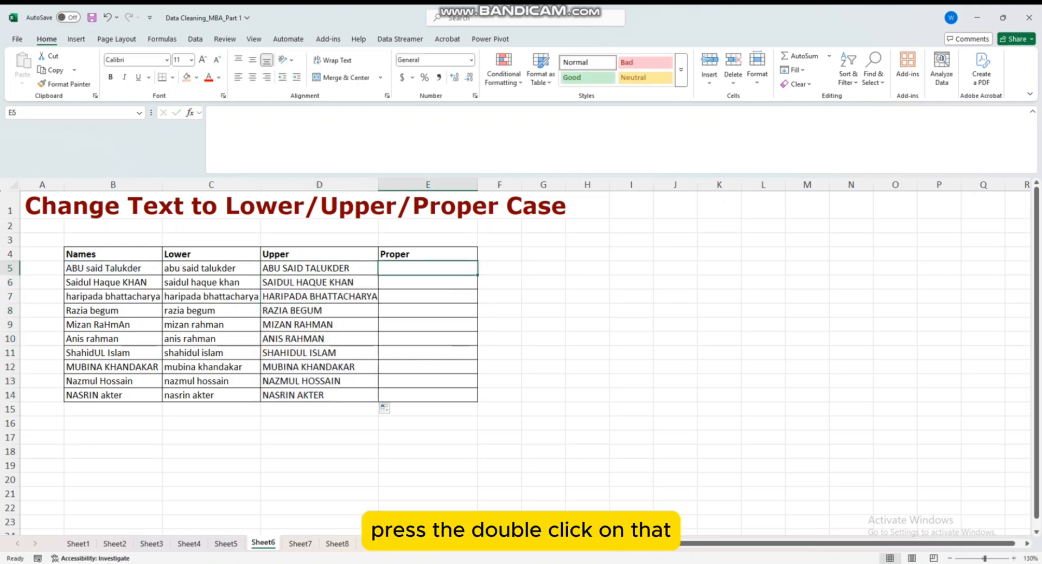
{"action": "type", "text": "=p"}
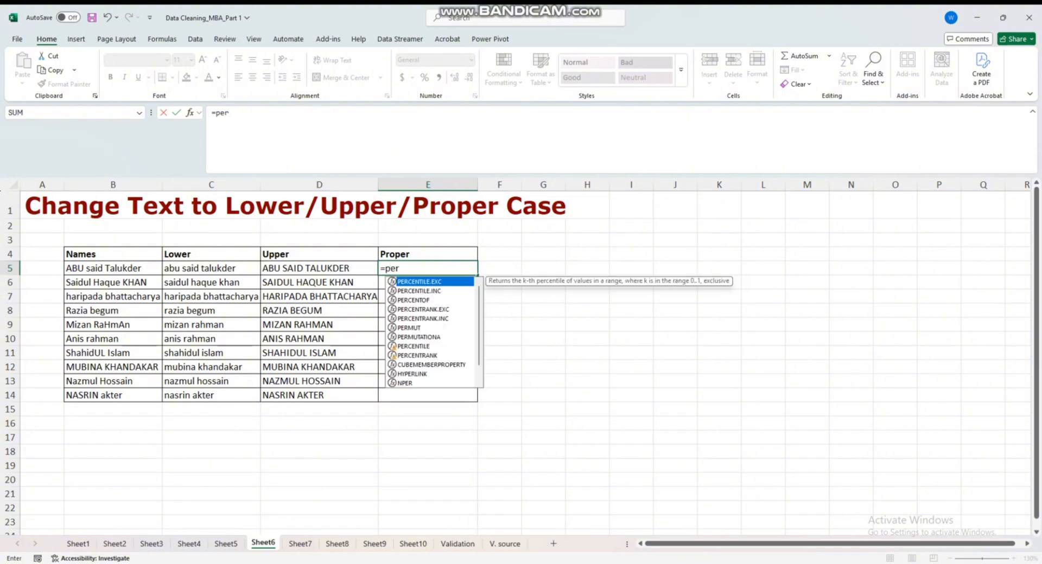
{"action": "type", "text": "roper("}
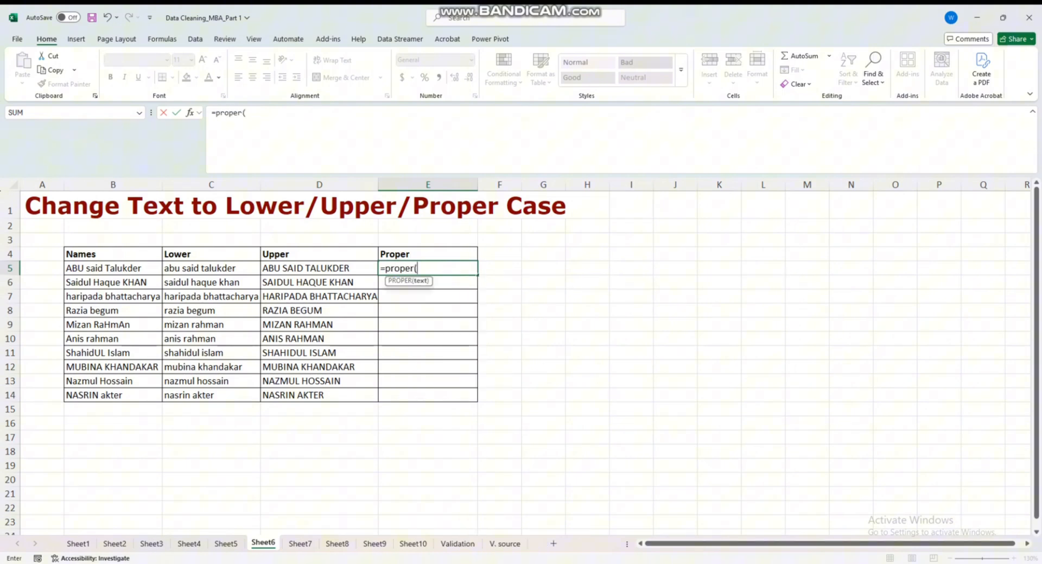
{"action": "left_click", "coordinate": [113, 269]}
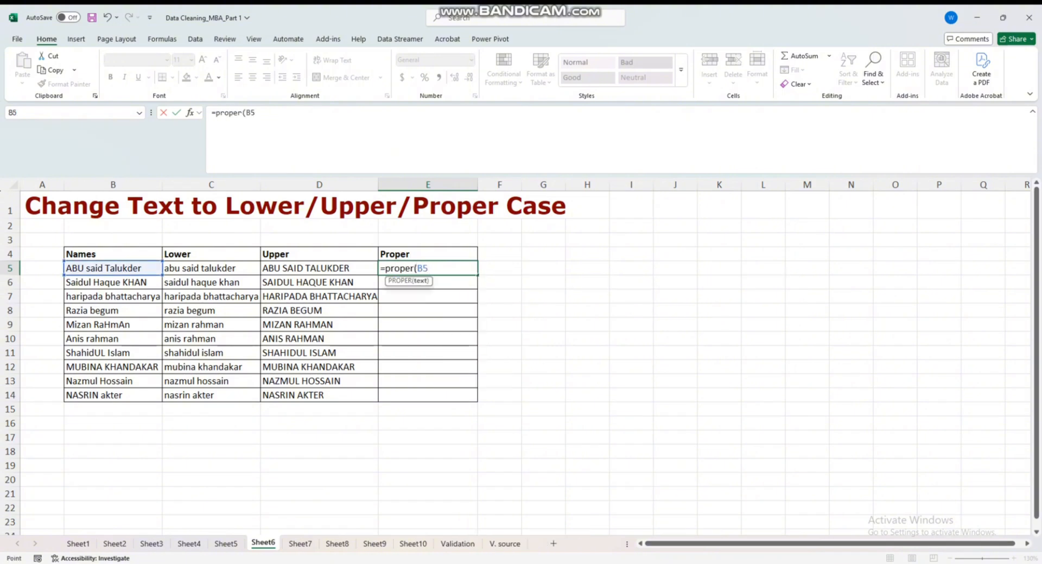
{"action": "key", "text": "Return"}
{"action": "left_click", "coordinate": [428, 269]}
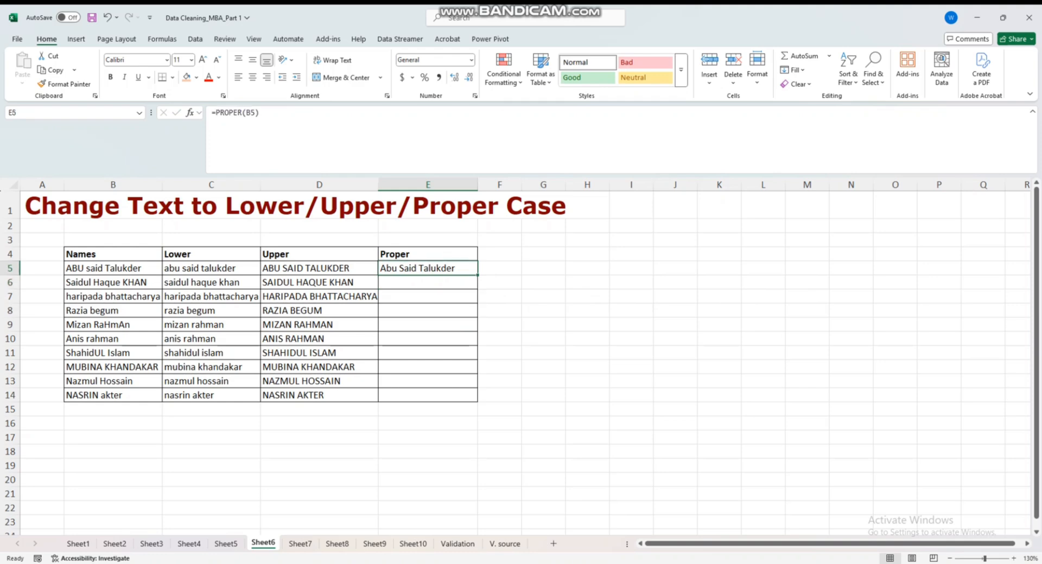
{"action": "double_click", "coordinate": [478, 275]}
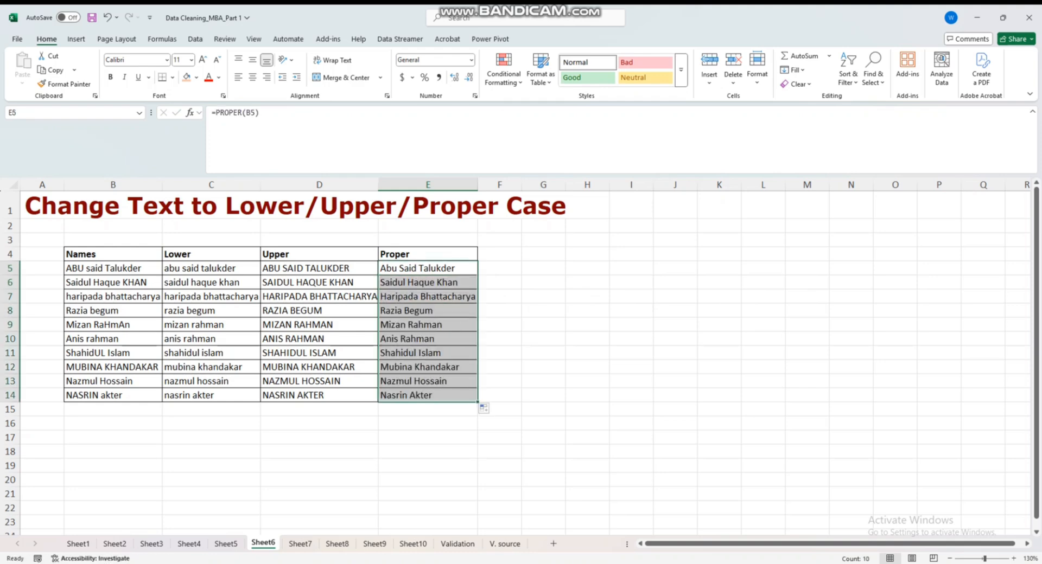
Open Sheet7 and select the three addresses in B4:B6.
{"action": "left_click", "coordinate": [300, 544]}
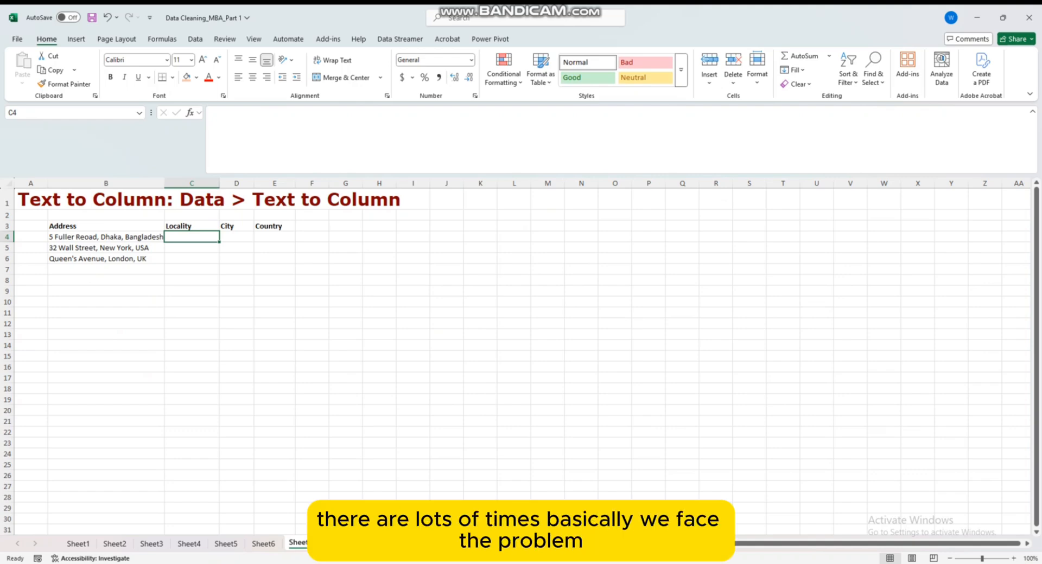
{"action": "left_click_drag", "start_coordinate": [106, 237], "coordinate": [106, 259]}
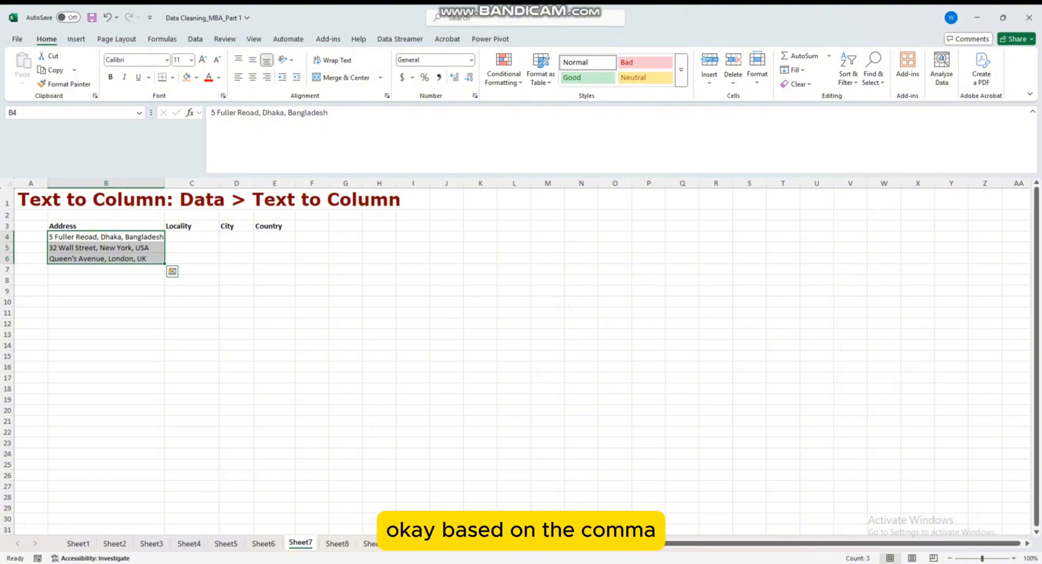
{"action": "left_click", "coordinate": [105, 248]}
{"action": "key", "text": "ctrl+a"}
{"action": "left_click", "coordinate": [106, 248]}
{"action": "left_click_drag", "start_coordinate": [106, 238], "coordinate": [106, 259]}
{"action": "key", "text": "ctrl+q"}
Start Text to Columns on the selected addresses as Delimited, with Comma as the only delimiter and Tab turned off, and proceed to the destination settings.
{"action": "left_click", "coordinate": [195, 39]}
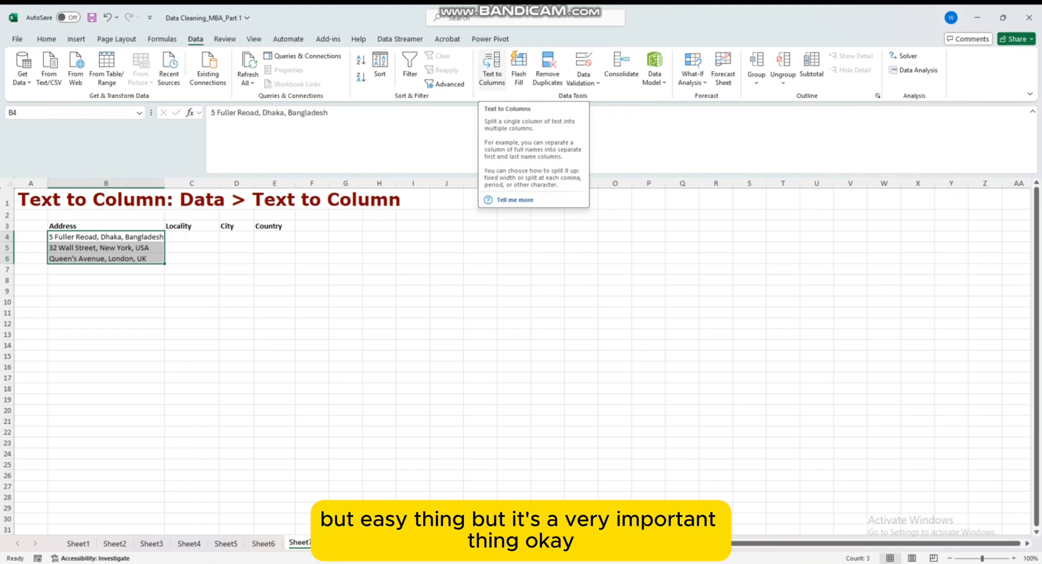
{"action": "left_click", "coordinate": [492, 68]}
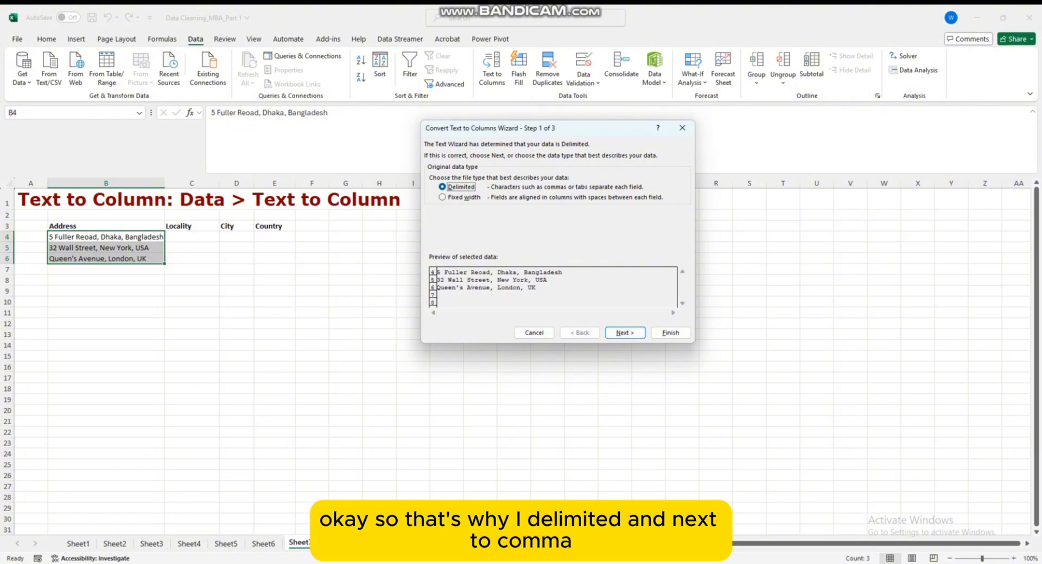
{"action": "key", "text": "Return"}
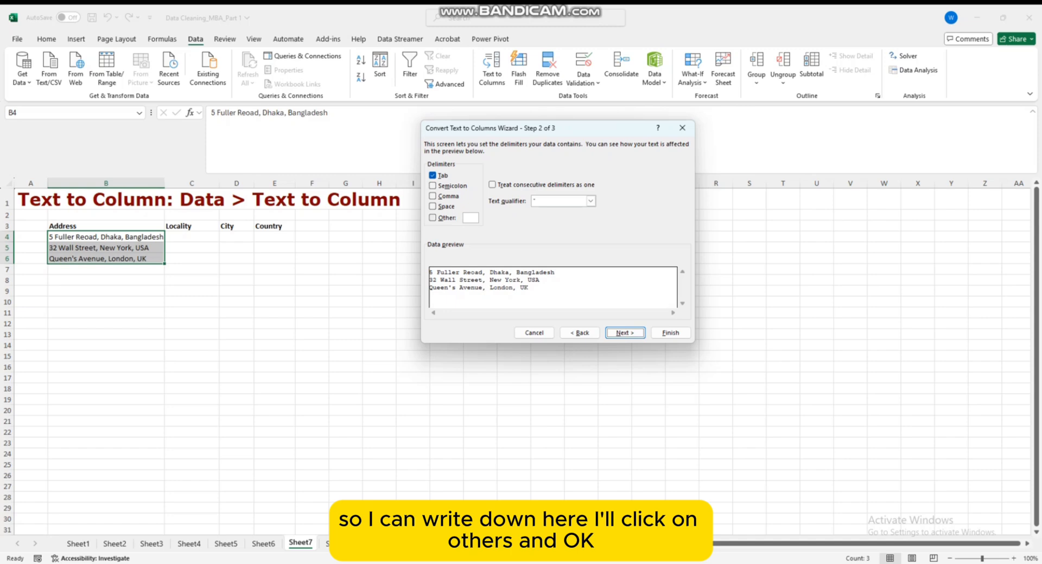
{"action": "key", "text": "alt+t"}
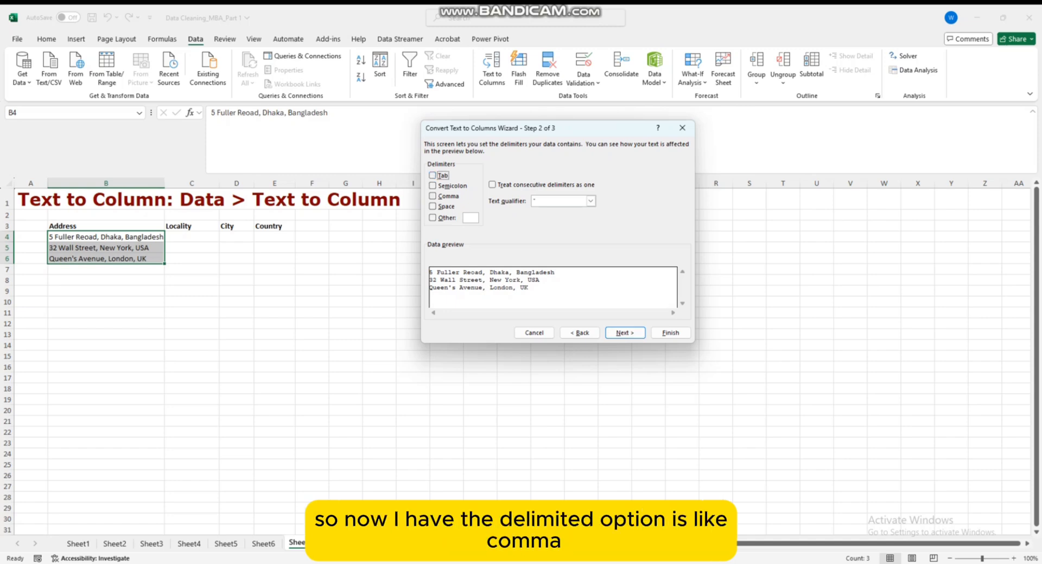
{"action": "key", "text": "alt+c"}
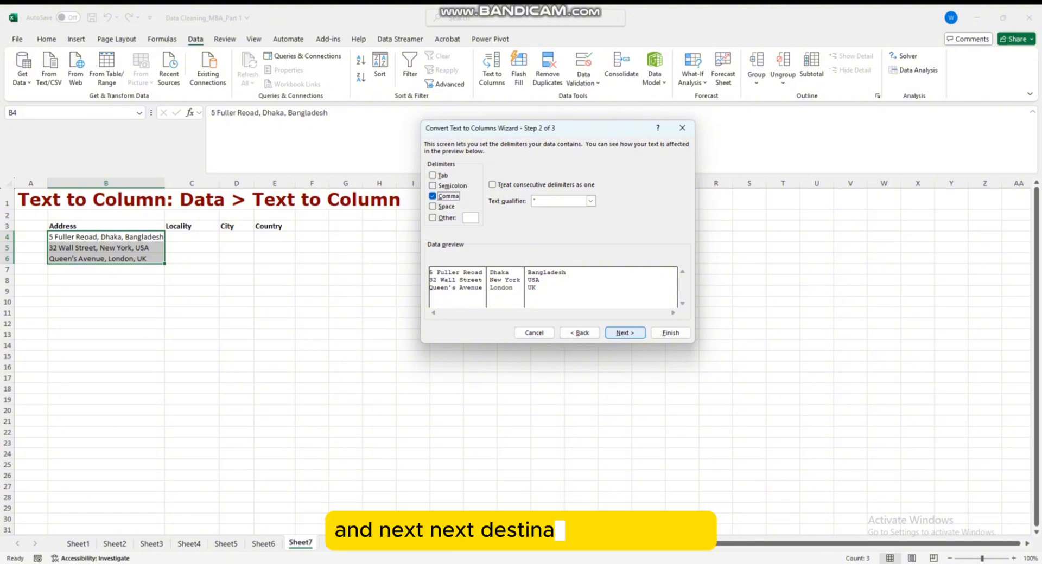
{"action": "key", "text": "alt+n"}
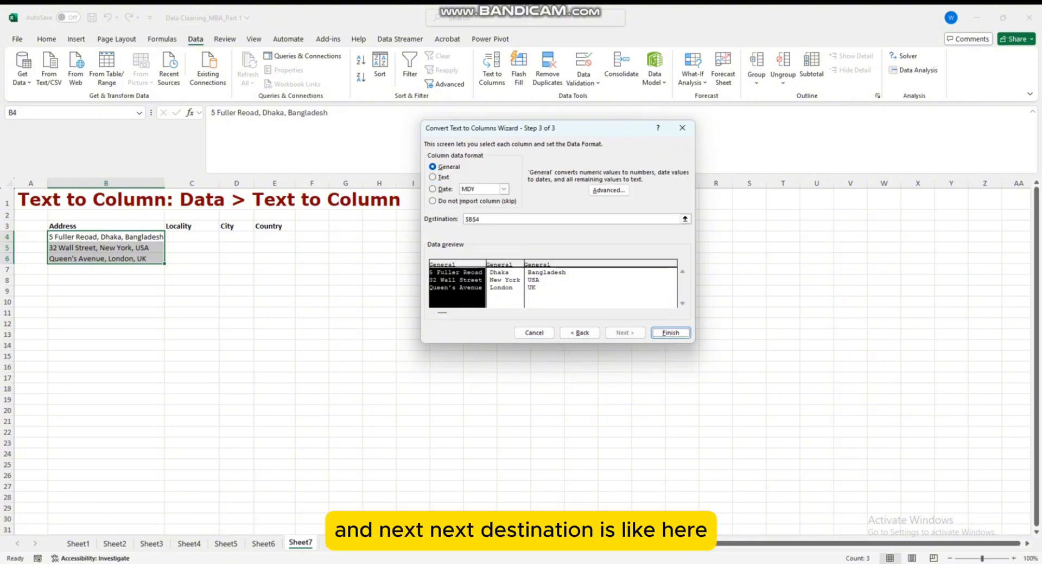
Set the Text to Columns destination to cell C4 and finish splitting the addresses into the Locality, City and Country columns.
{"action": "left_click", "coordinate": [685, 219]}
{"action": "left_click", "coordinate": [191, 236]}
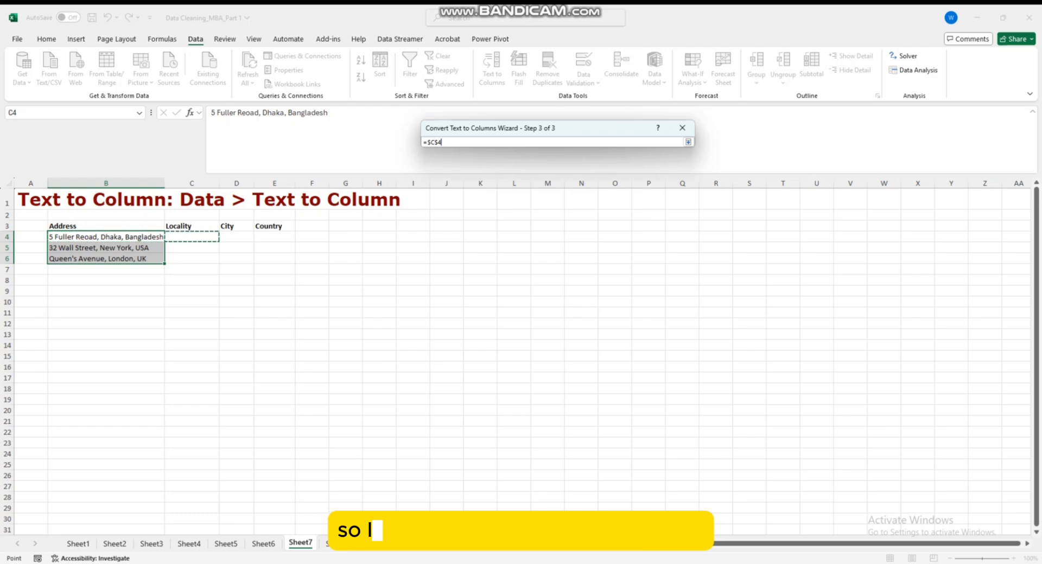
{"action": "key", "text": "Return"}
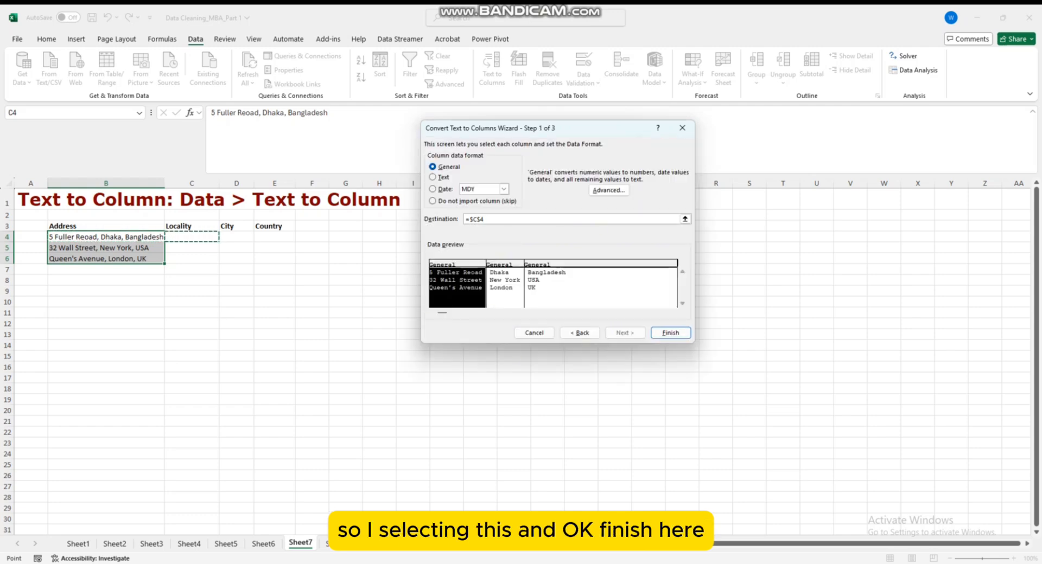
{"action": "left_click", "coordinate": [671, 332]}
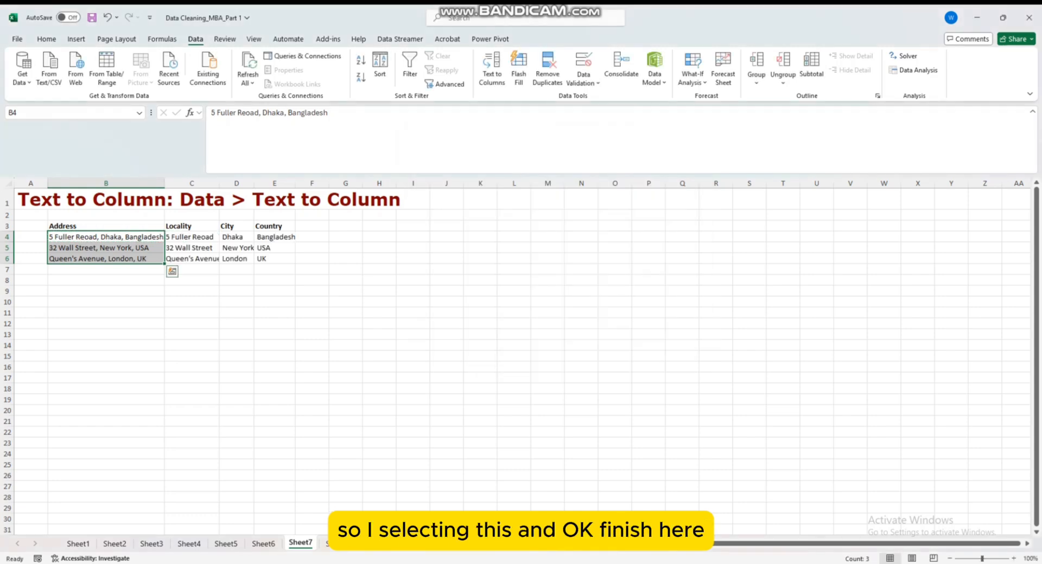
{"action": "left_click", "coordinate": [192, 280]}
Auto-fit the widths of all columns on the sheet to their contents.
{"action": "left_click_drag", "start_coordinate": [63, 225], "coordinate": [277, 259]}
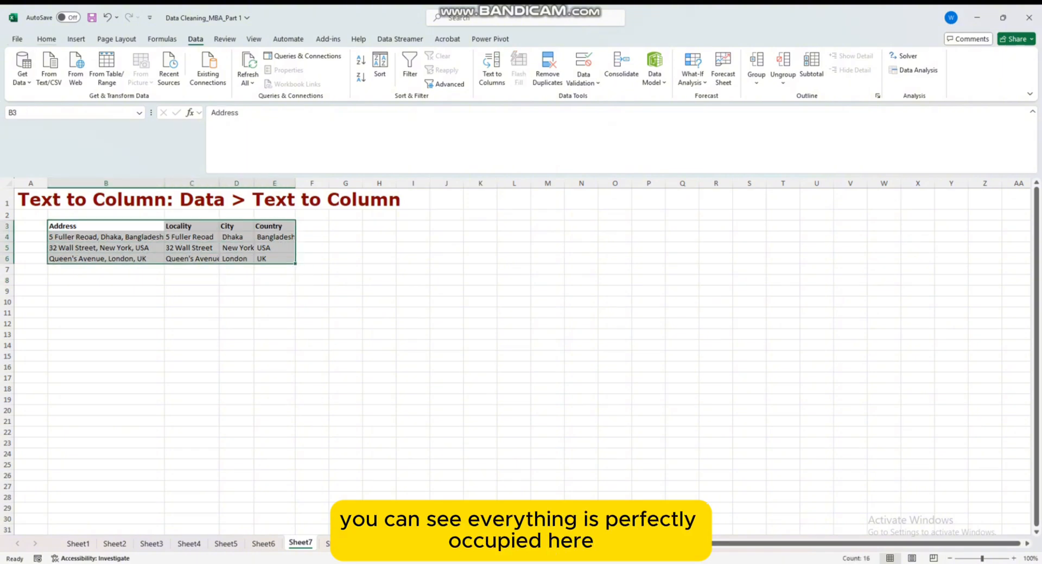
{"action": "left_click", "coordinate": [46, 38]}
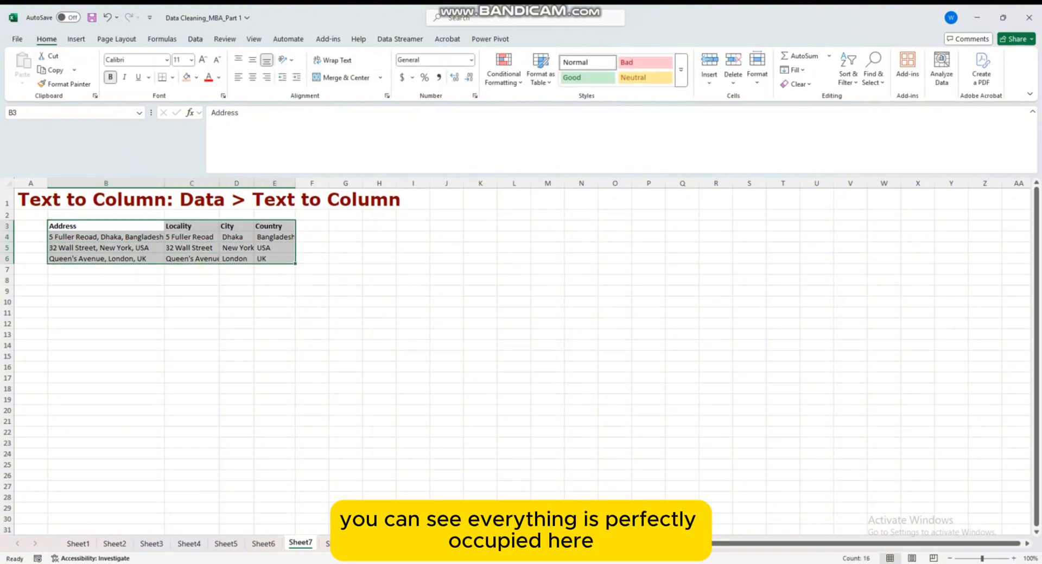
{"action": "double_click", "coordinate": [296, 183]}
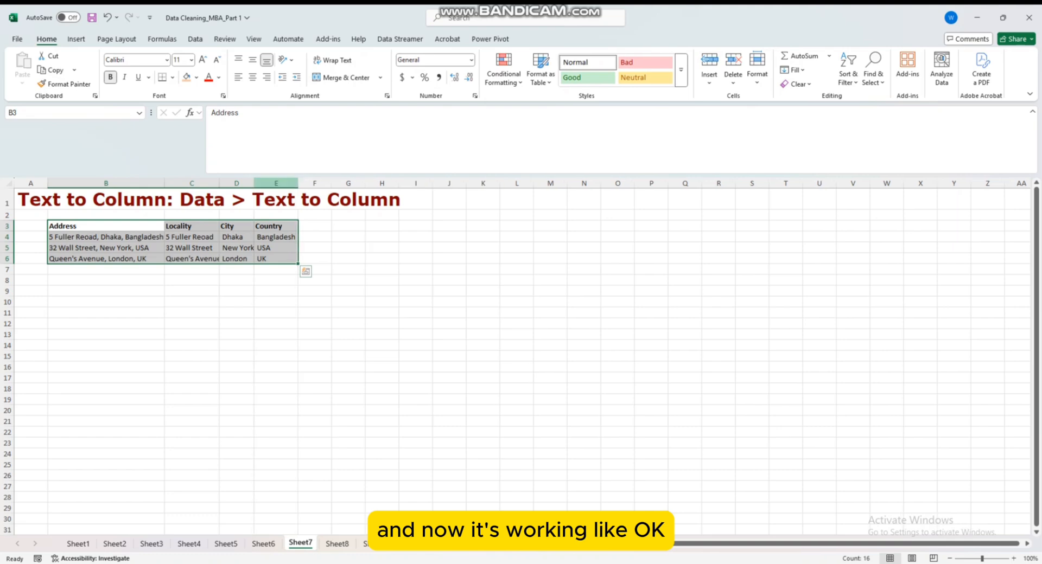
{"action": "double_click", "coordinate": [254, 183]}
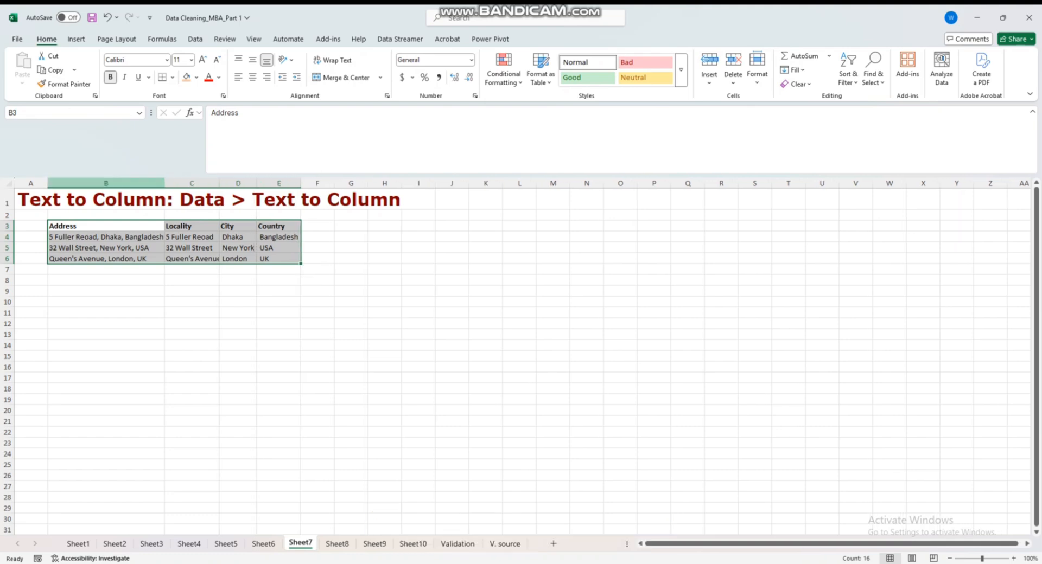
{"action": "key", "text": "ctrl+Home"}
{"action": "key", "text": "ctrl+a"}
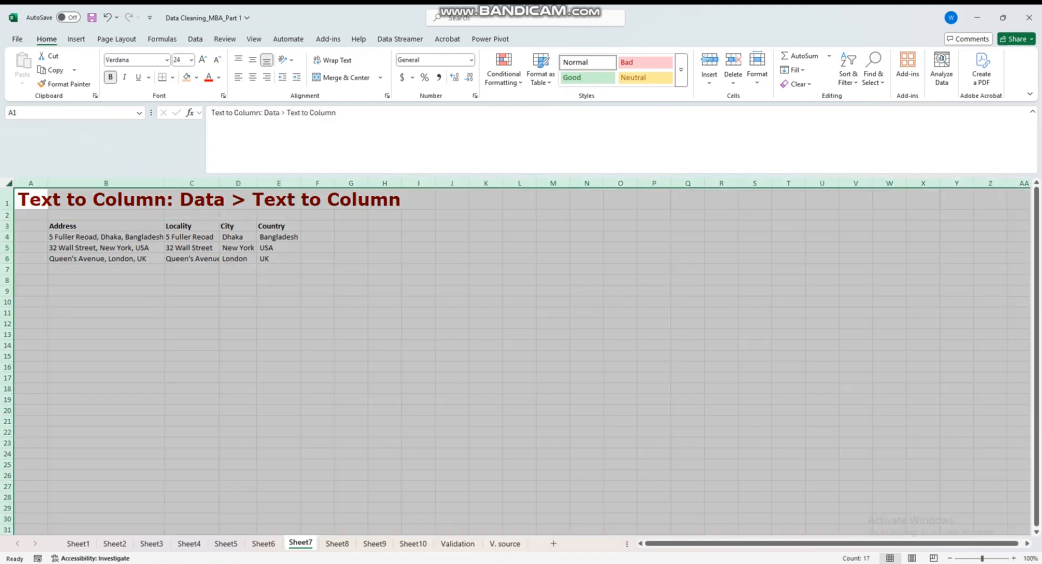
{"action": "double_click", "coordinate": [47, 184]}
{"action": "left_click", "coordinate": [76, 259]}
Apply All Borders to the address table in B3:E6.
{"action": "left_click_drag", "start_coordinate": [438, 226], "coordinate": [664, 259]}
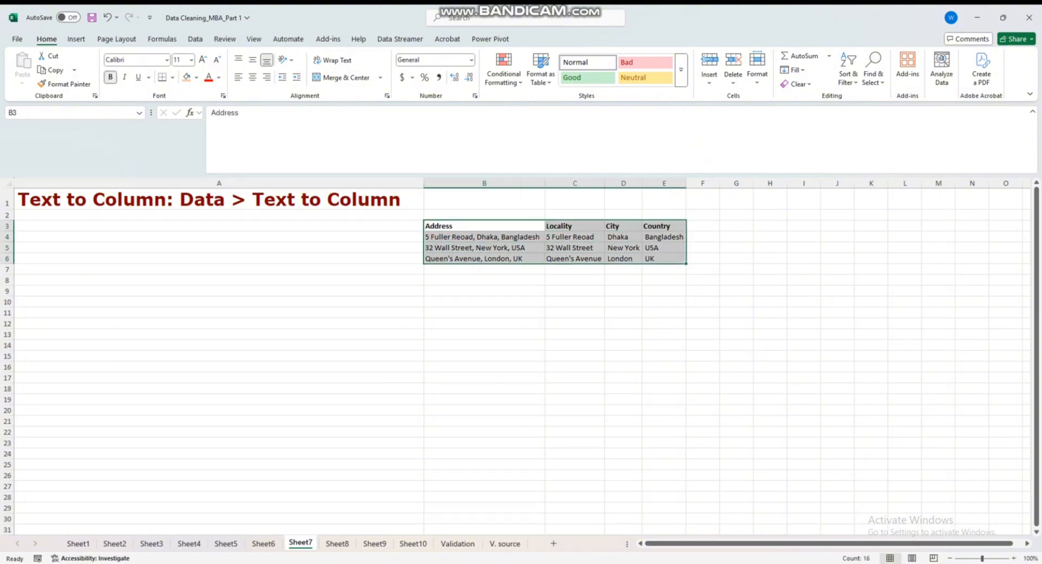
{"action": "left_click", "coordinate": [172, 77]}
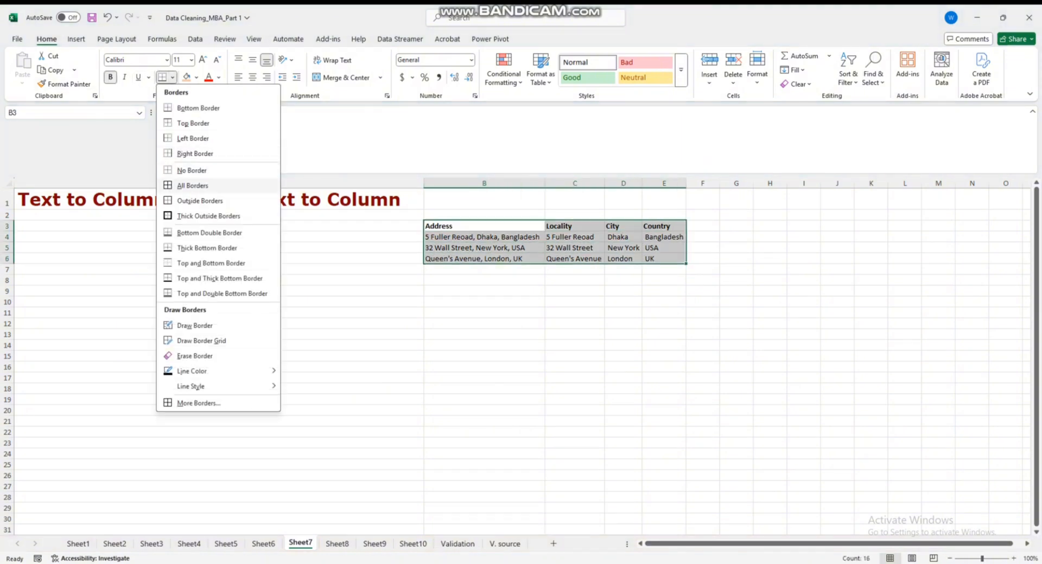
{"action": "left_click", "coordinate": [193, 186]}
{"action": "left_click", "coordinate": [664, 313]}
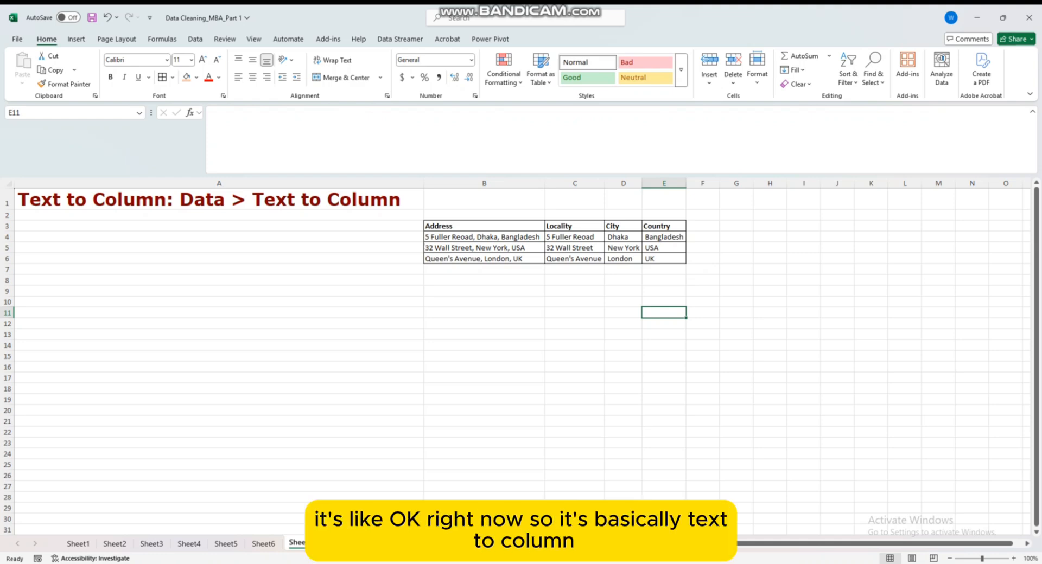
Correct the misspelling "Reoad" to "Road" in cells B4 and C4, and save the workbook.
{"action": "left_click", "coordinate": [575, 248]}
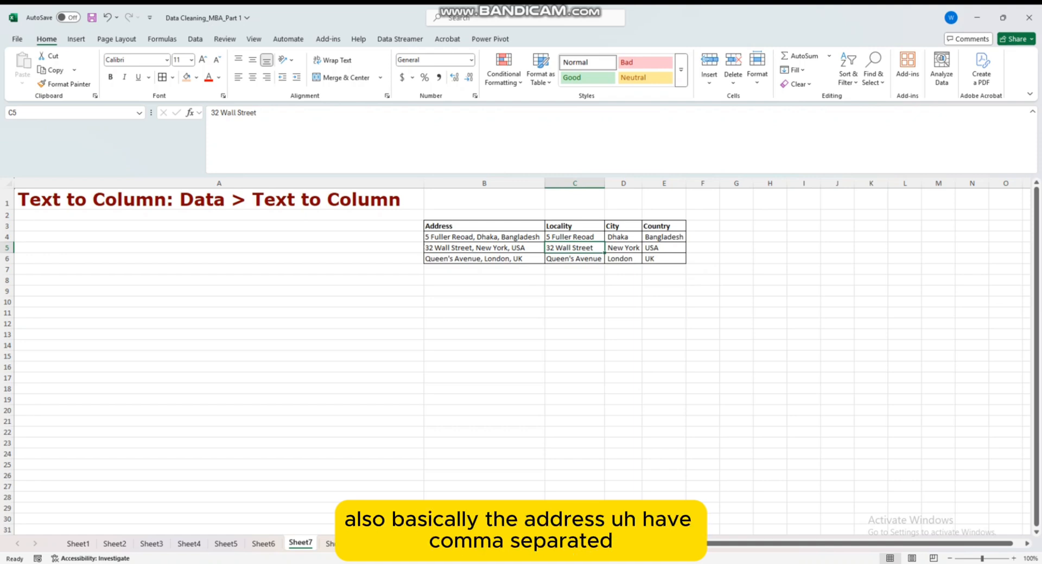
{"action": "left_click", "coordinate": [484, 237]}
{"action": "left_click", "coordinate": [246, 113]}
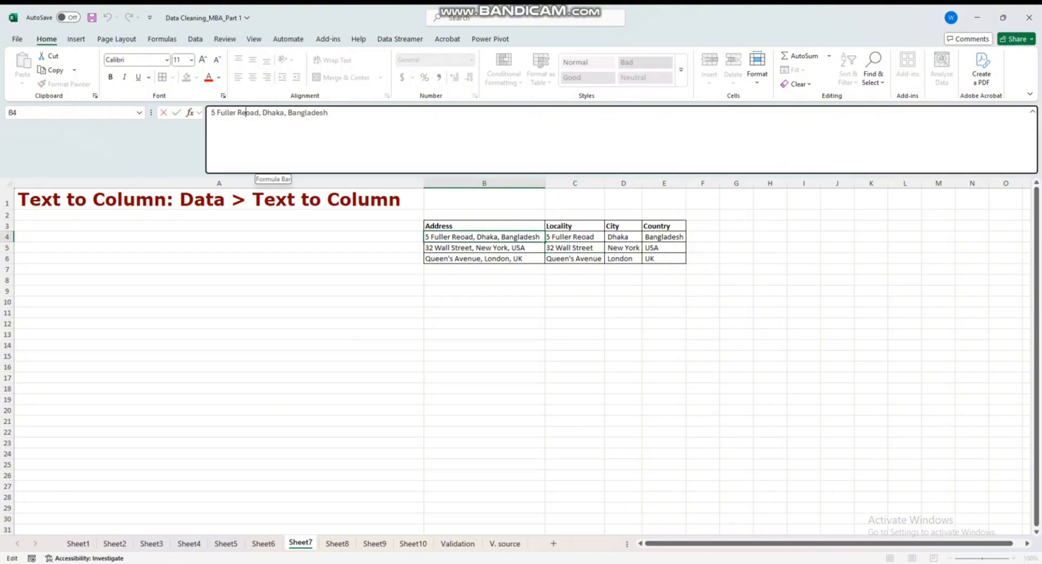
{"action": "key", "text": "BackSpace"}
{"action": "left_click", "coordinate": [575, 259]}
{"action": "left_click", "coordinate": [574, 237]}
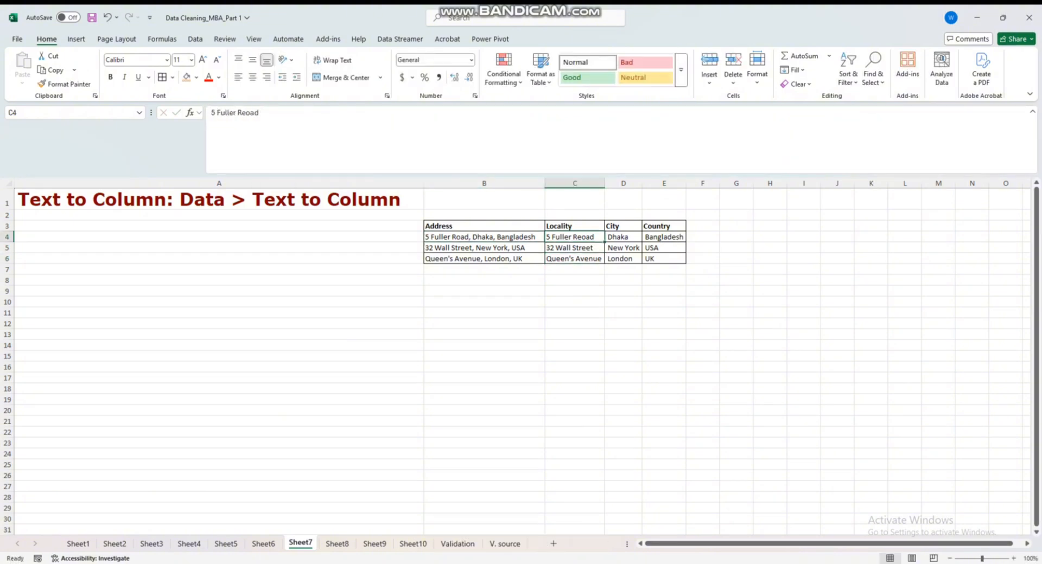
{"action": "left_click", "coordinate": [246, 113]}
{"action": "key", "text": "BackSpace"}
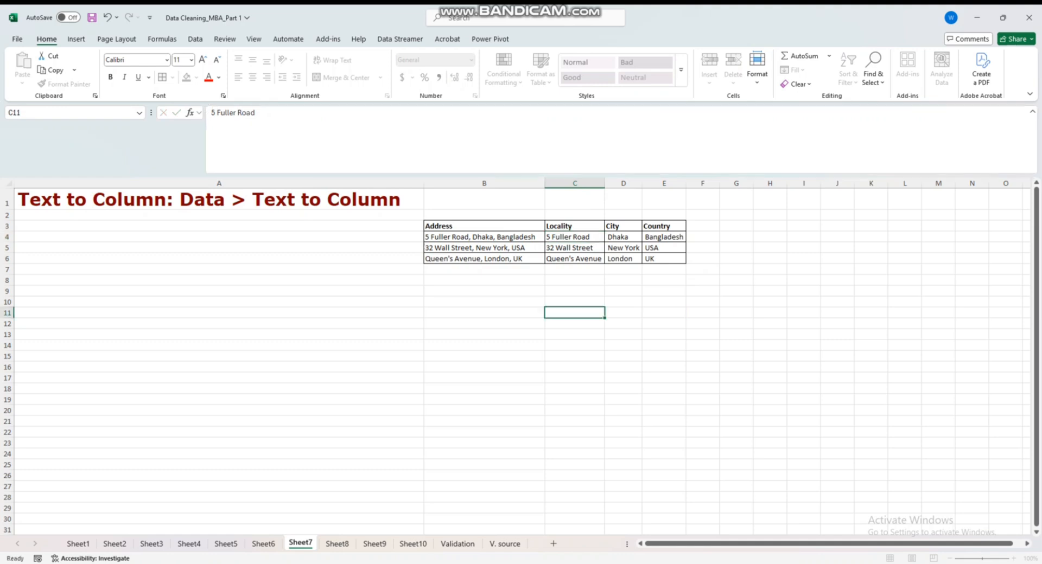
{"action": "left_click", "coordinate": [575, 314]}
{"action": "key", "text": "ctrl+s"}
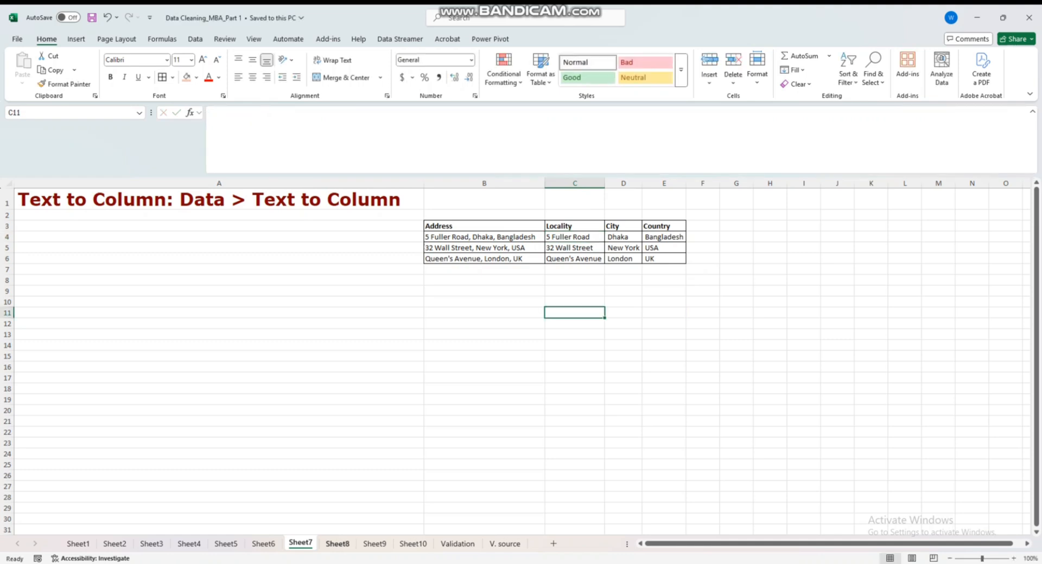
Open Sheet8 and select the whole Subjects and Marks table in B4:C7.
{"action": "left_click", "coordinate": [337, 544]}
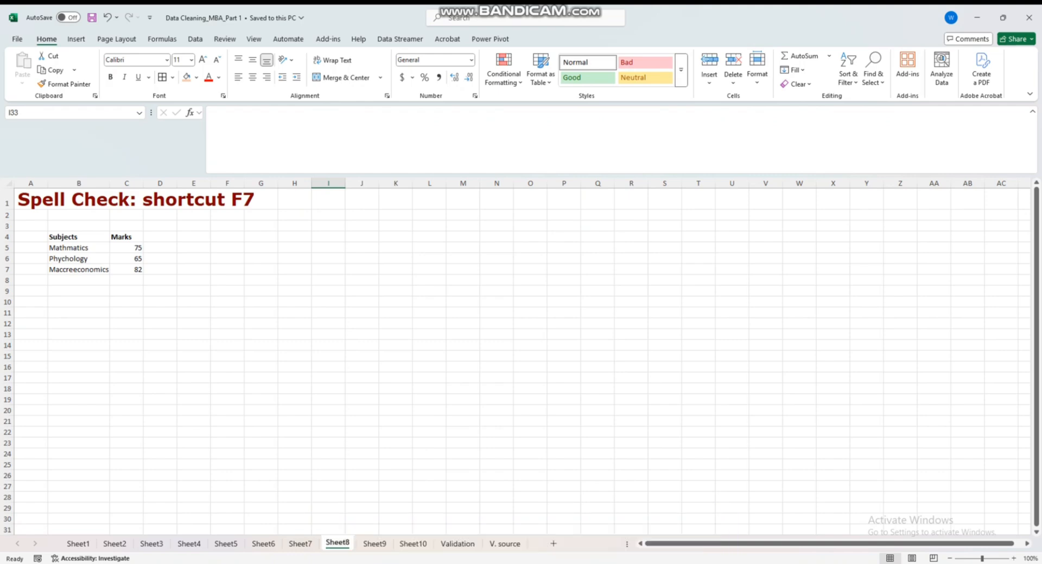
{"action": "left_click", "coordinate": [127, 356]}
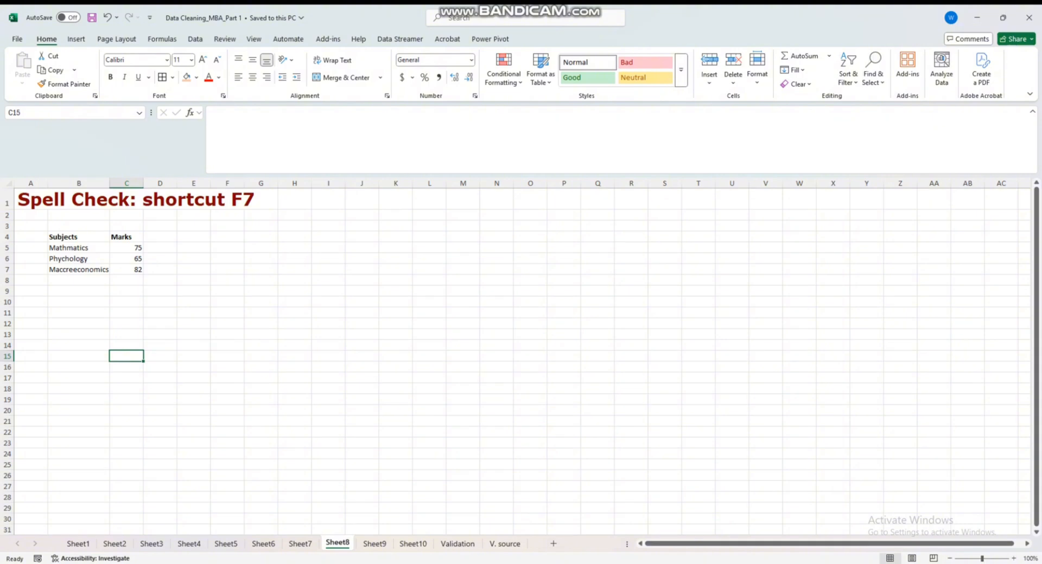
{"action": "left_click", "coordinate": [127, 259]}
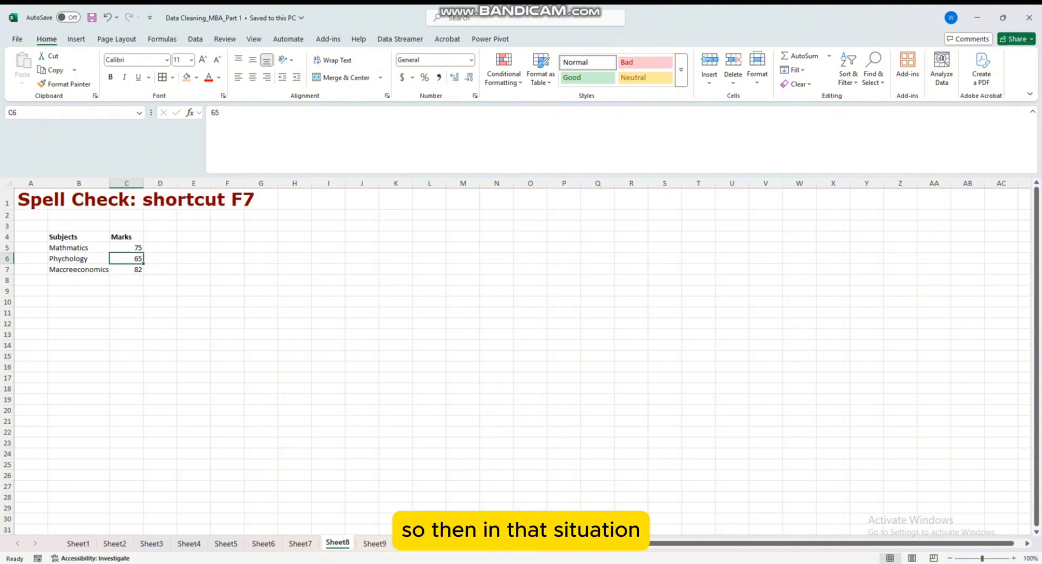
{"action": "key", "text": "ctrl+a"}
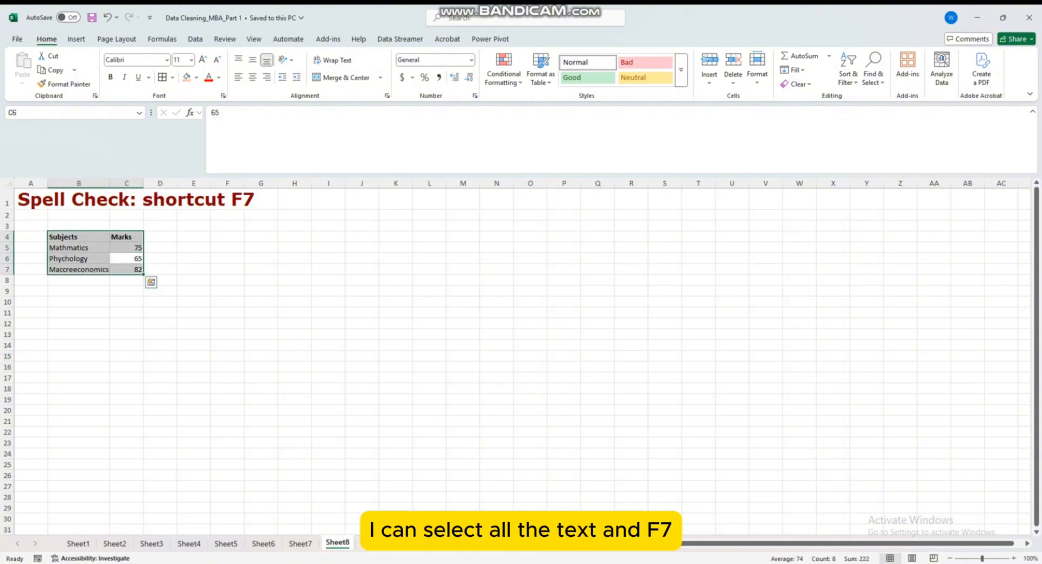
Spell-check the selected table, changing "Mathmatics" to "Mathematics" and "Phychology" to "Psychology".
{"action": "key", "text": "F7"}
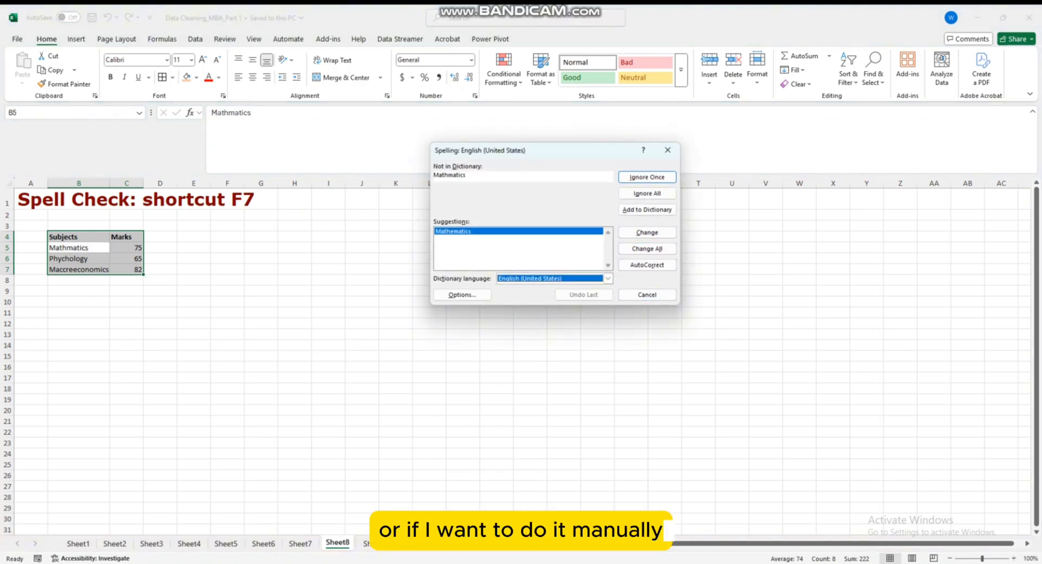
{"action": "left_click", "coordinate": [647, 296]}
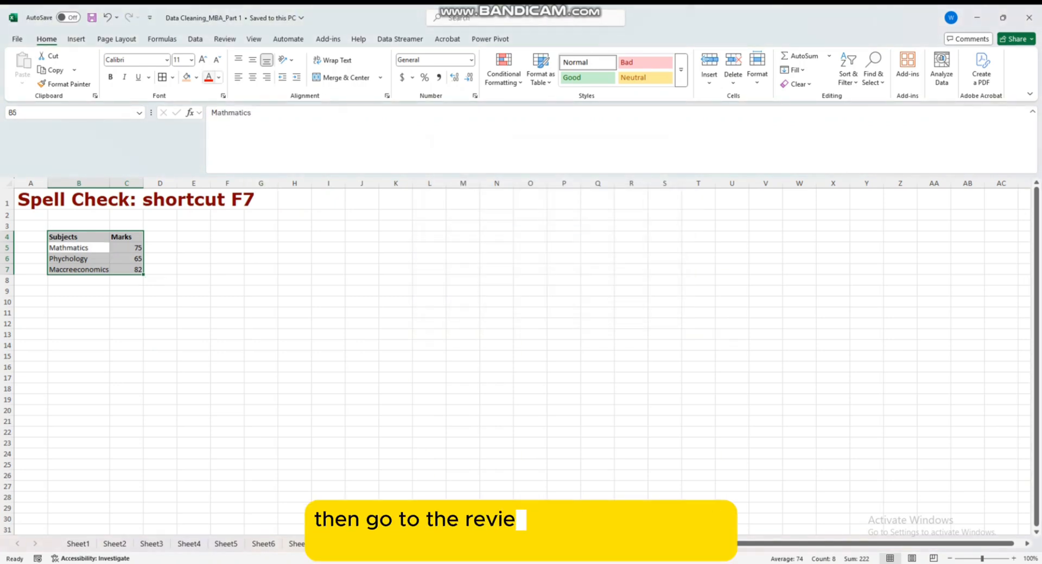
{"action": "left_click", "coordinate": [225, 40]}
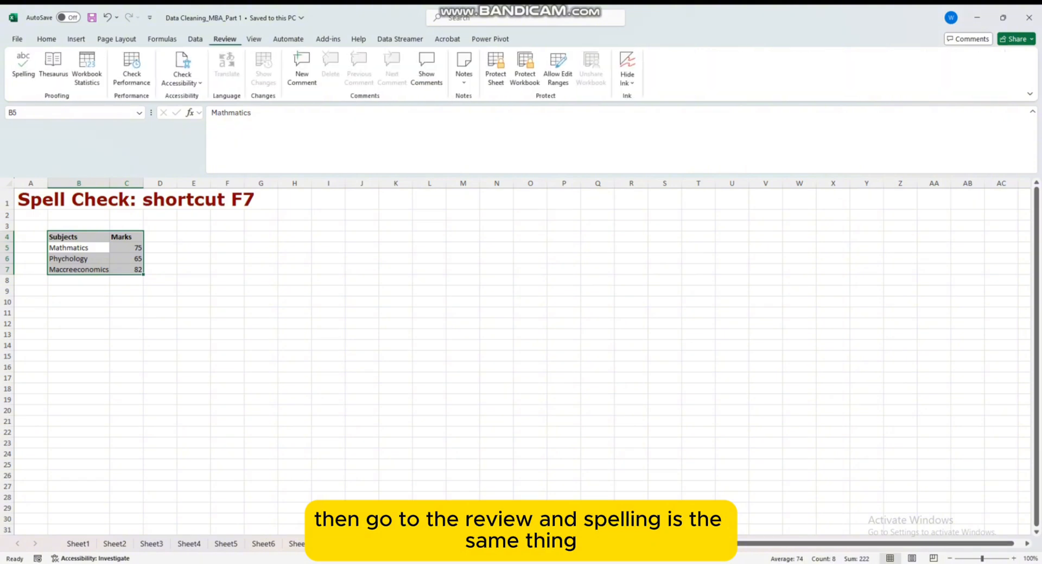
{"action": "left_click", "coordinate": [22, 66]}
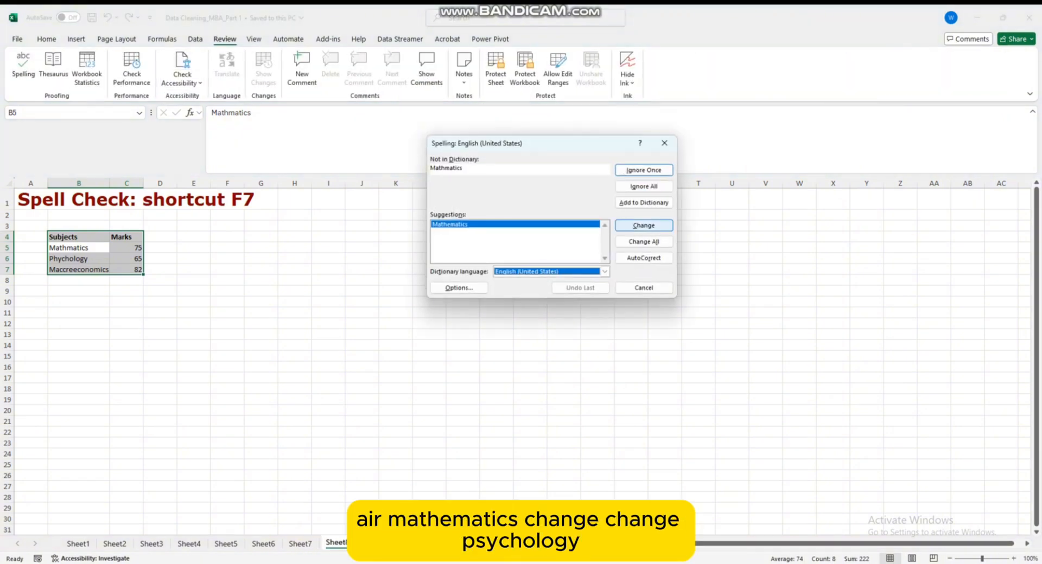
{"action": "key", "text": "Return"}
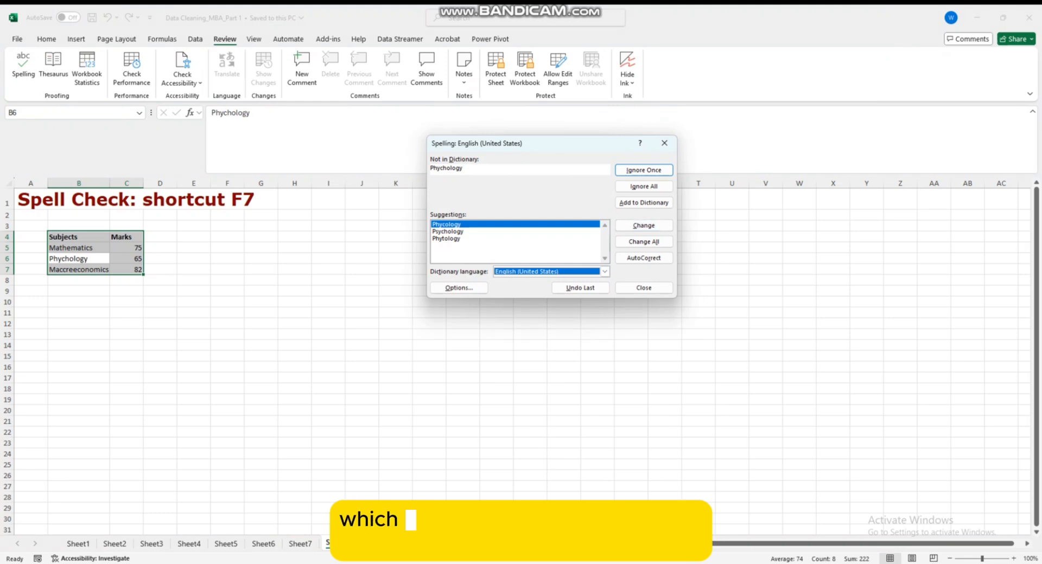
{"action": "left_click", "coordinate": [448, 231]}
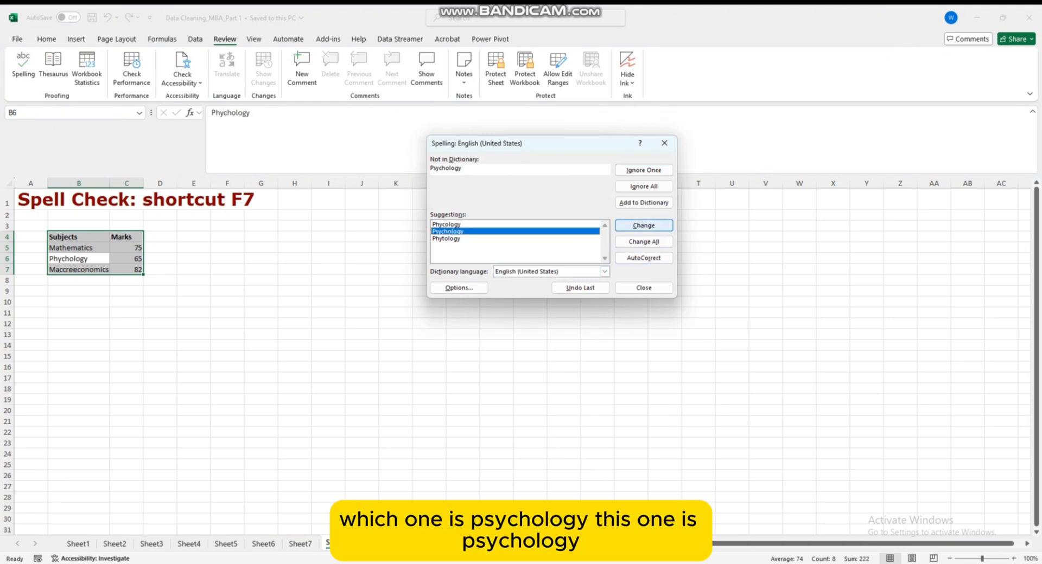
{"action": "left_click", "coordinate": [644, 225]}
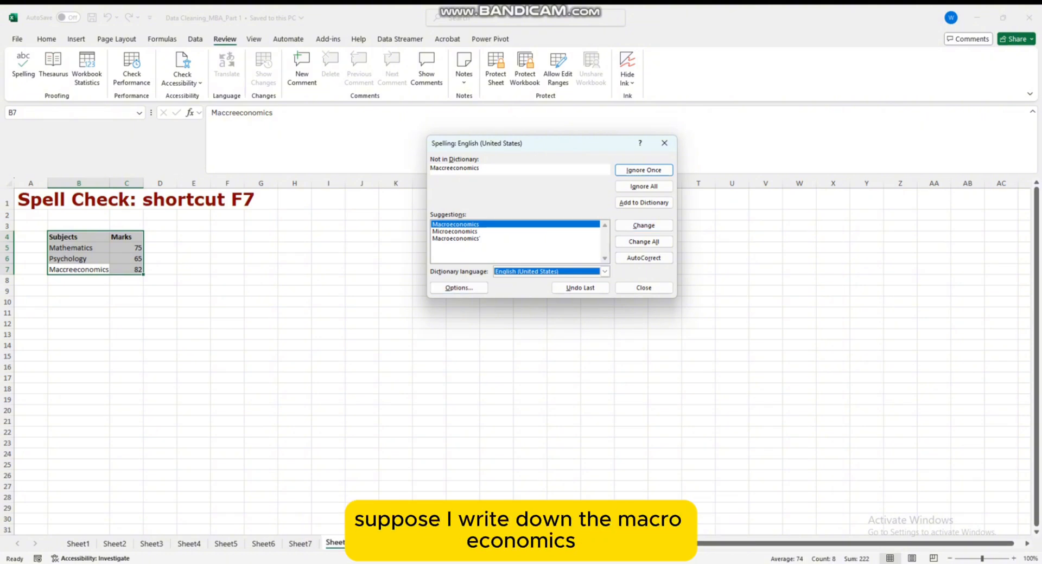
Replace "Maccreeconomics" with the suggestion "Macroeconomics" to finish the spelling check, and select the corrected table B4:C7.
{"action": "left_click", "coordinate": [455, 232]}
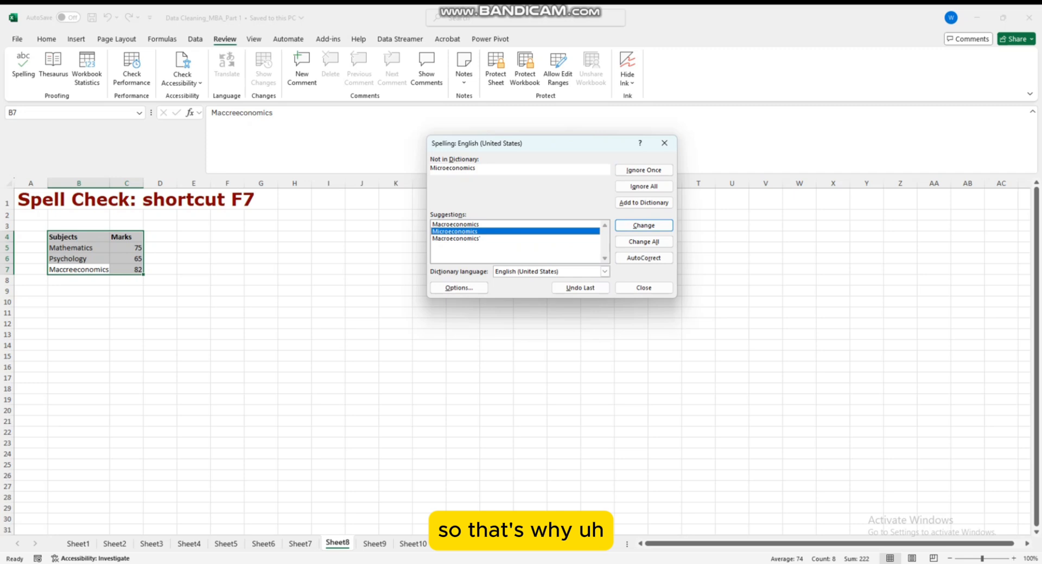
{"action": "left_click", "coordinate": [456, 238]}
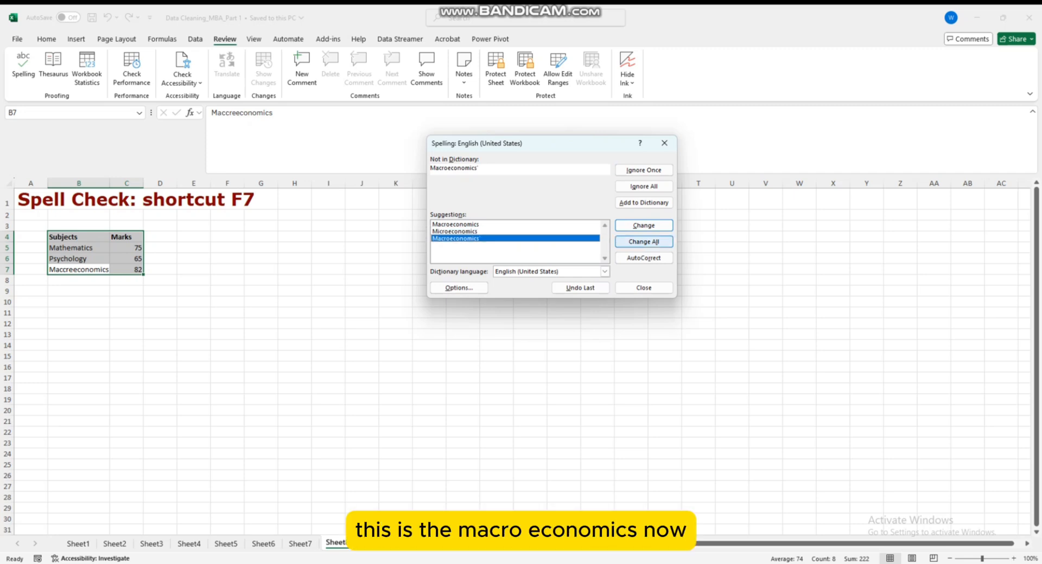
{"action": "left_click", "coordinate": [456, 224]}
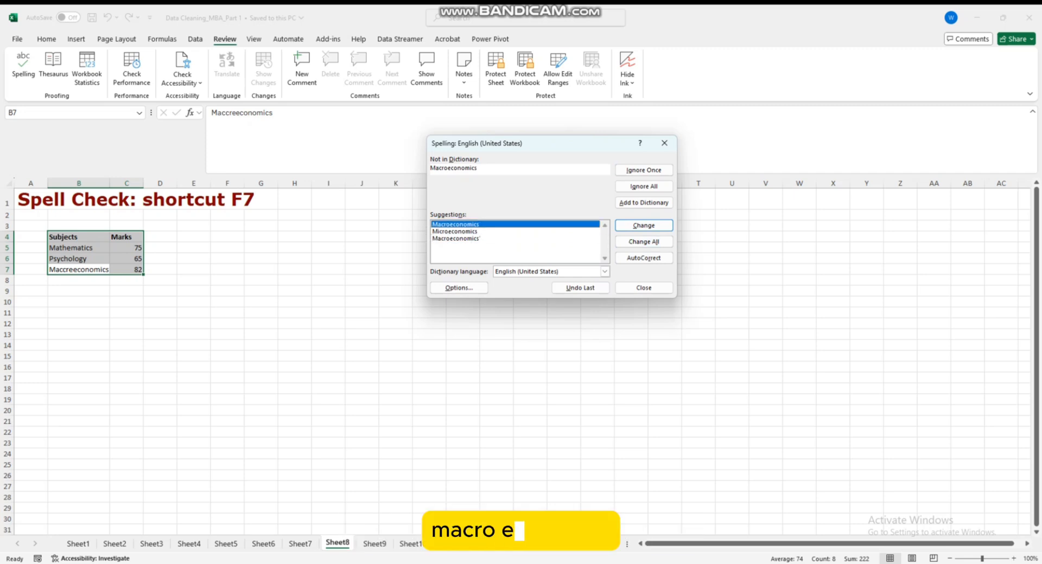
{"action": "left_click", "coordinate": [643, 225]}
{"action": "left_click", "coordinate": [261, 324]}
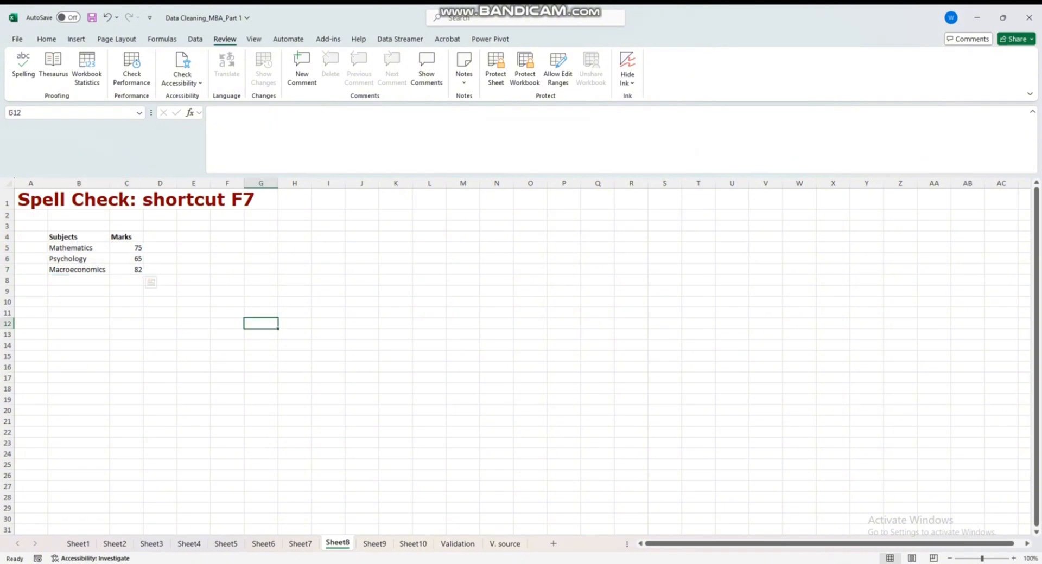
{"action": "left_click_drag", "start_coordinate": [126, 270], "coordinate": [85, 238]}
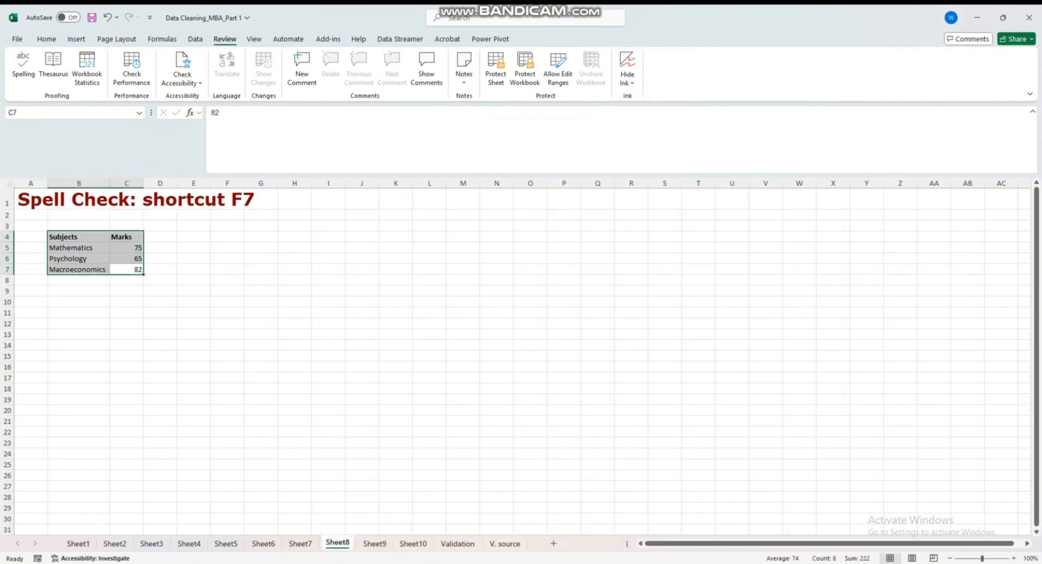
Open Sheet9 and select the whole student marks table in B4:F14.
{"action": "left_click", "coordinate": [374, 544]}
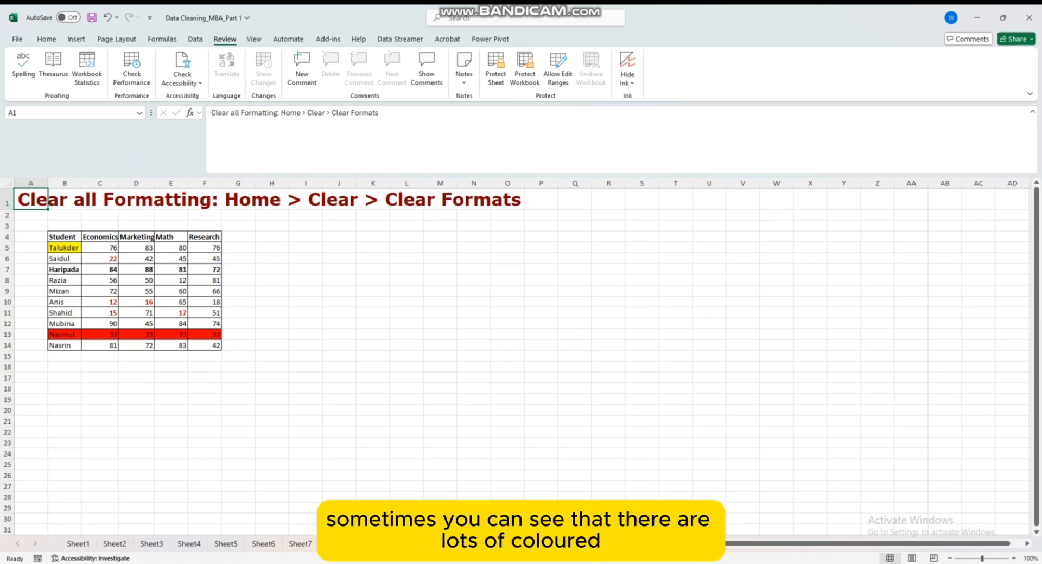
{"action": "left_click", "coordinate": [339, 302]}
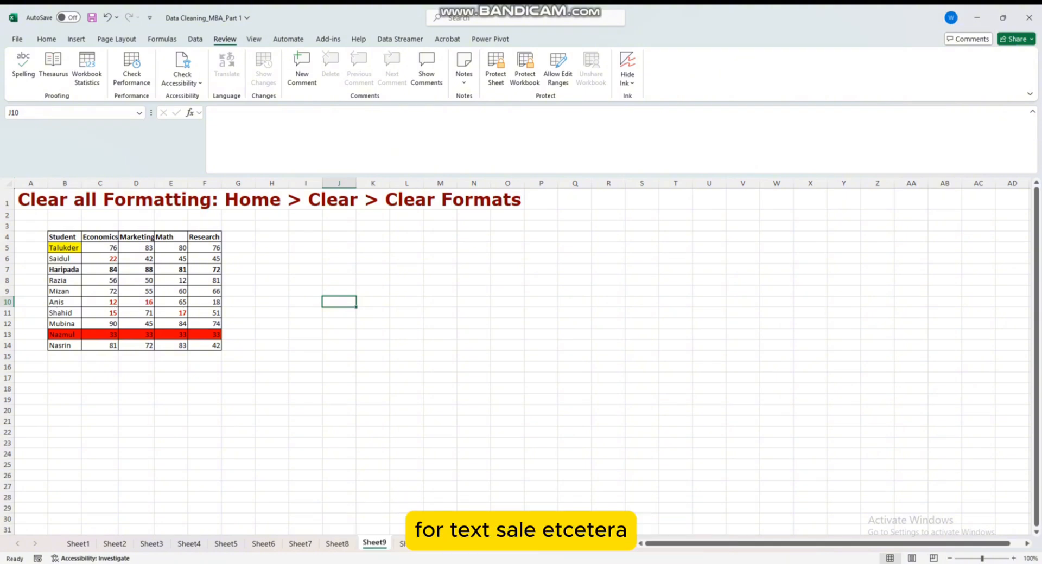
{"action": "left_click", "coordinate": [100, 291]}
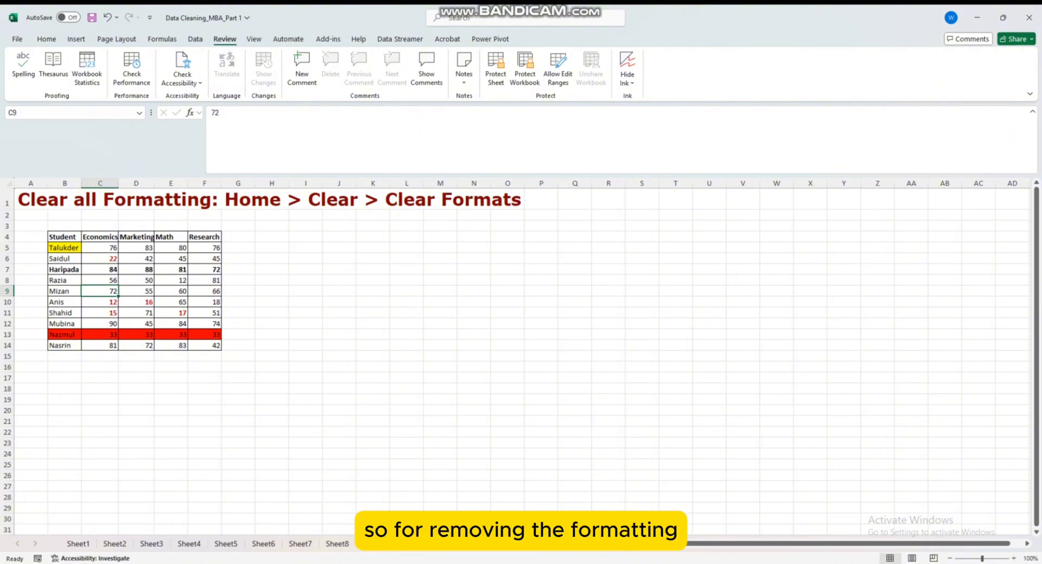
{"action": "key", "text": "ctrl+a"}
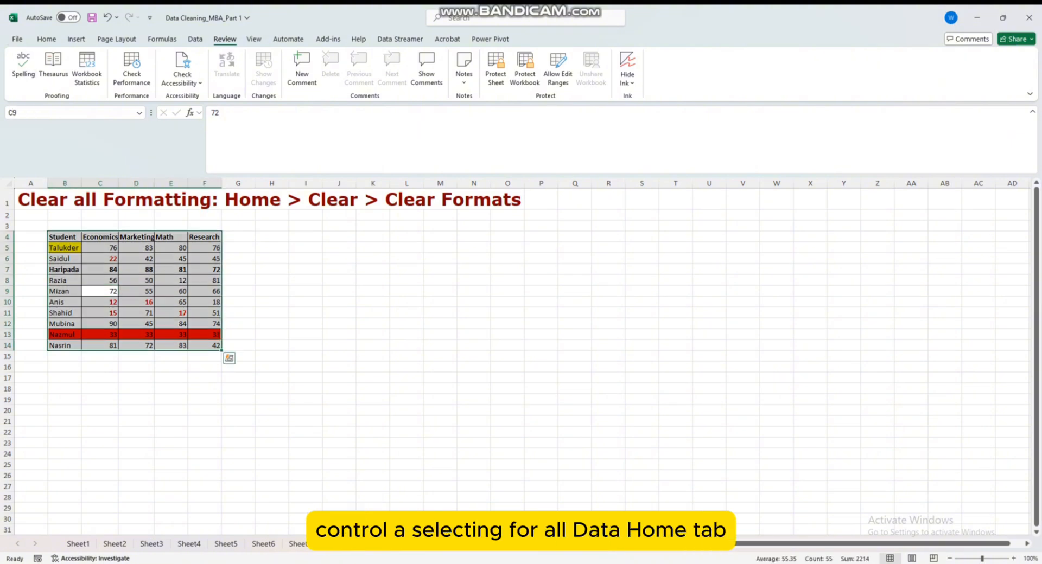
Clear only the formats of the selected marks table B4:F14, and undo the clearing.
{"action": "left_click", "coordinate": [46, 39]}
{"action": "left_click", "coordinate": [797, 83]}
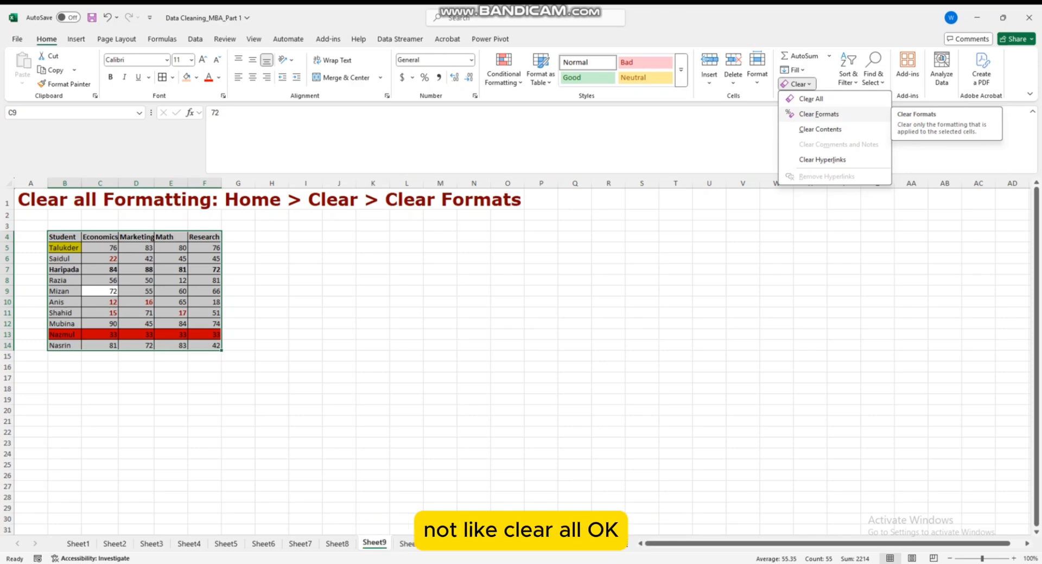
{"action": "left_click", "coordinate": [818, 114]}
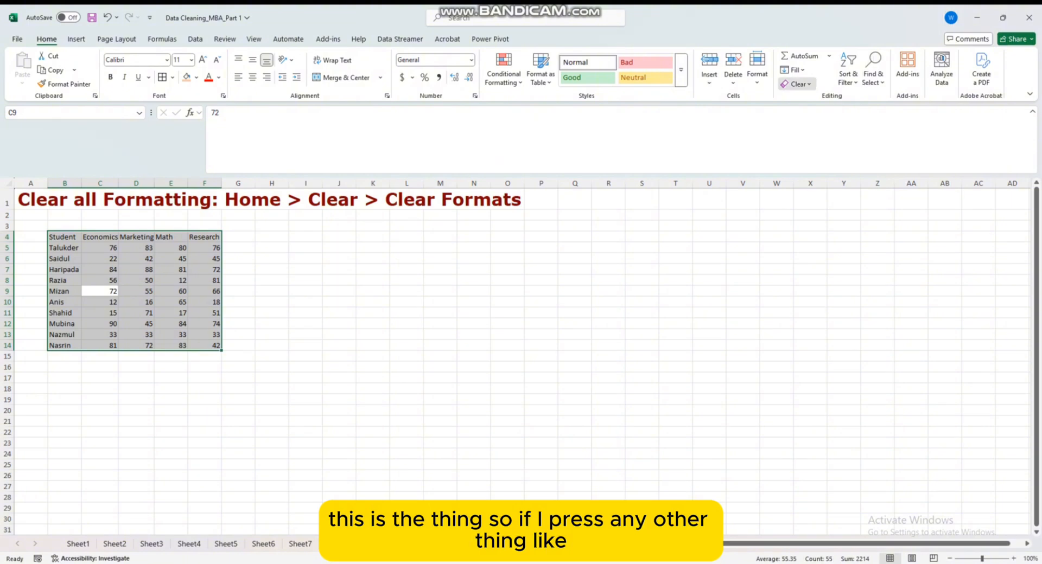
{"action": "left_click", "coordinate": [800, 84]}
{"action": "left_click", "coordinate": [801, 84]}
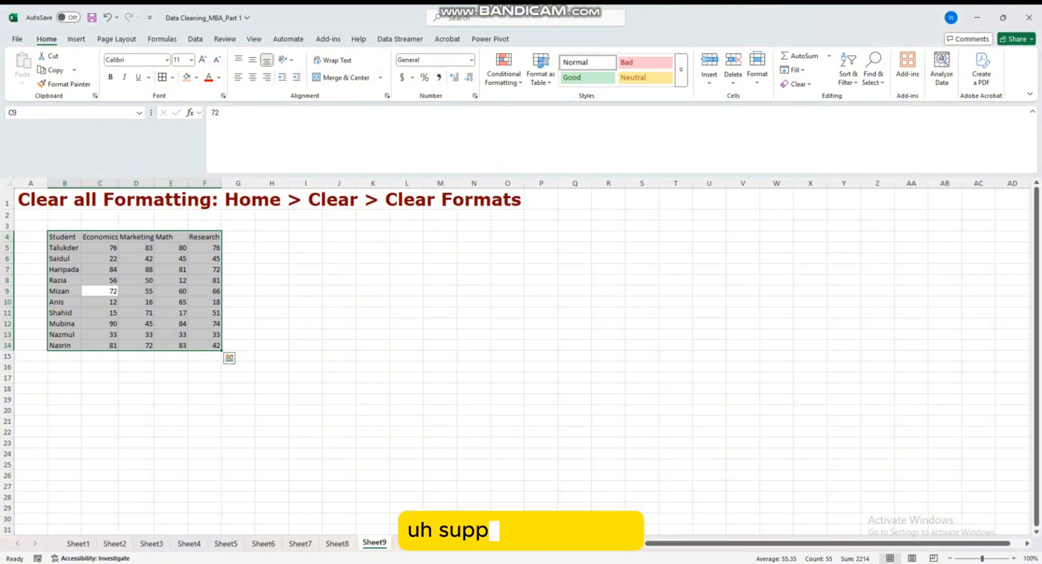
{"action": "key", "text": "ctrl+a"}
{"action": "left_click", "coordinate": [306, 400]}
{"action": "key", "text": "ctrl+z"}
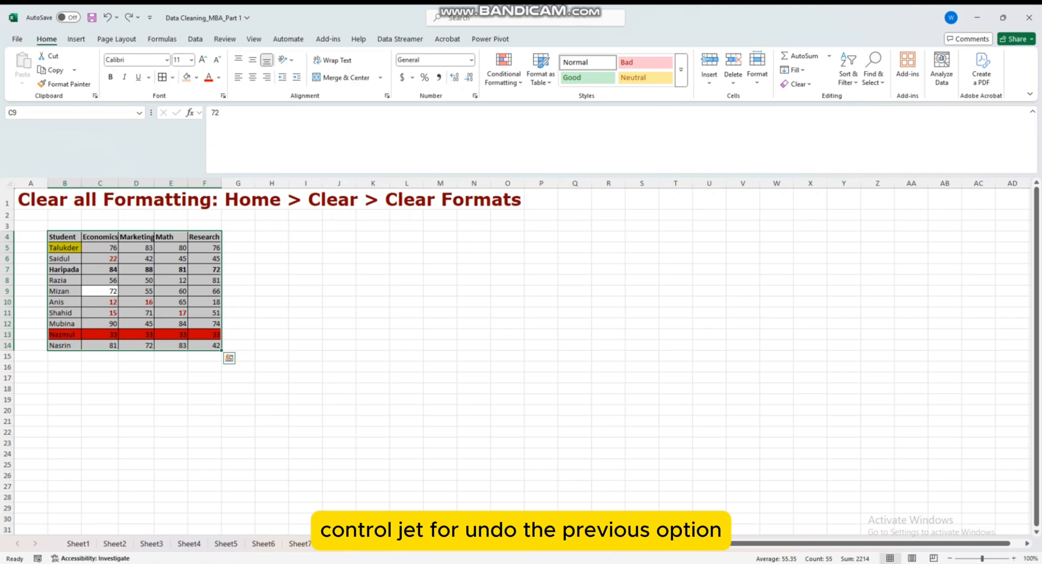
Apply Clear All to the student marks table to remove both contents and formatting, and undo it.
{"action": "left_click", "coordinate": [797, 84]}
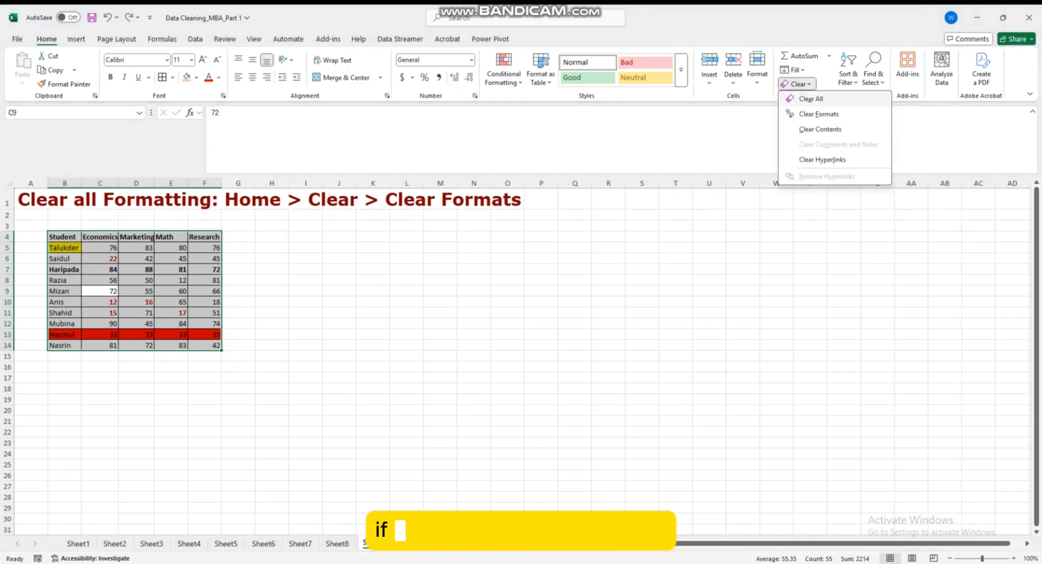
{"action": "left_click", "coordinate": [811, 99]}
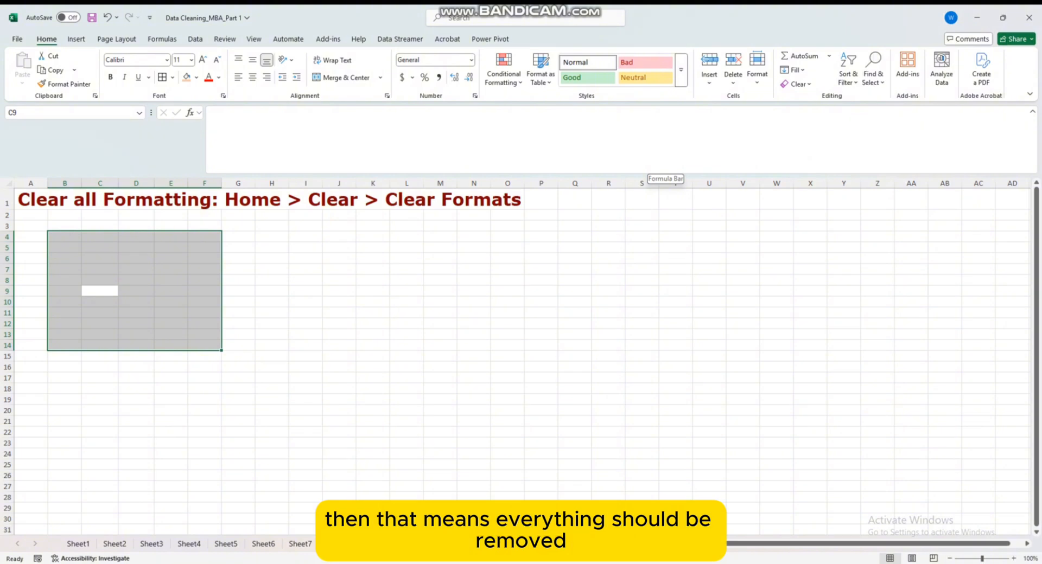
{"action": "key", "text": "ctrl+z"}
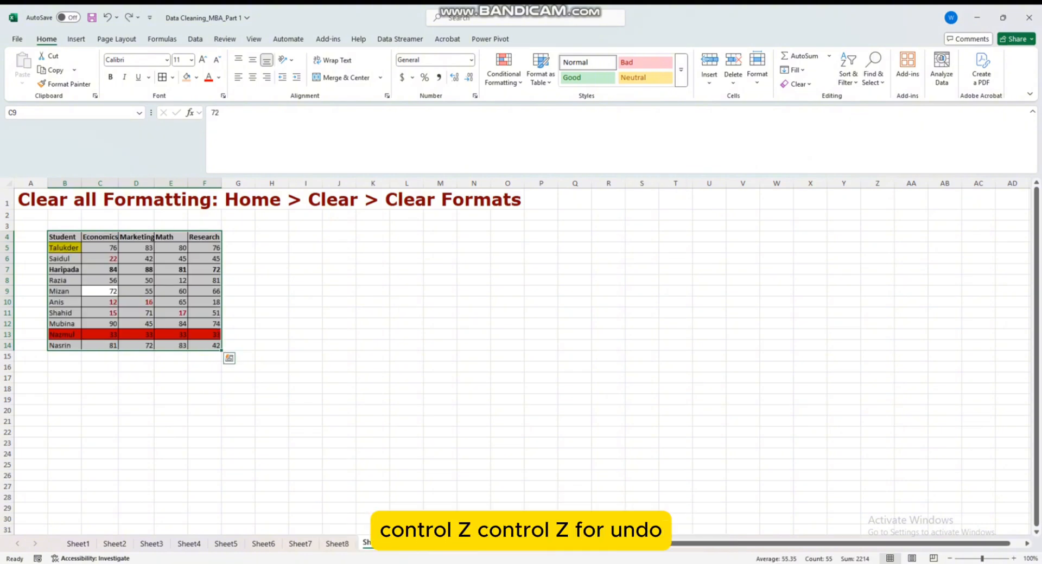
Clear only the contents of the student marks table, keeping its formatting, and undo it.
{"action": "left_click", "coordinate": [796, 84]}
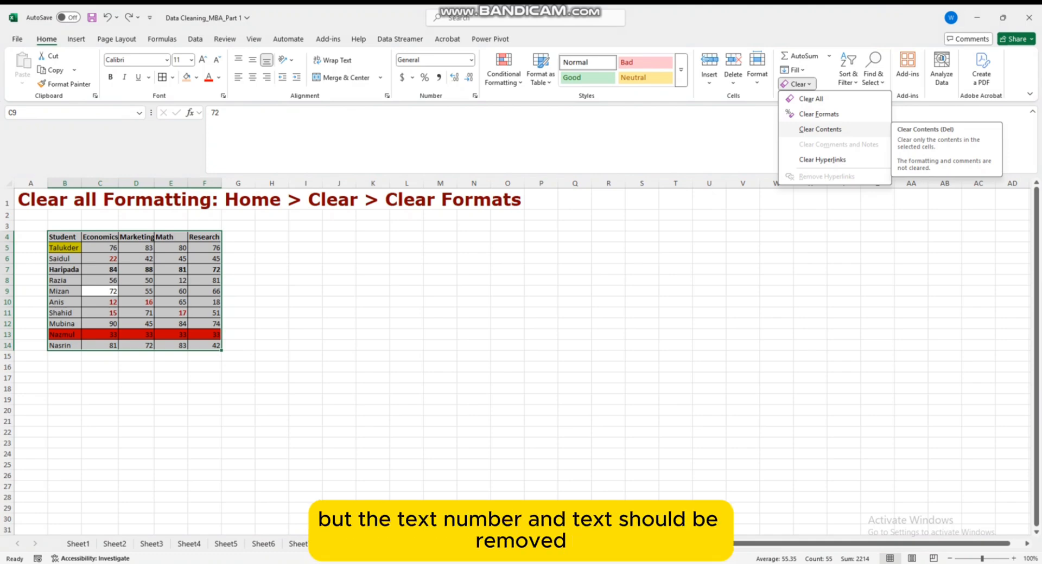
{"action": "left_click", "coordinate": [820, 130]}
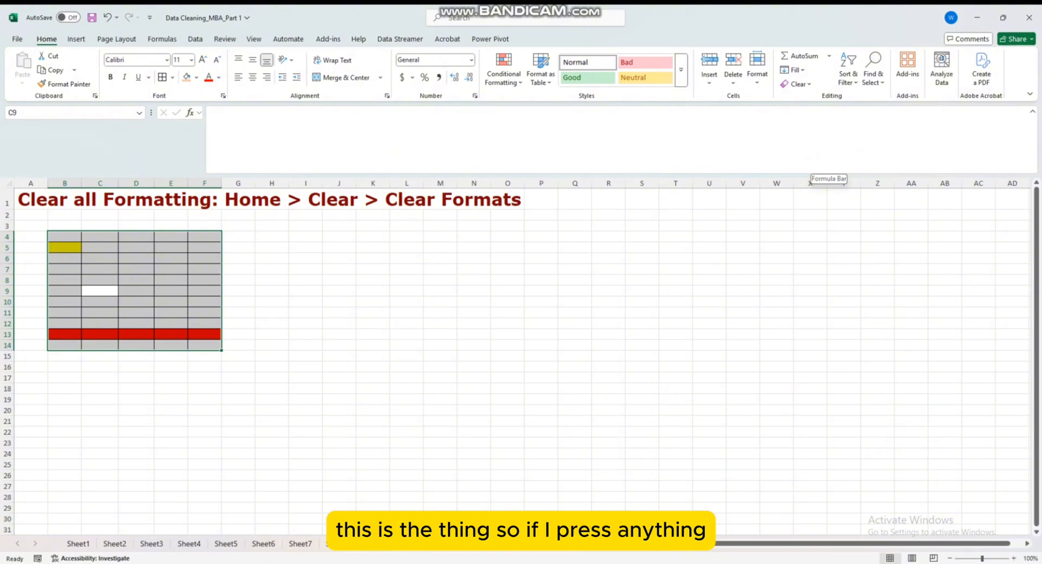
{"action": "key", "text": "ctrl+z"}
Clear the hyperlinks and all formatting from the student marks table B4:F14, keeping its data, and deselect it.
{"action": "left_click", "coordinate": [796, 83]}
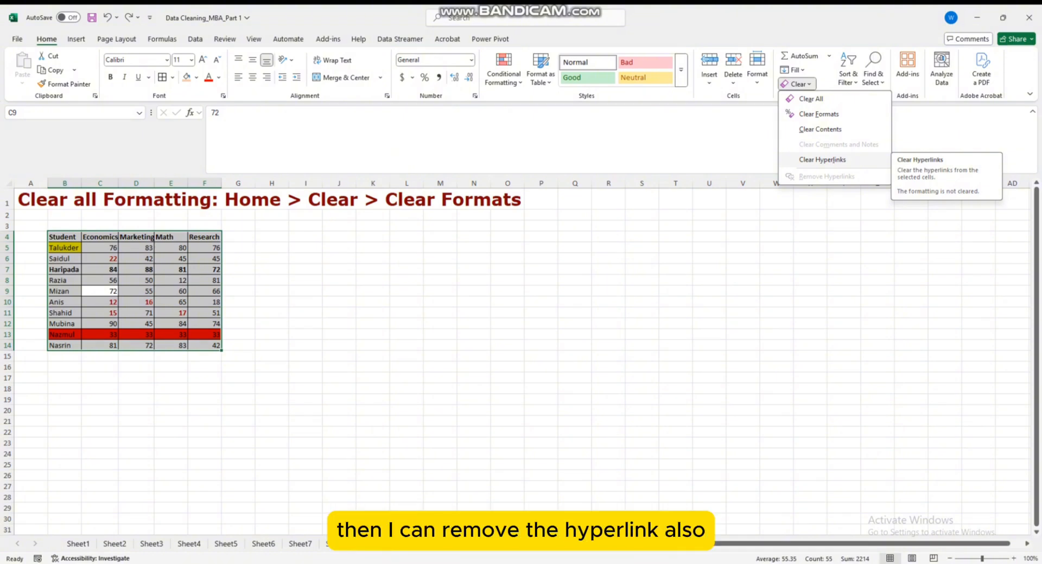
{"action": "left_click", "coordinate": [822, 160]}
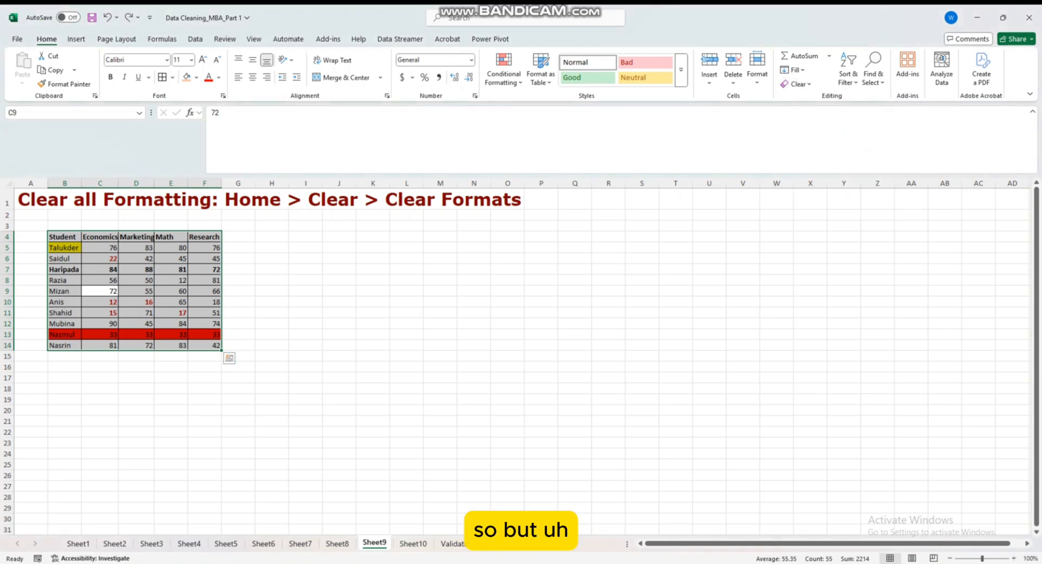
{"action": "left_click", "coordinate": [797, 84]}
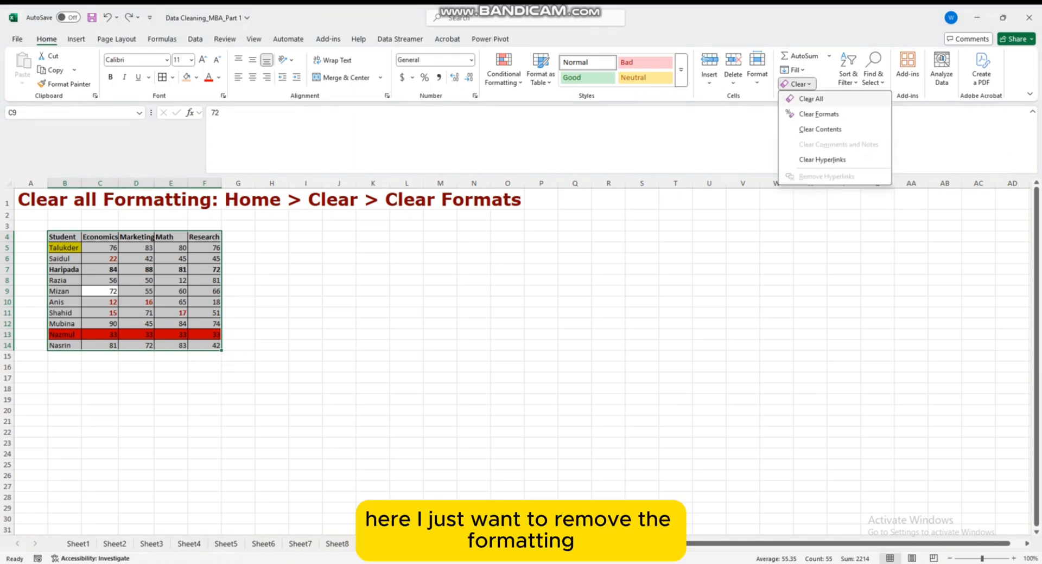
{"action": "left_click", "coordinate": [819, 114]}
{"action": "left_click", "coordinate": [406, 378]}
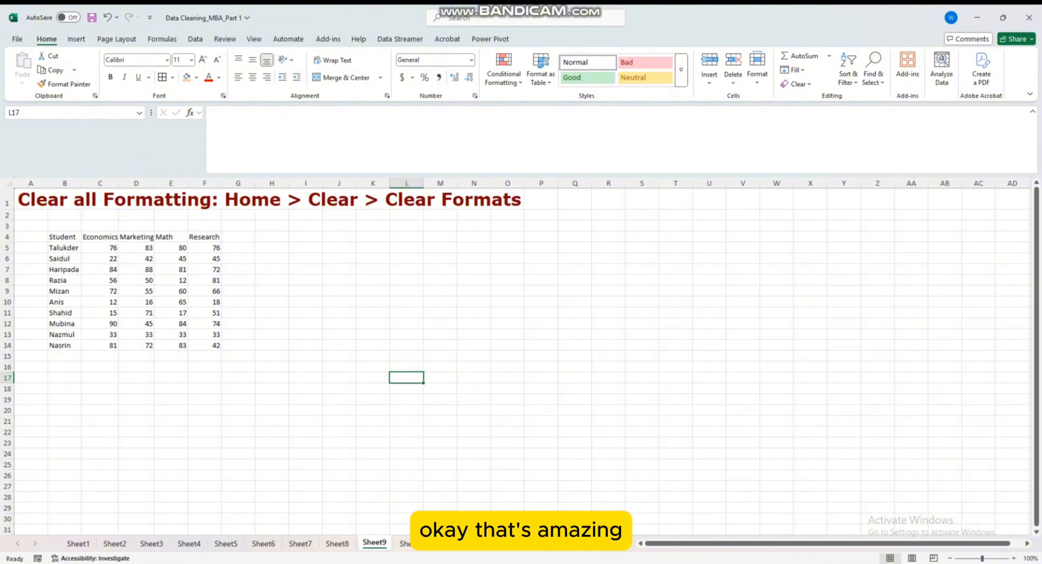